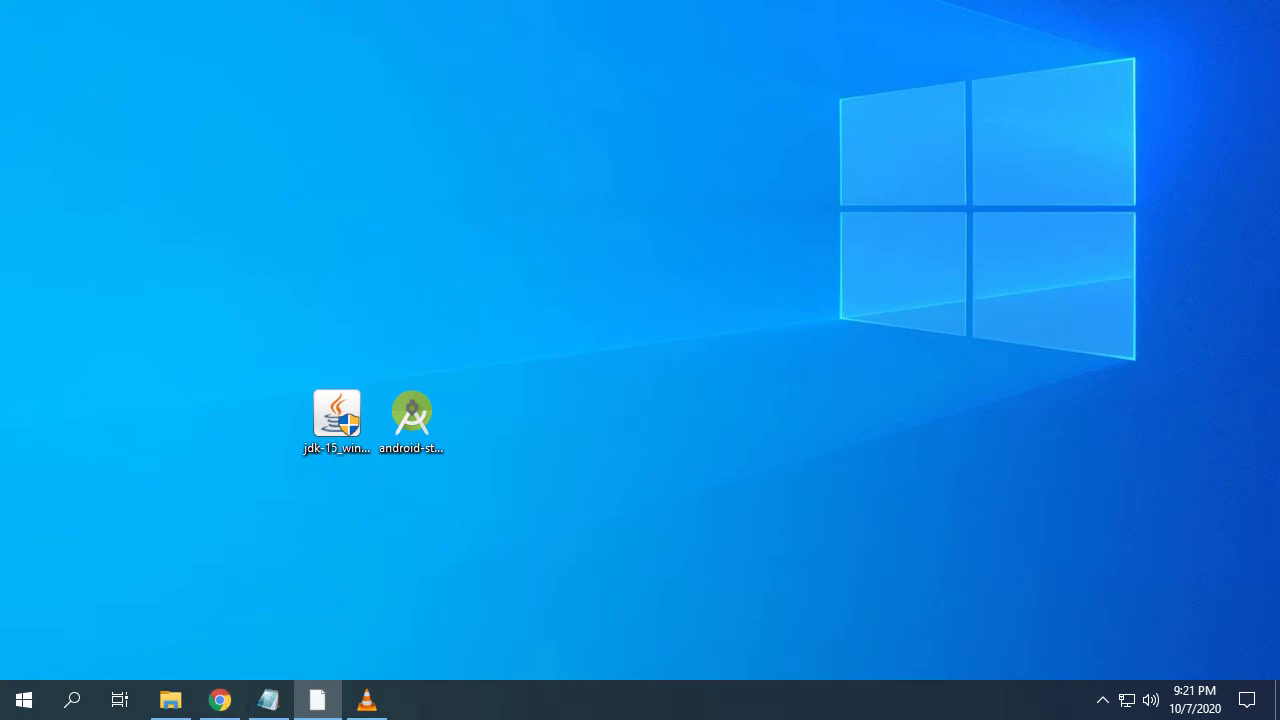
Switch to Chrome and review the Java SE 15 section on Oracle's downloads page and the Android Studio download page
{"action": "left_click", "coordinate": [220, 699]}
{"action": "left_click", "coordinate": [100, 27]}
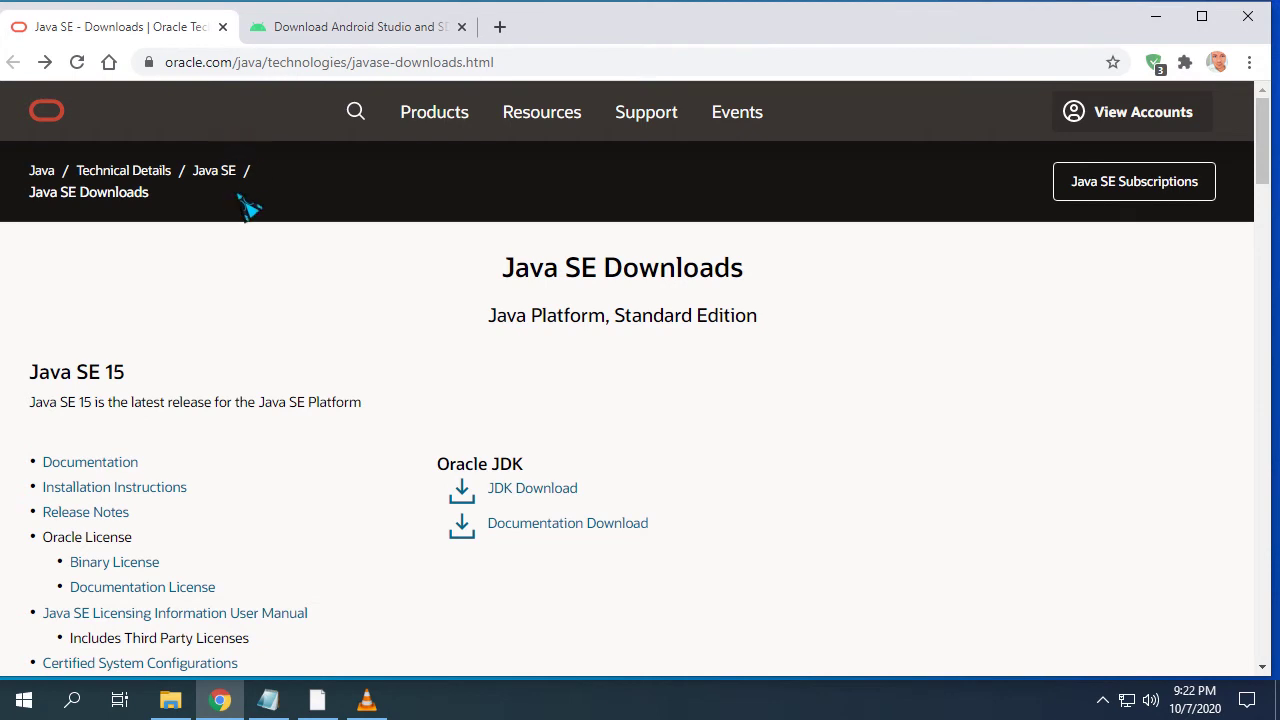
{"action": "scroll", "coordinate": [206, 357], "scroll_direction": "down", "scroll_amount": 1}
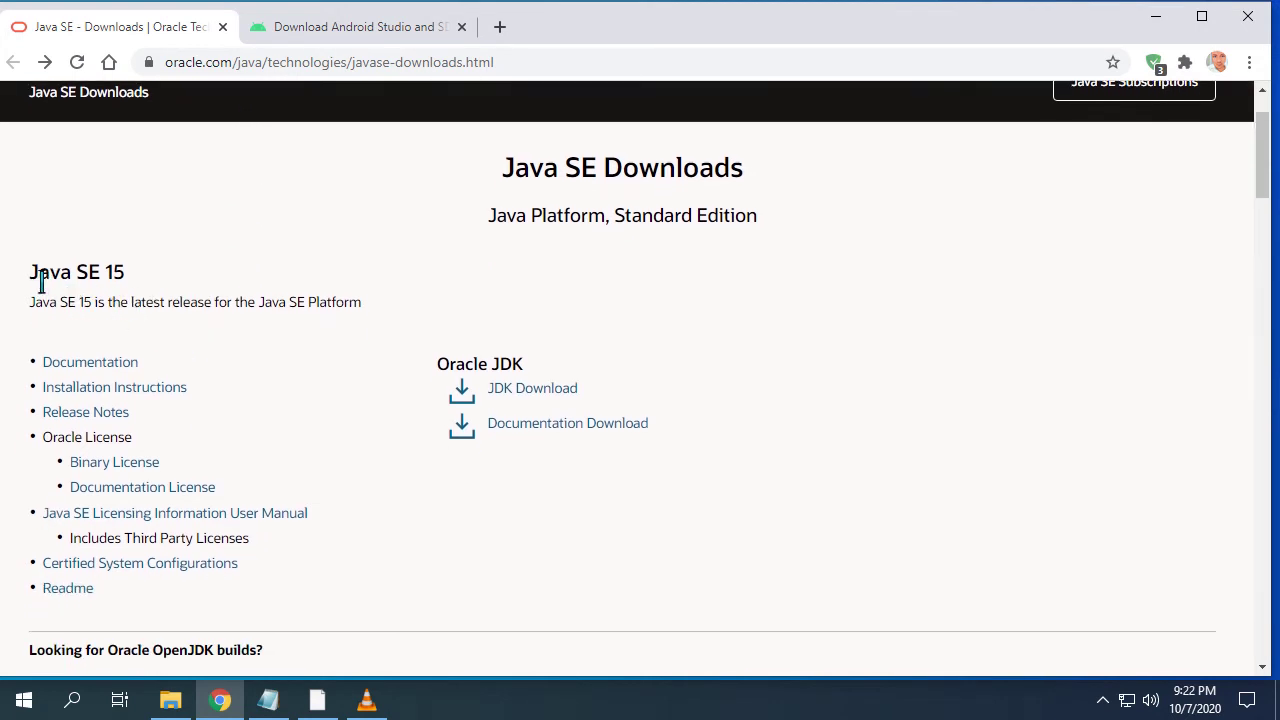
{"action": "left_click_drag", "start_coordinate": [41, 283], "coordinate": [43, 287]}
{"action": "left_click", "coordinate": [131, 289]}
{"action": "scroll", "coordinate": [194, 266], "scroll_direction": "down", "scroll_amount": 1}
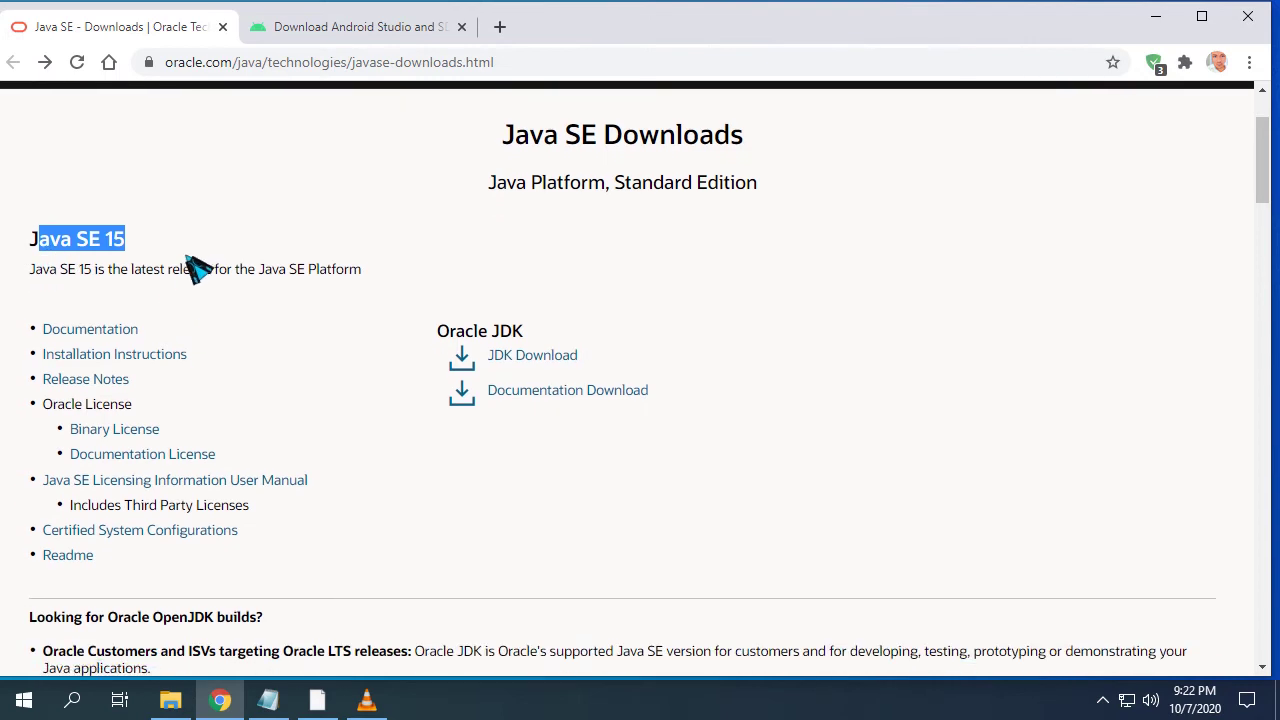
{"action": "scroll", "coordinate": [194, 266], "scroll_direction": "up", "scroll_amount": 2}
{"action": "left_click", "coordinate": [345, 30]}
{"action": "scroll", "coordinate": [603, 420], "scroll_direction": "down", "scroll_amount": 2}
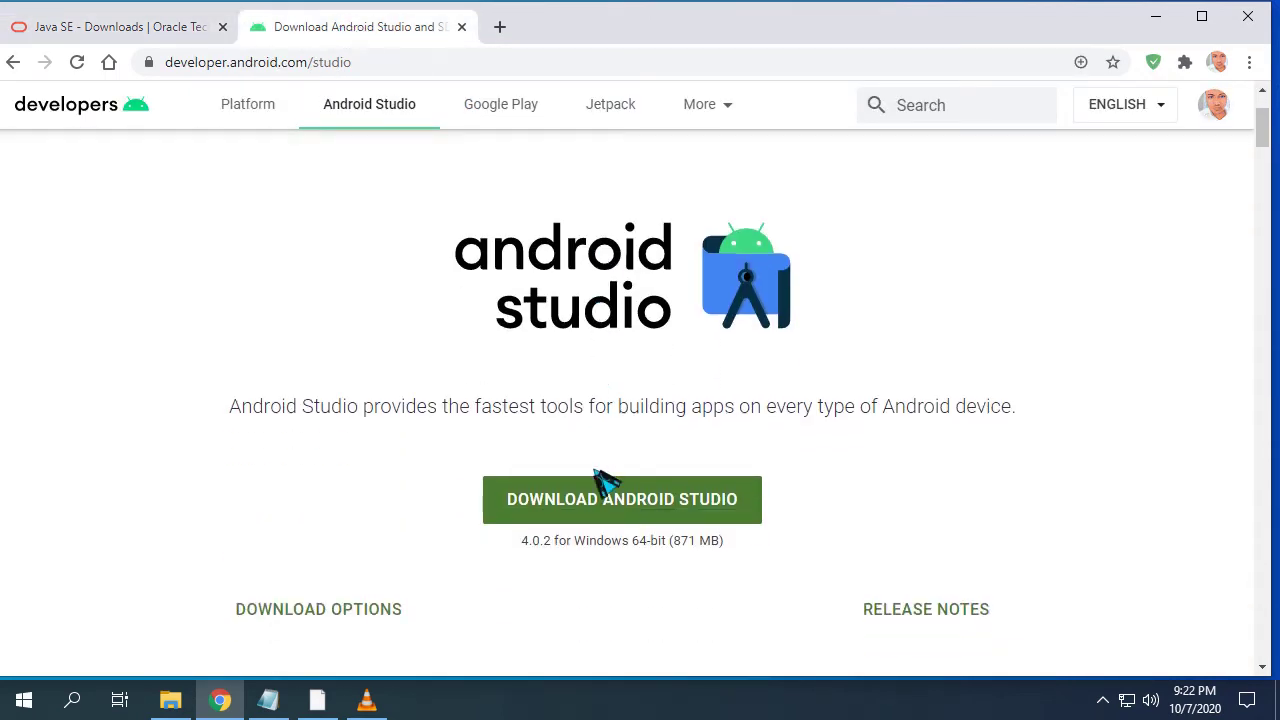
{"action": "left_click", "coordinate": [194, 32]}
{"action": "scroll", "coordinate": [206, 397], "scroll_direction": "down", "scroll_amount": 3}
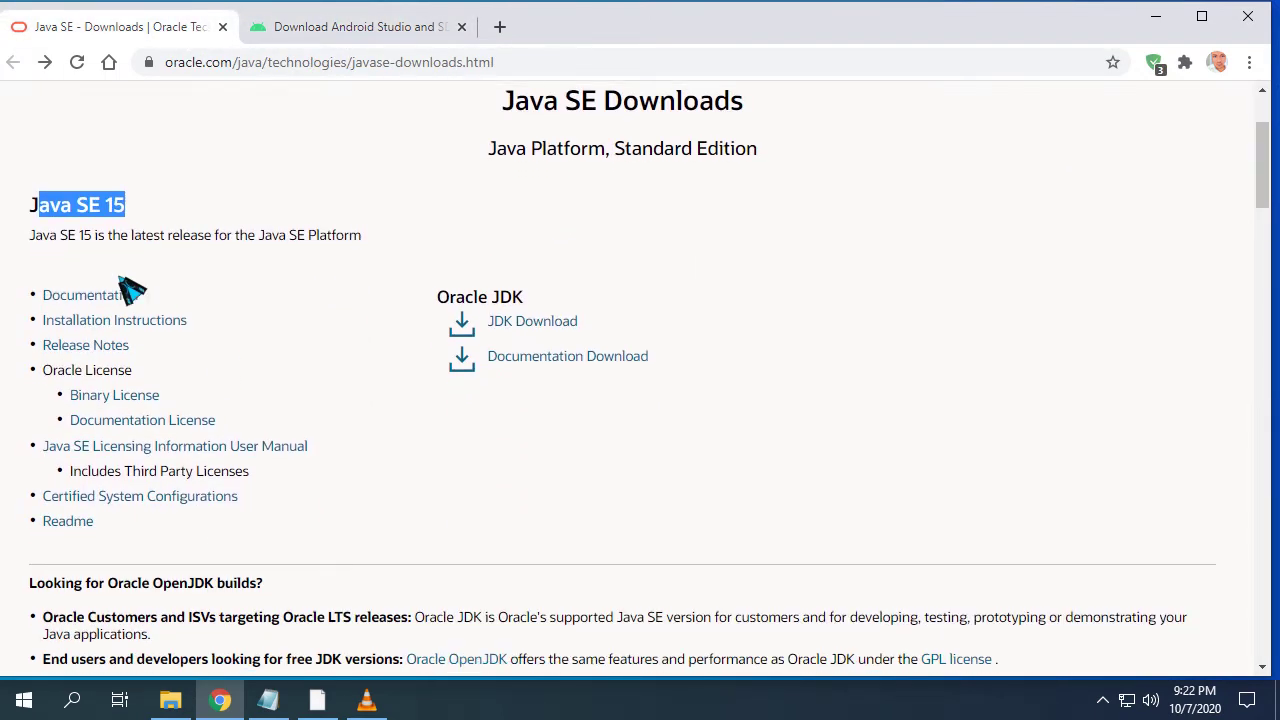
{"action": "left_click", "coordinate": [76, 222]}
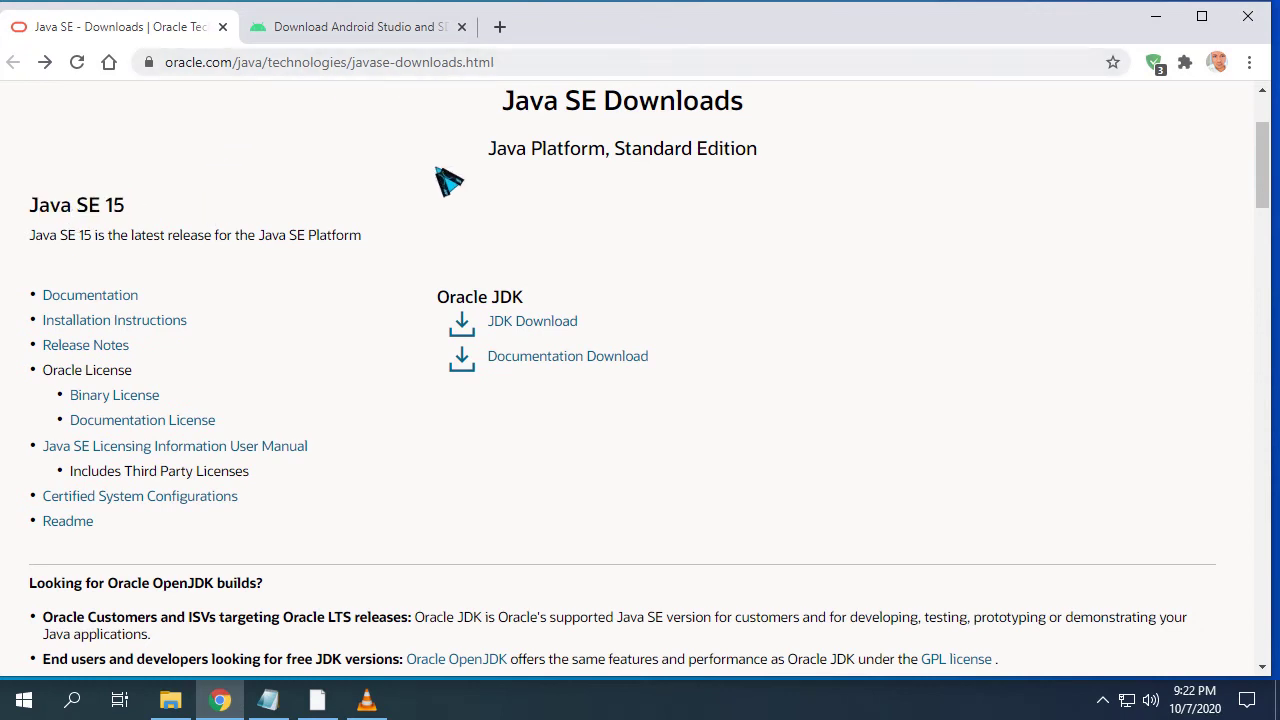
Open the Oracle JDK download page for Java SE 15 and locate the Windows x64 Installer entry
{"action": "left_click", "coordinate": [537, 333]}
{"action": "scroll", "coordinate": [560, 380], "scroll_direction": "down", "scroll_amount": 6}
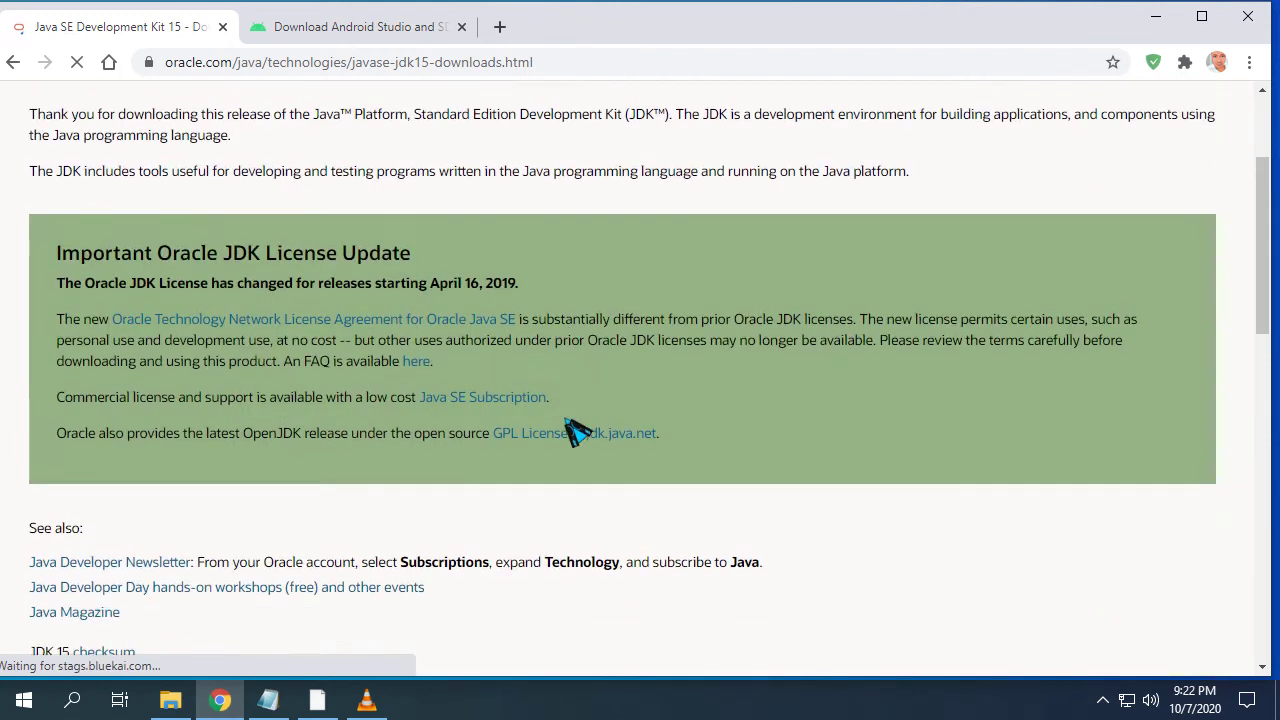
{"action": "scroll", "coordinate": [600, 480], "scroll_direction": "down", "scroll_amount": 6}
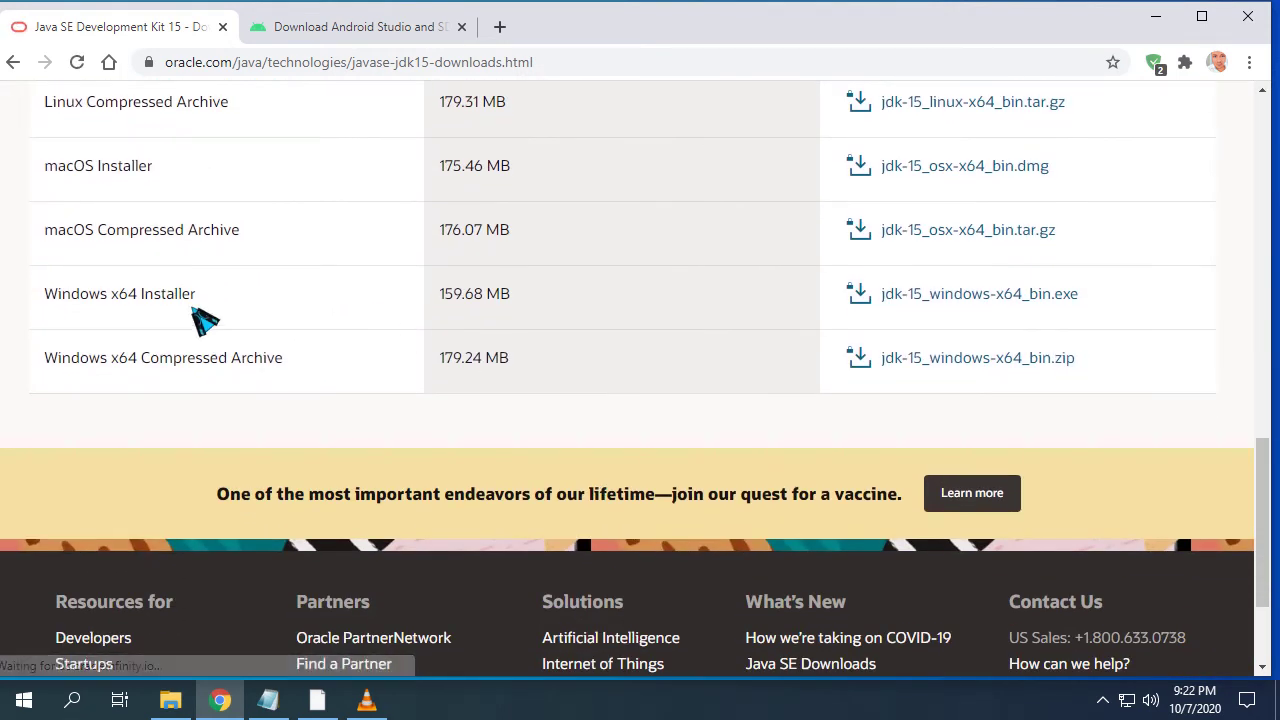
{"action": "left_click_drag", "start_coordinate": [44, 295], "coordinate": [316, 298]}
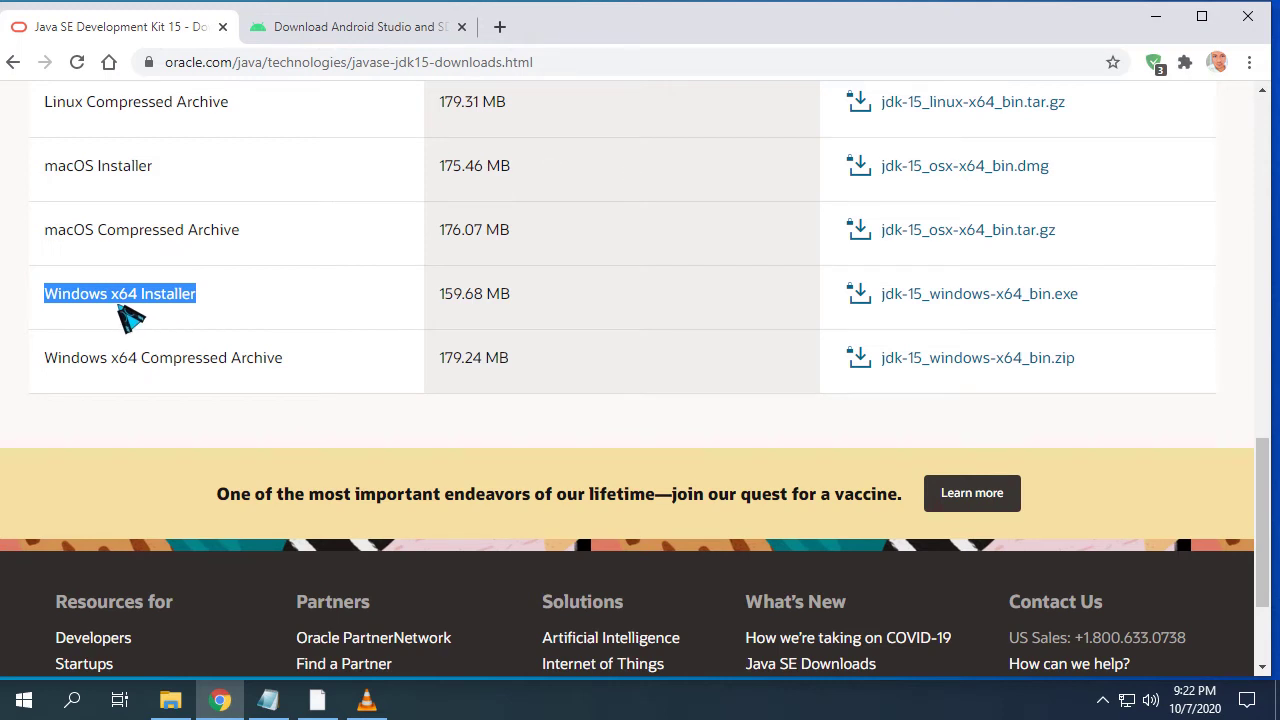
{"action": "left_click", "coordinate": [232, 306]}
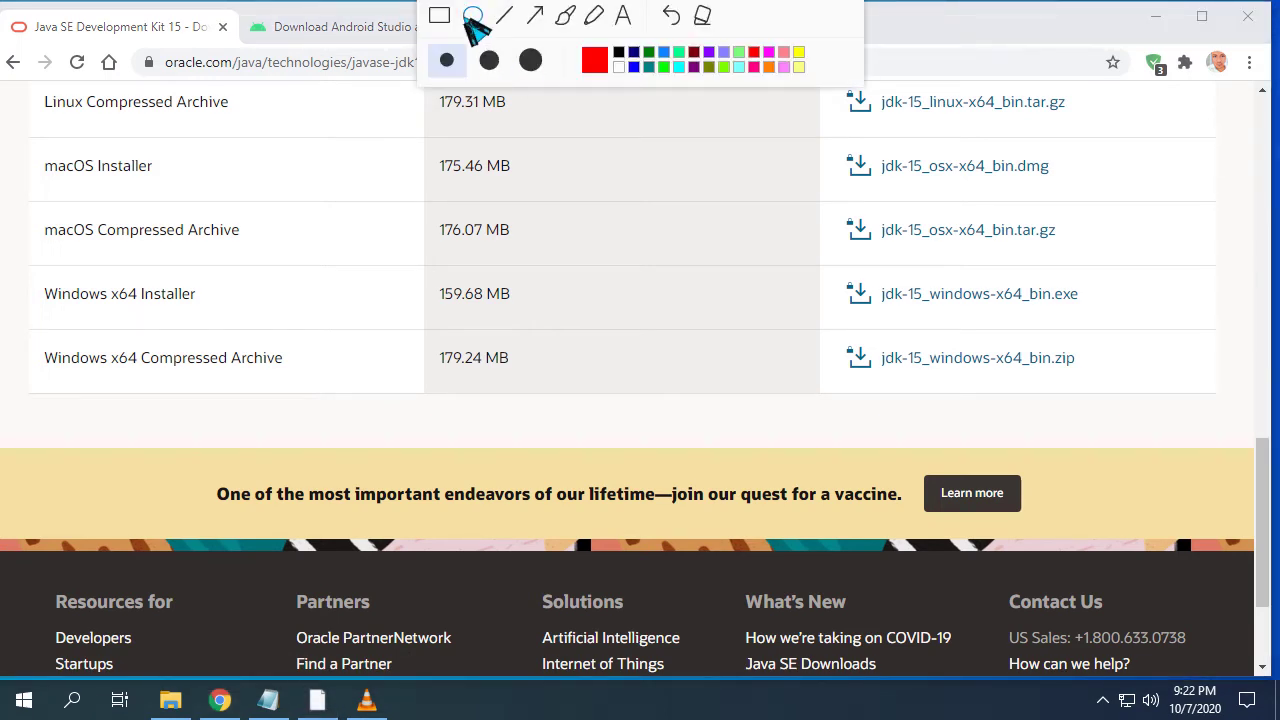
{"action": "left_click", "coordinate": [441, 18]}
{"action": "mouse_move", "coordinate": [32, 266]}
{"action": "left_mouse_down"}
{"action": "mouse_move", "coordinate": [80, 290]}
{"action": "mouse_move", "coordinate": [806, 354]}
{"action": "mouse_move", "coordinate": [1146, 323]}
{"action": "left_mouse_up"}
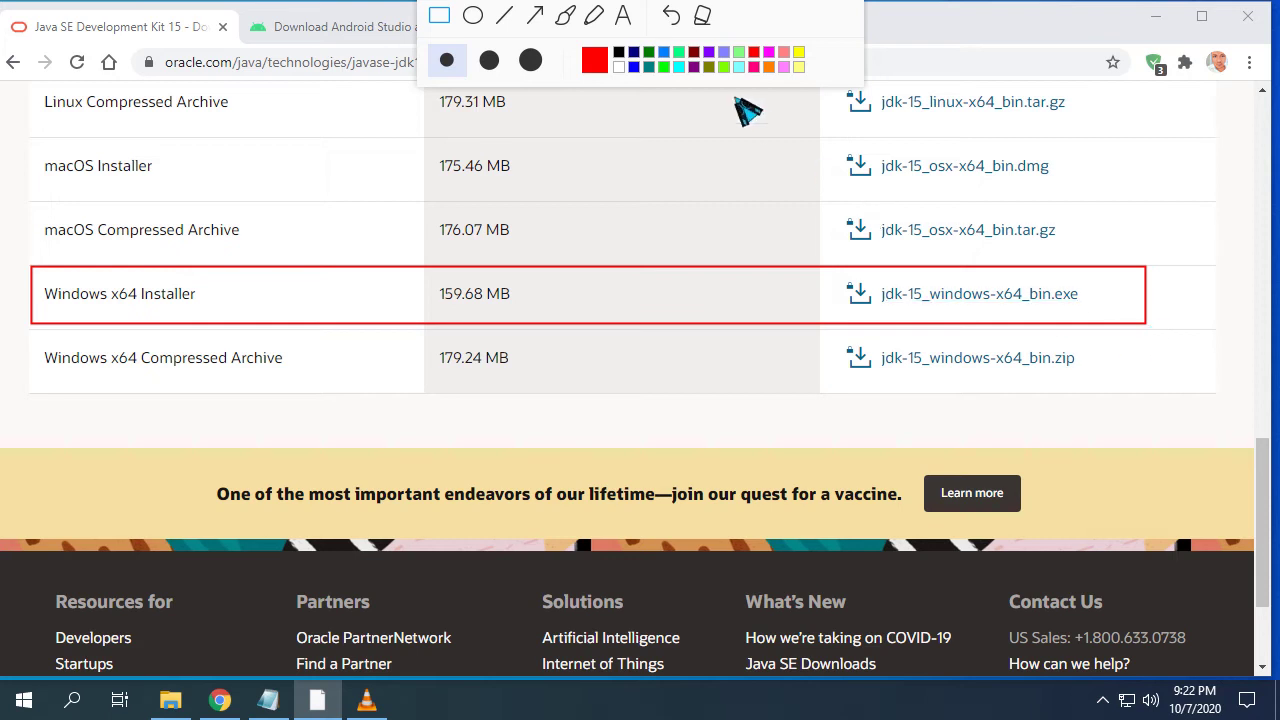
{"action": "key", "text": "Escape"}
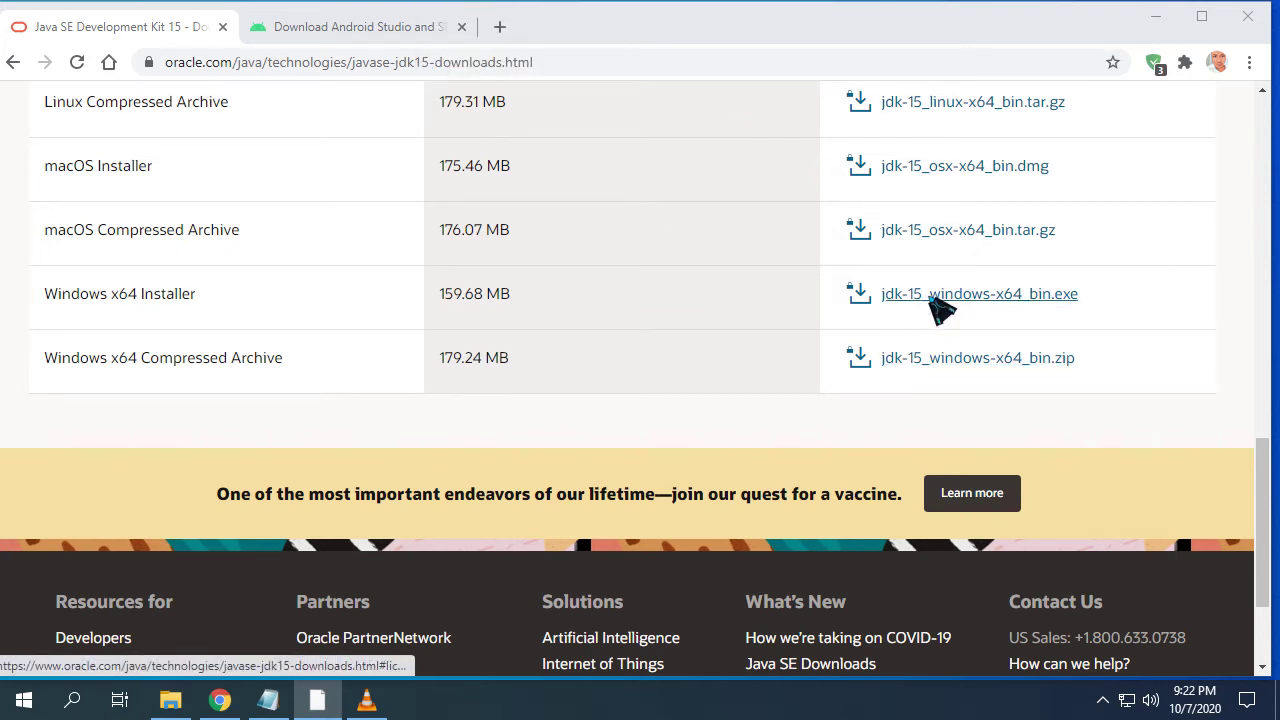
Accept the Oracle license agreement for jdk-15_windows-x64_bin.exe and dismiss the prompt without downloading
{"action": "left_click", "coordinate": [932, 300]}
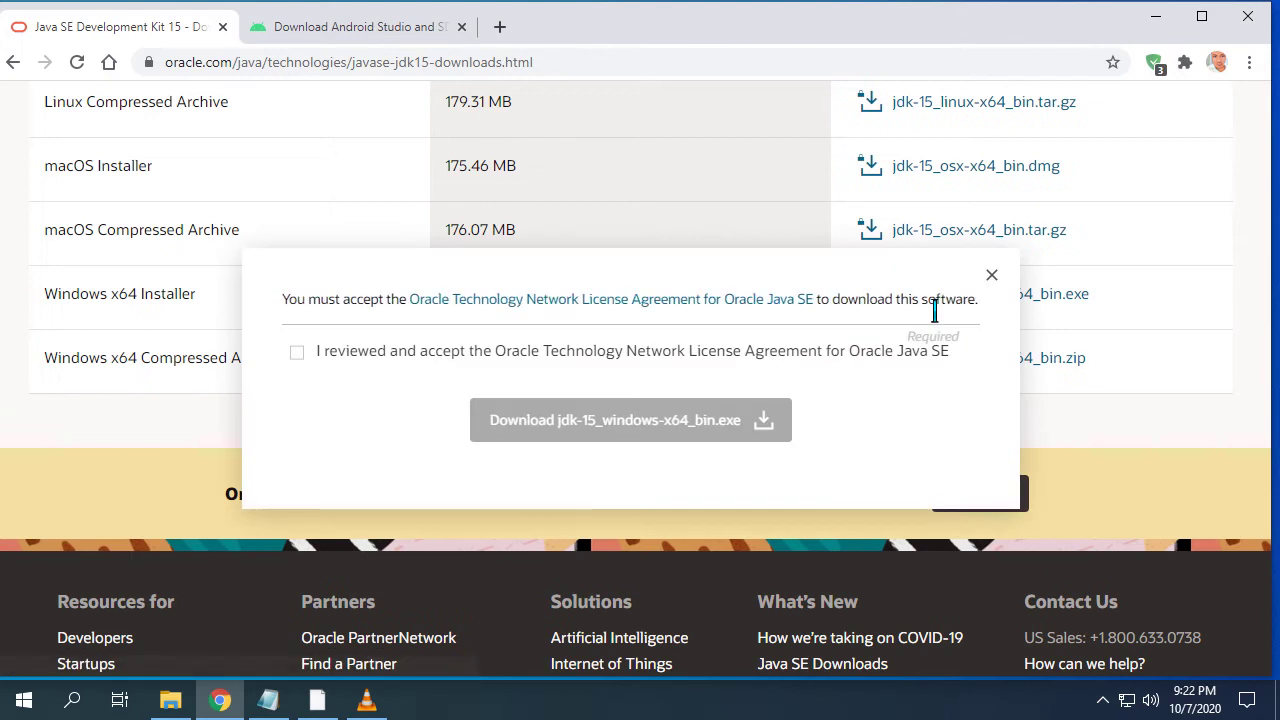
{"action": "left_click", "coordinate": [299, 353]}
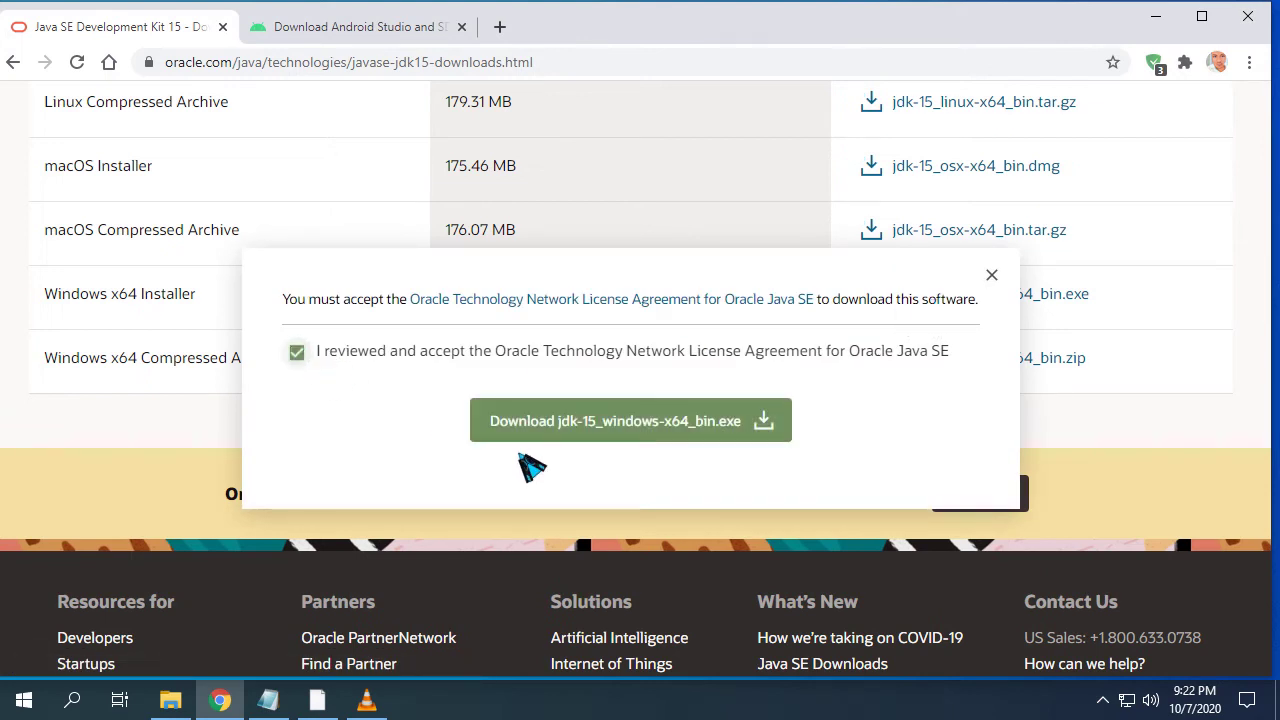
{"action": "left_click", "coordinate": [992, 276]}
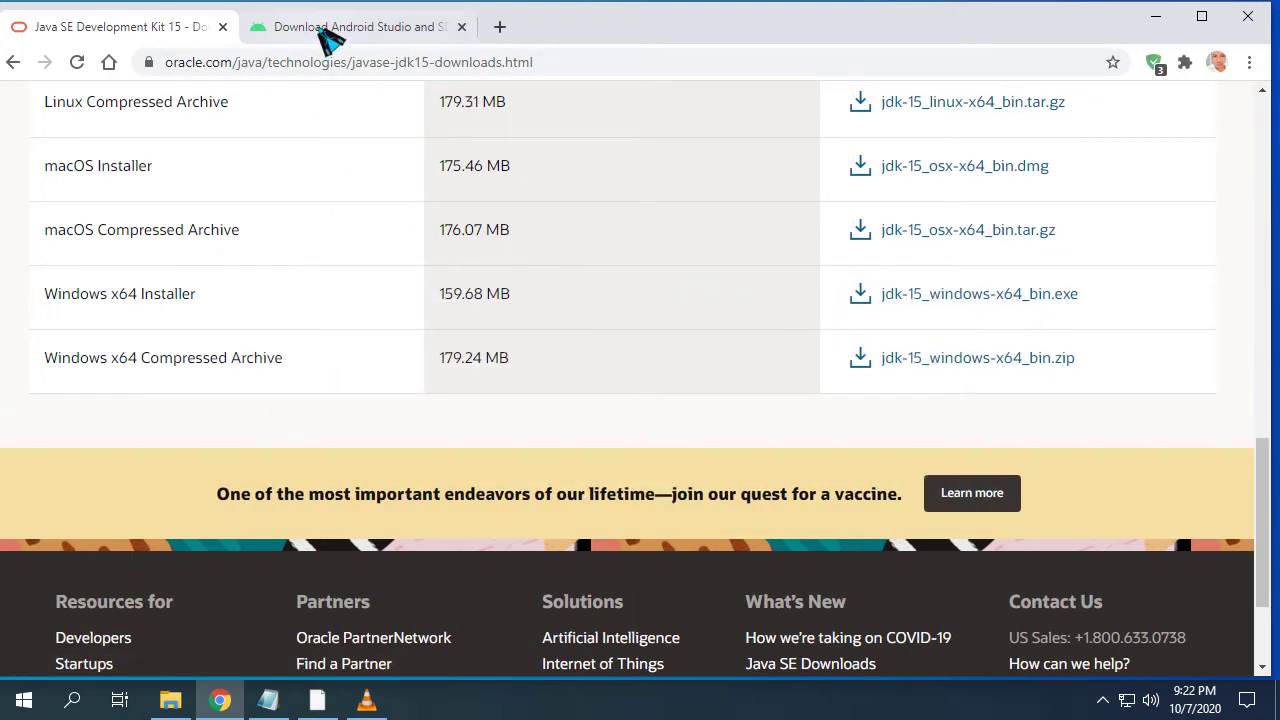
Accept the terms for the Android Studio for Windows download on its developer page and dismiss the prompt without downloading
{"action": "left_click", "coordinate": [322, 30]}
{"action": "scroll", "coordinate": [650, 400], "scroll_direction": "down", "scroll_amount": 1}
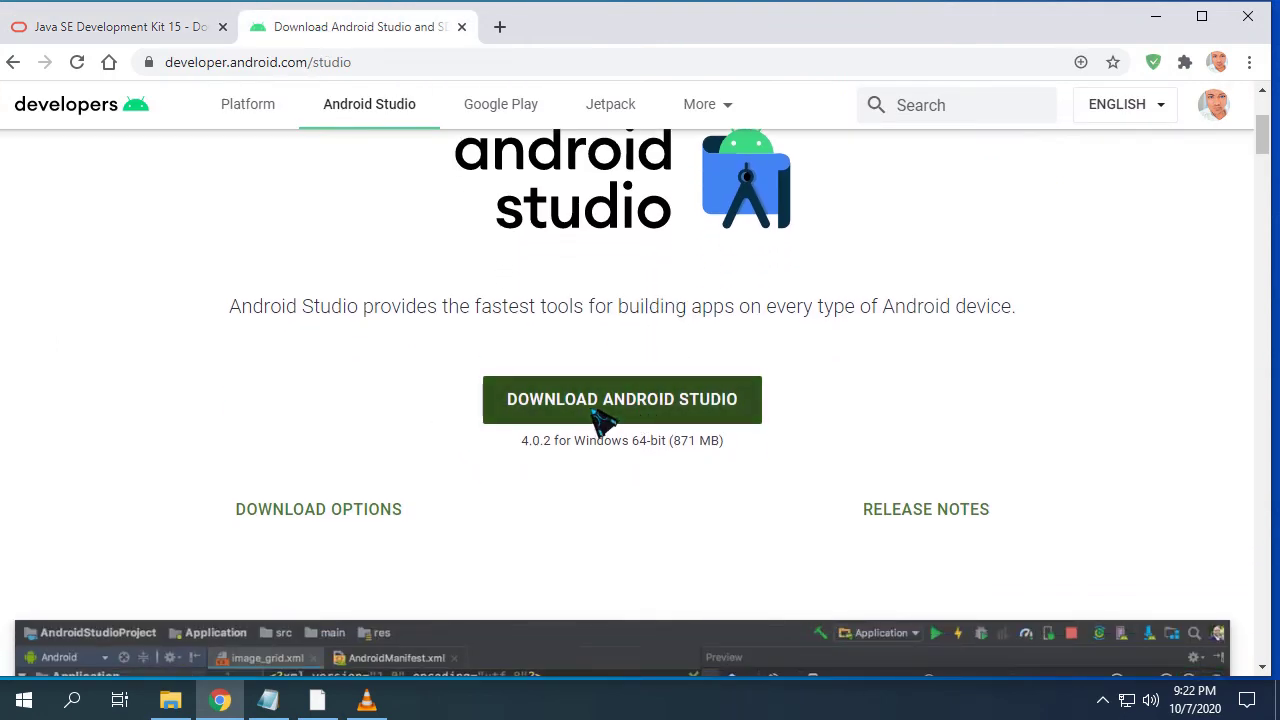
{"action": "scroll", "coordinate": [603, 420], "scroll_direction": "up", "scroll_amount": 1}
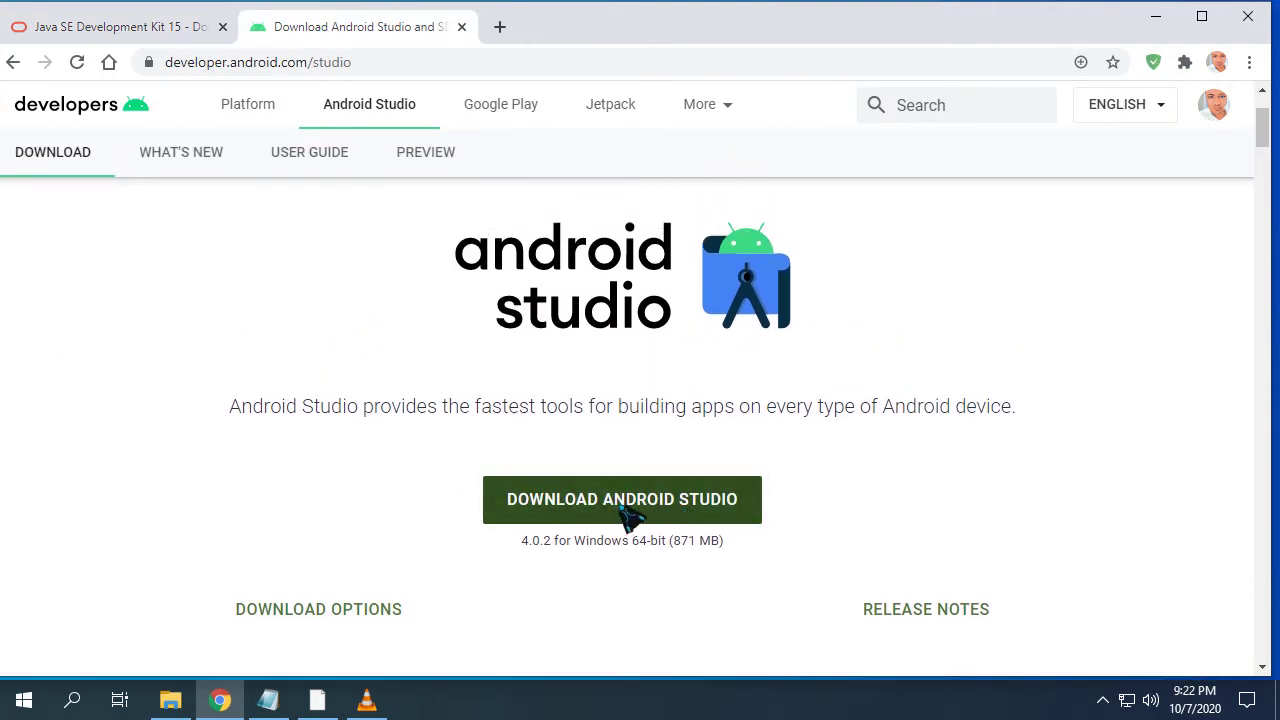
{"action": "left_click", "coordinate": [593, 505]}
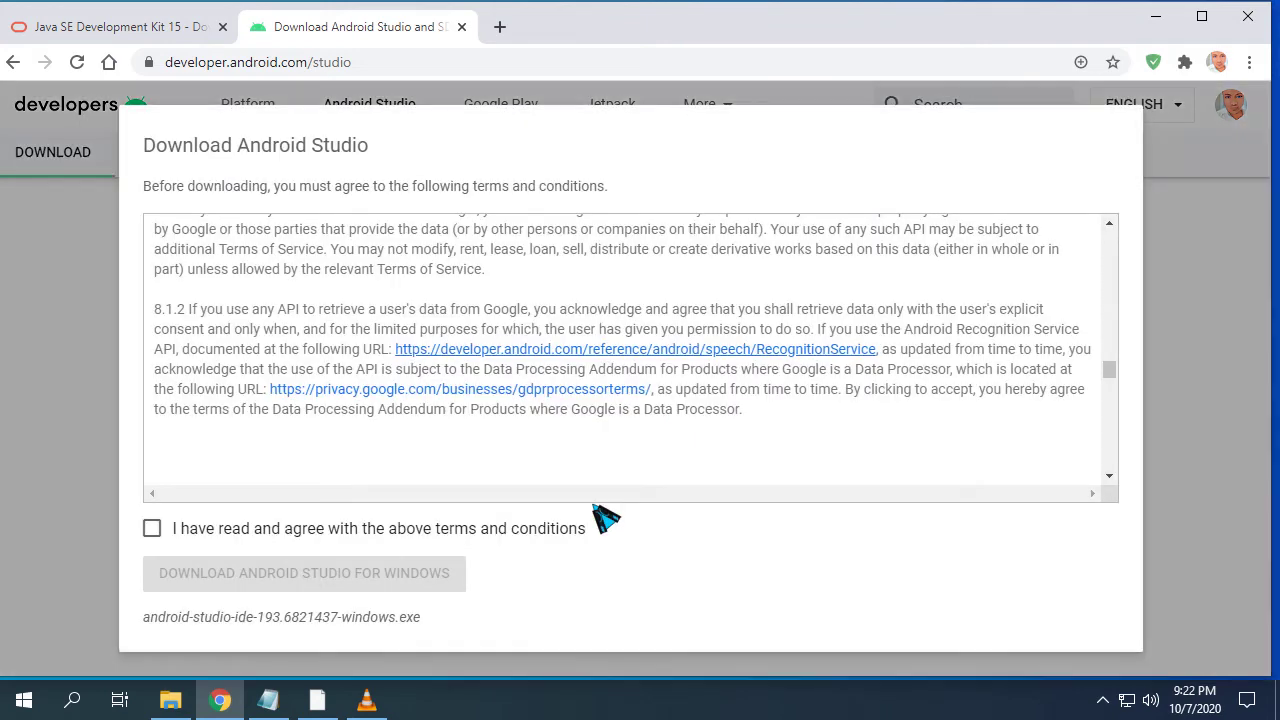
{"action": "left_click", "coordinate": [152, 528]}
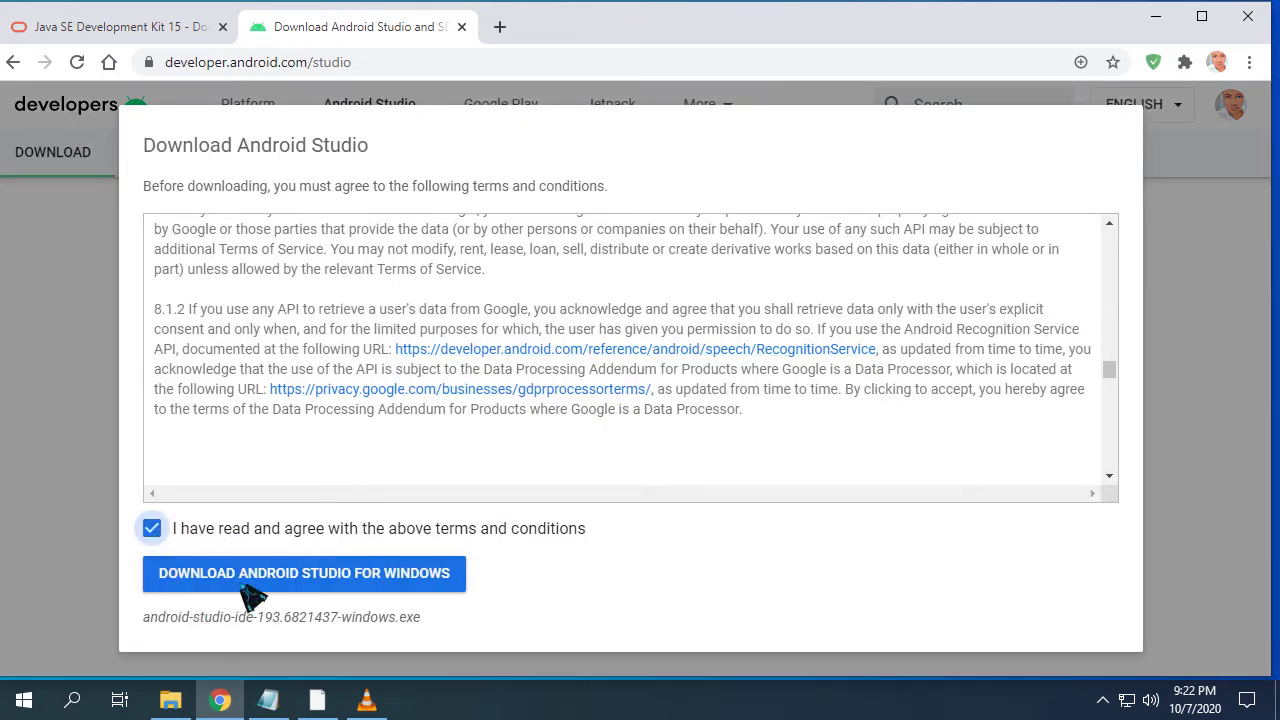
{"action": "left_click", "coordinate": [1228, 224]}
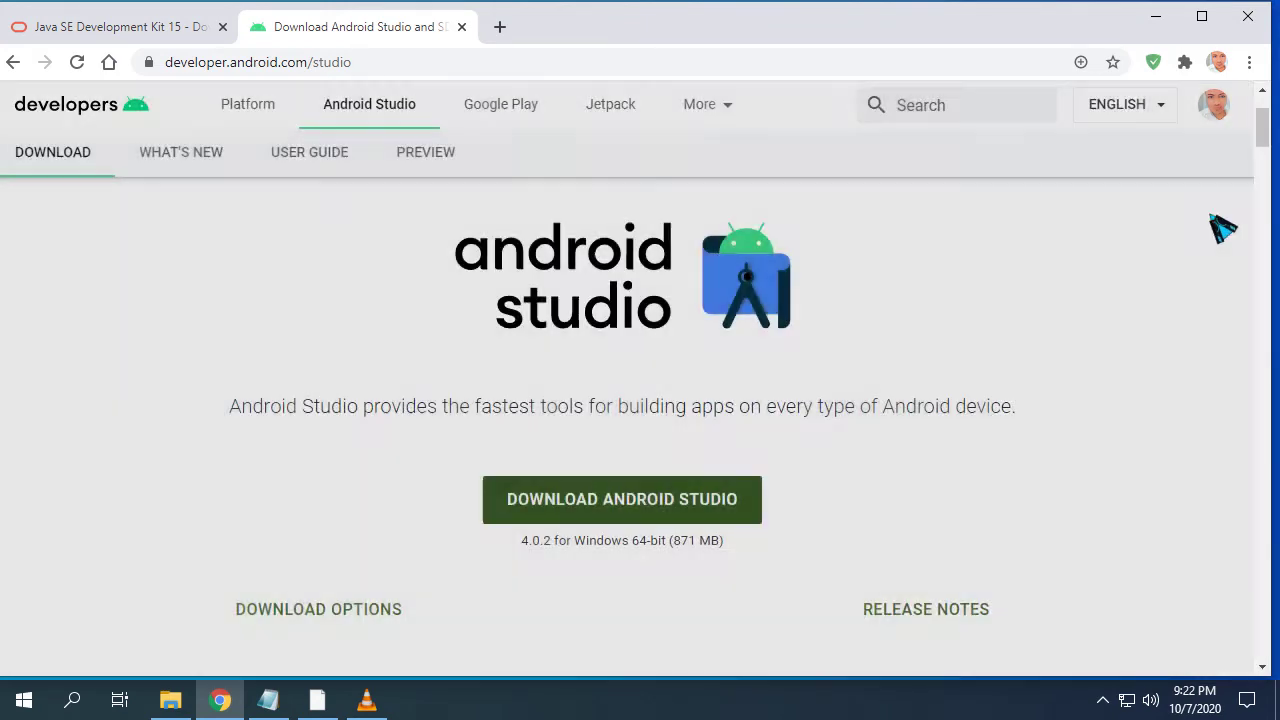
Minimize the browser and move the JDK and Android Studio installers side by side closer to the middle of the desktop
{"action": "left_click", "coordinate": [1156, 16]}
{"action": "left_click_drag", "start_coordinate": [214, 286], "coordinate": [528, 503]}
{"action": "right_click", "coordinate": [461, 246]}
{"action": "left_click", "coordinate": [582, 308]}
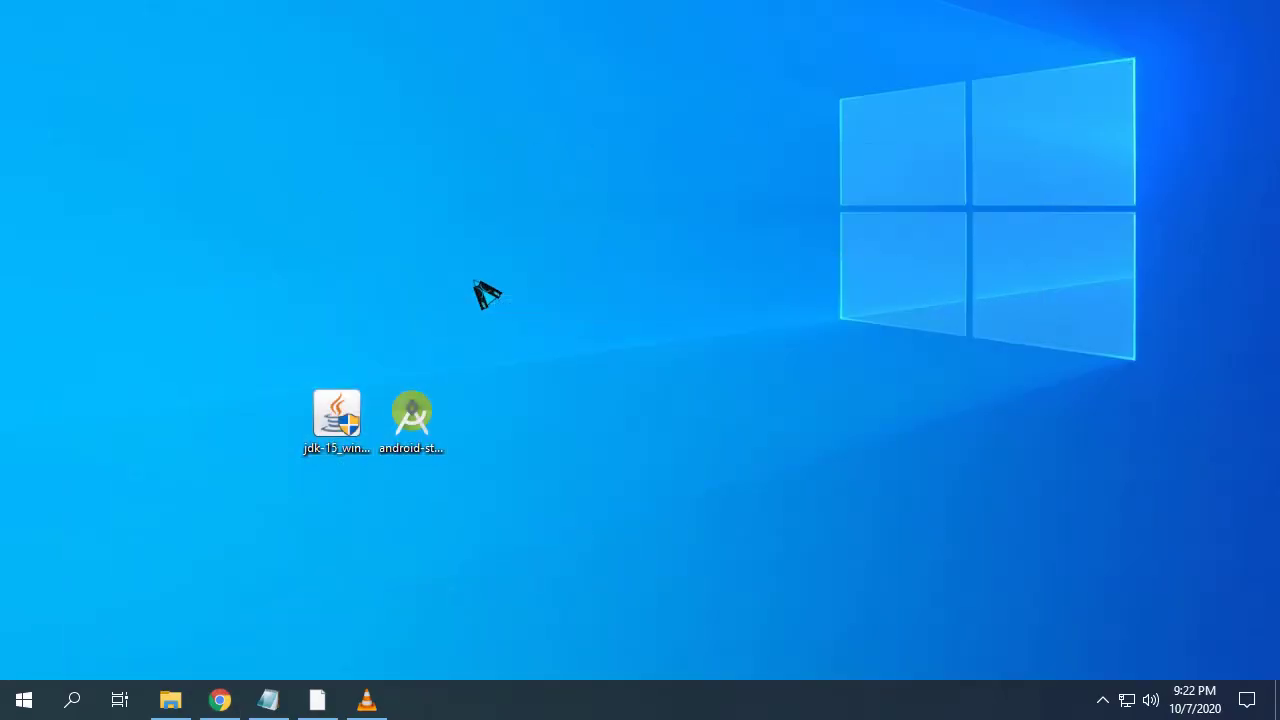
{"action": "left_click_drag", "start_coordinate": [400, 457], "coordinate": [570, 402]}
{"action": "left_click_drag", "start_coordinate": [360, 422], "coordinate": [491, 434]}
{"action": "left_click", "coordinate": [537, 422], "text": "ctrl"}
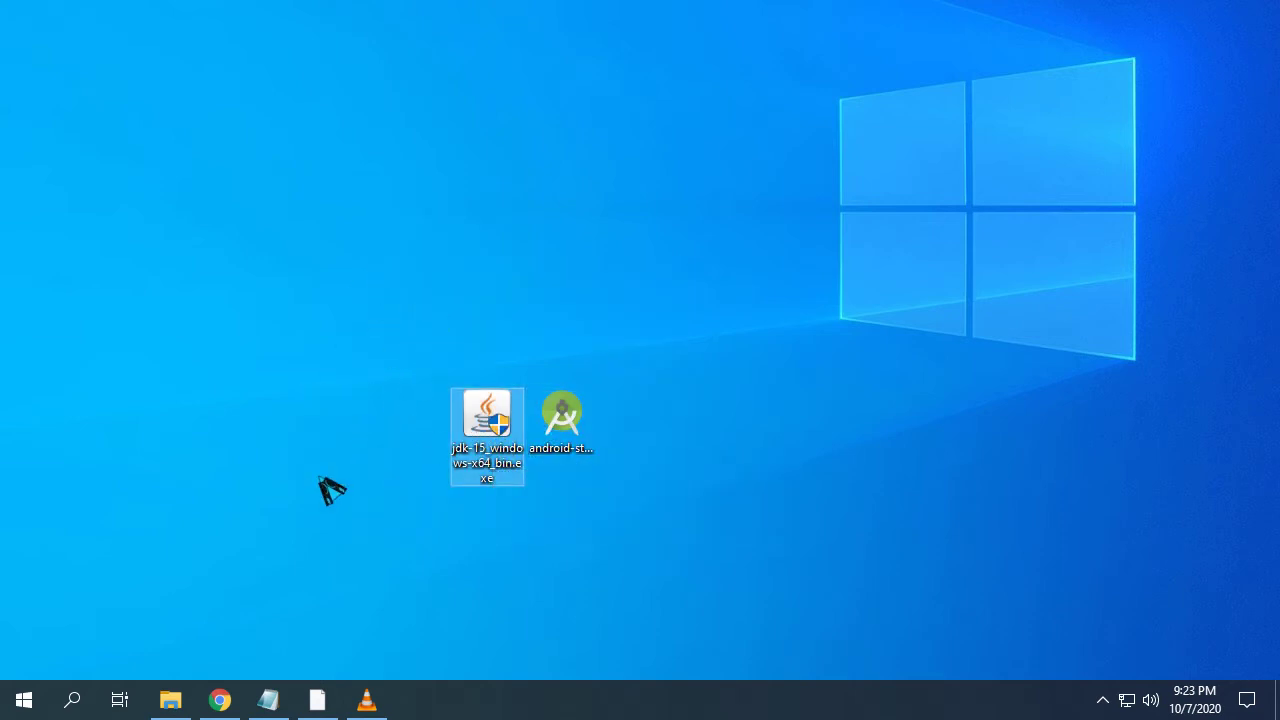
Run the jdk-15 Windows installer and install Java SE Development Kit 15 to C:\Program Files\Java\jdk-15\
{"action": "left_click", "coordinate": [492, 472]}
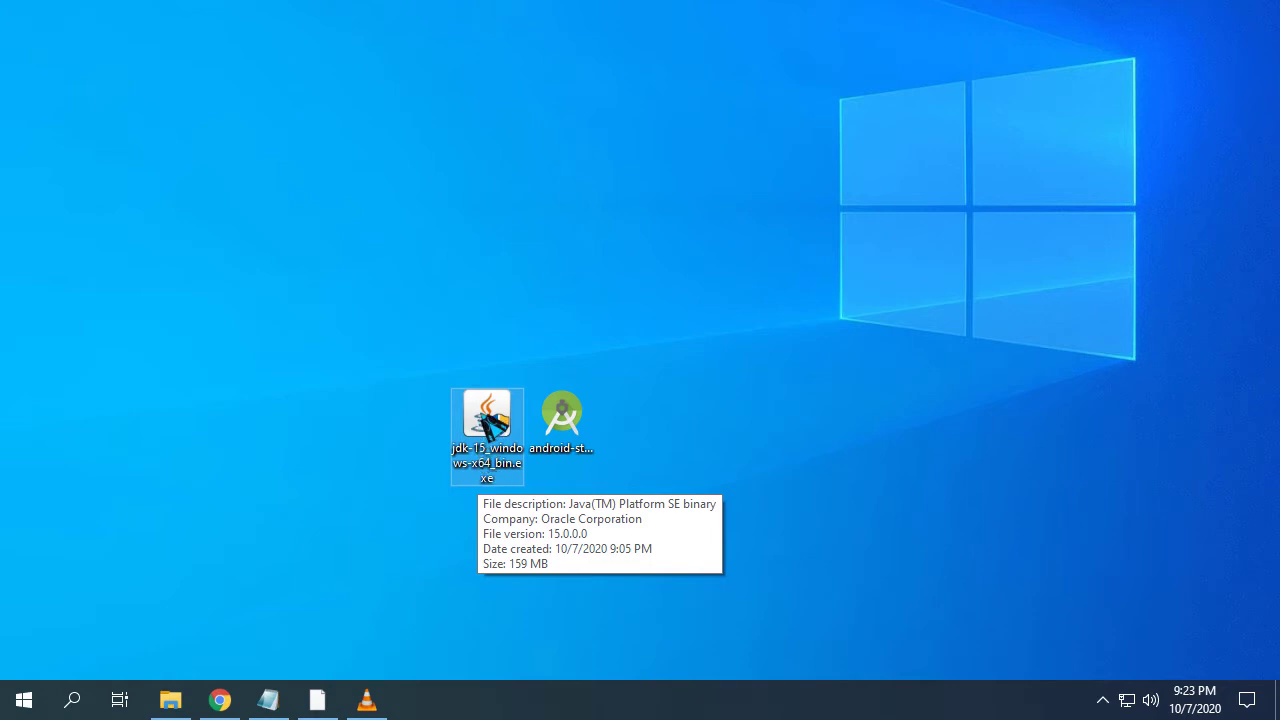
{"action": "double_click", "coordinate": [490, 425]}
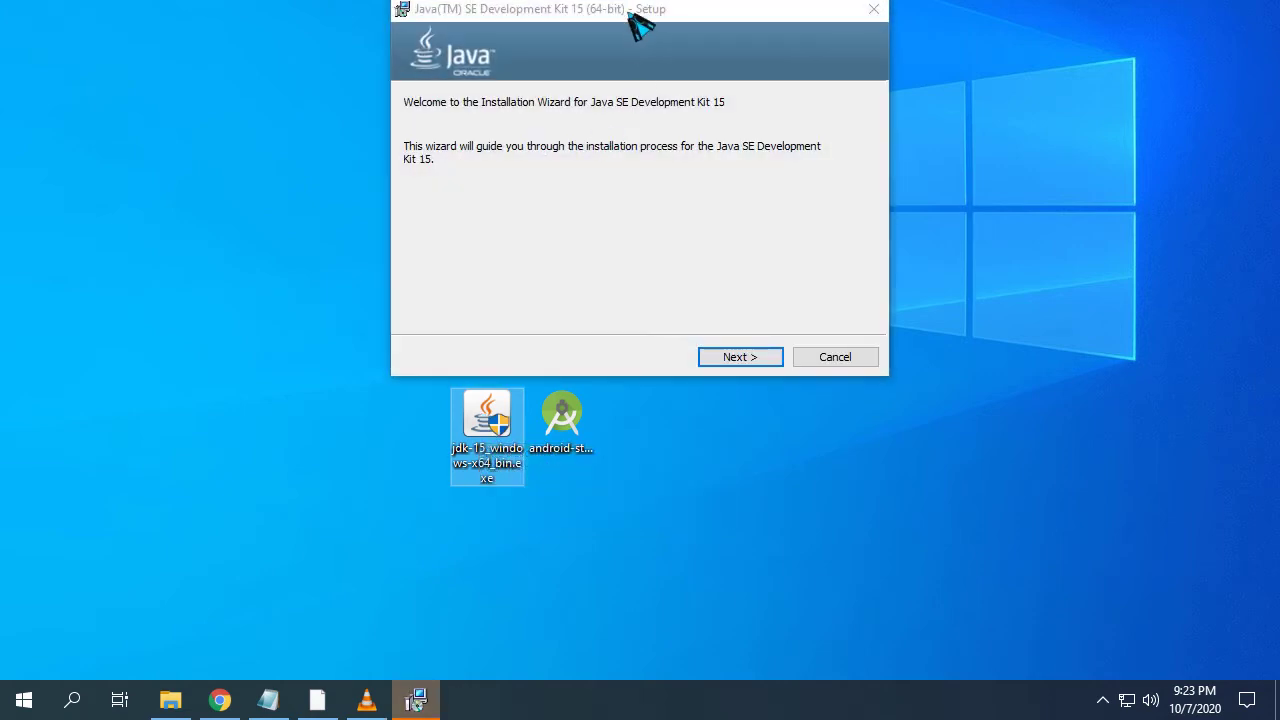
{"action": "left_click_drag", "start_coordinate": [634, 10], "coordinate": [651, 166]}
{"action": "left_click", "coordinate": [762, 510]}
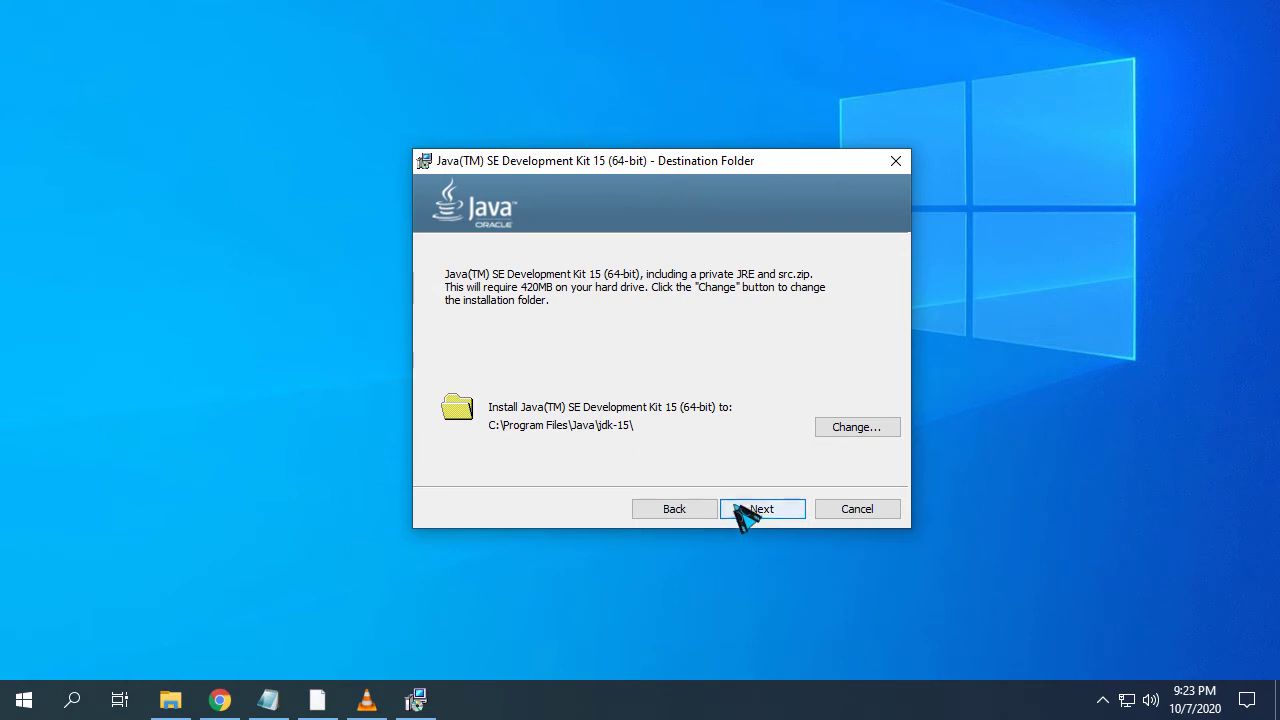
{"action": "left_click", "coordinate": [762, 510]}
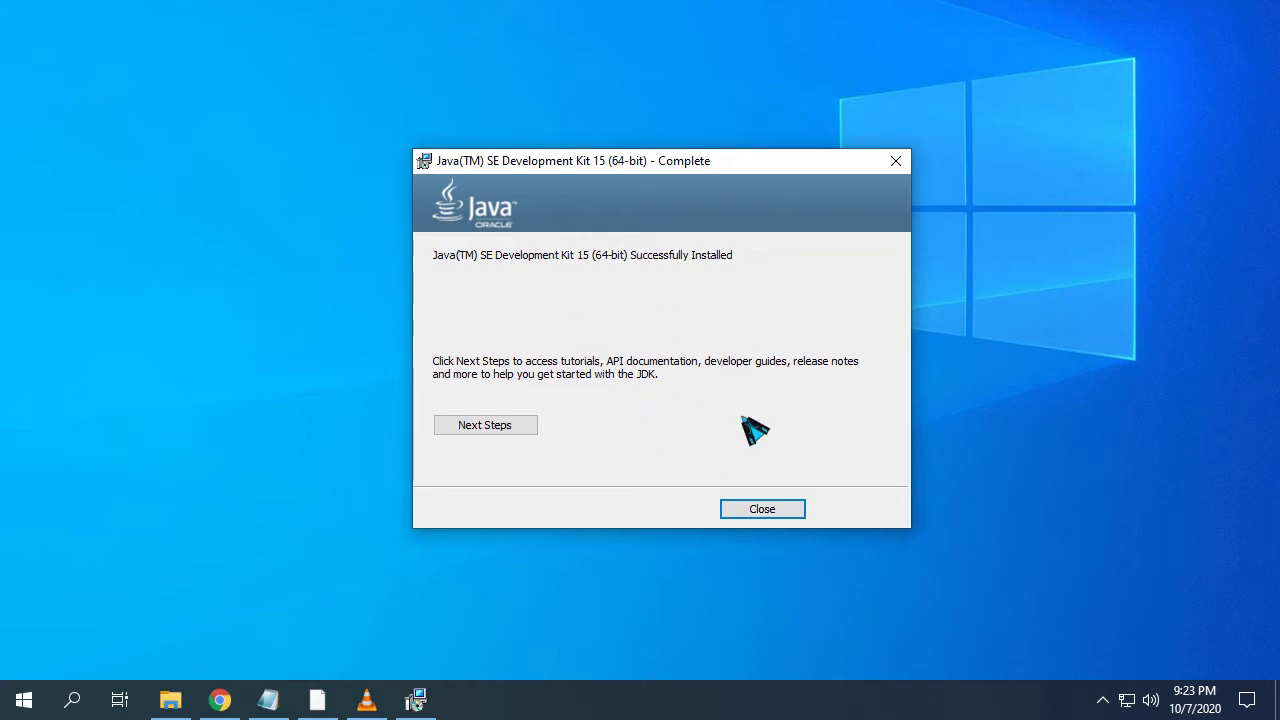
{"action": "left_click", "coordinate": [765, 511]}
In File Explorer, open C:\Program Files\Java\jdk-15\bin, select its full path, and minimize the window
{"action": "key", "text": "super+e"}
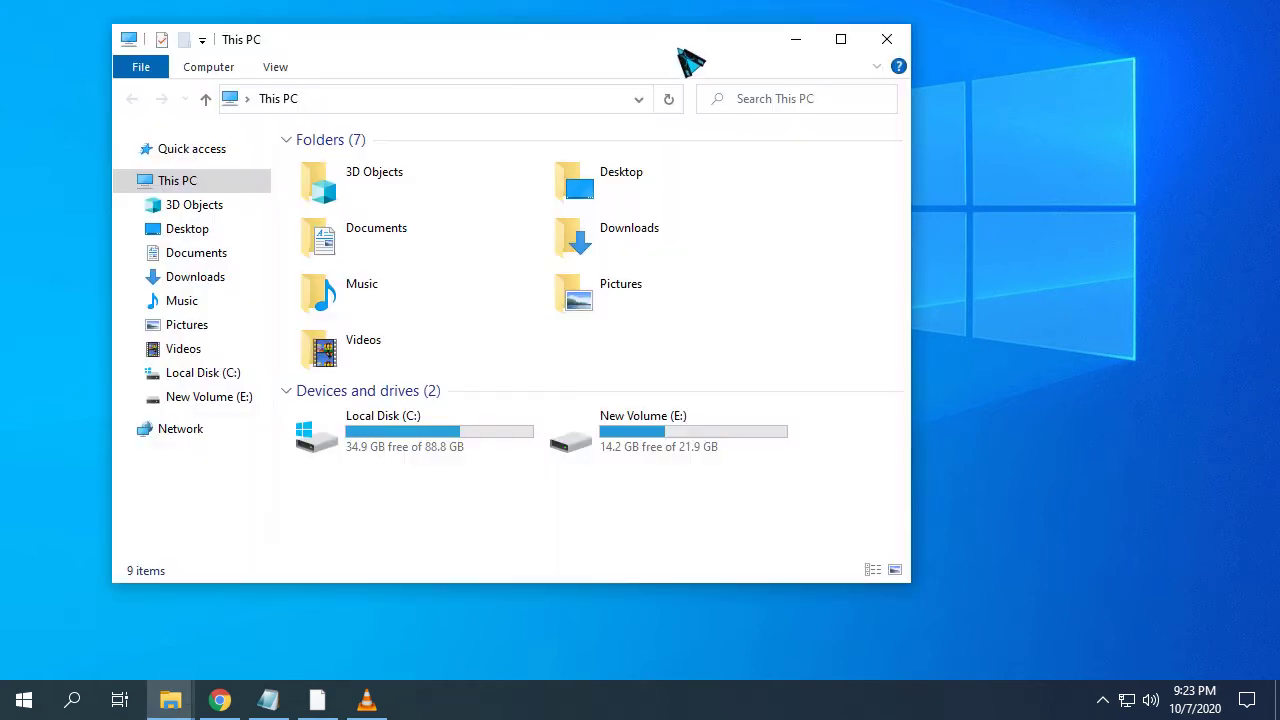
{"action": "left_click_drag", "start_coordinate": [689, 48], "coordinate": [796, 60]}
{"action": "left_click", "coordinate": [310, 388]}
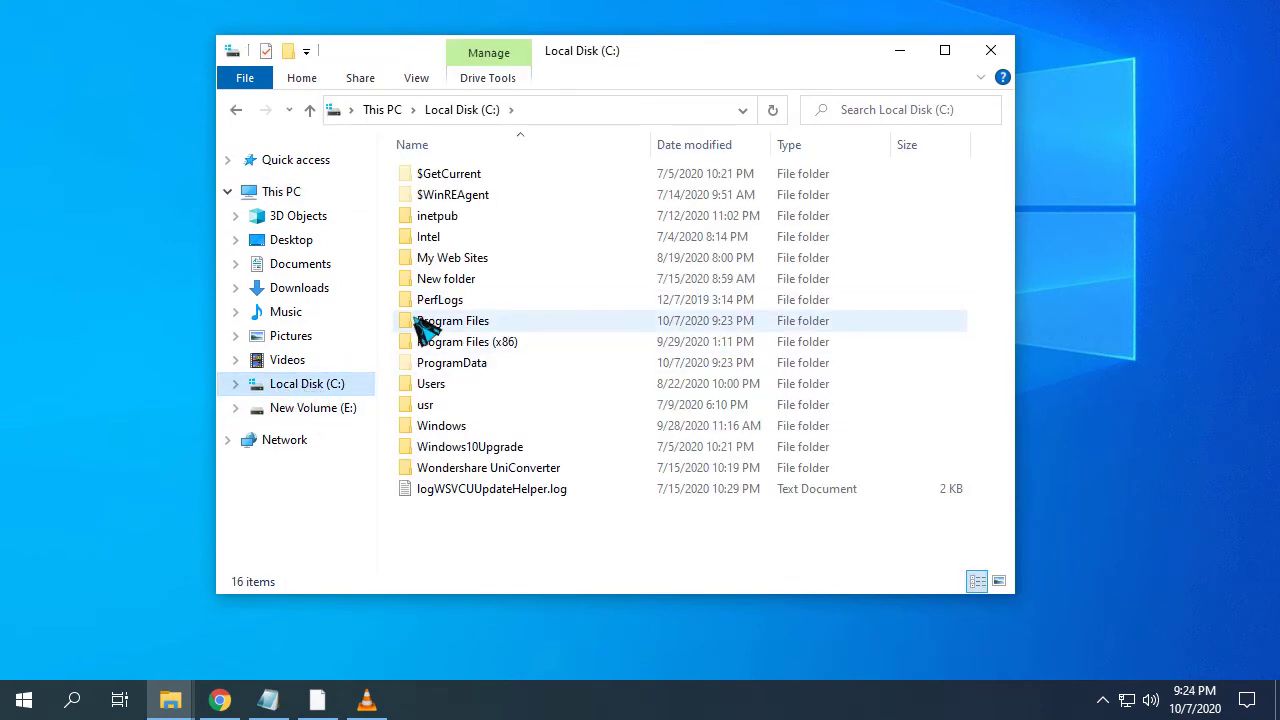
{"action": "double_click", "coordinate": [420, 328]}
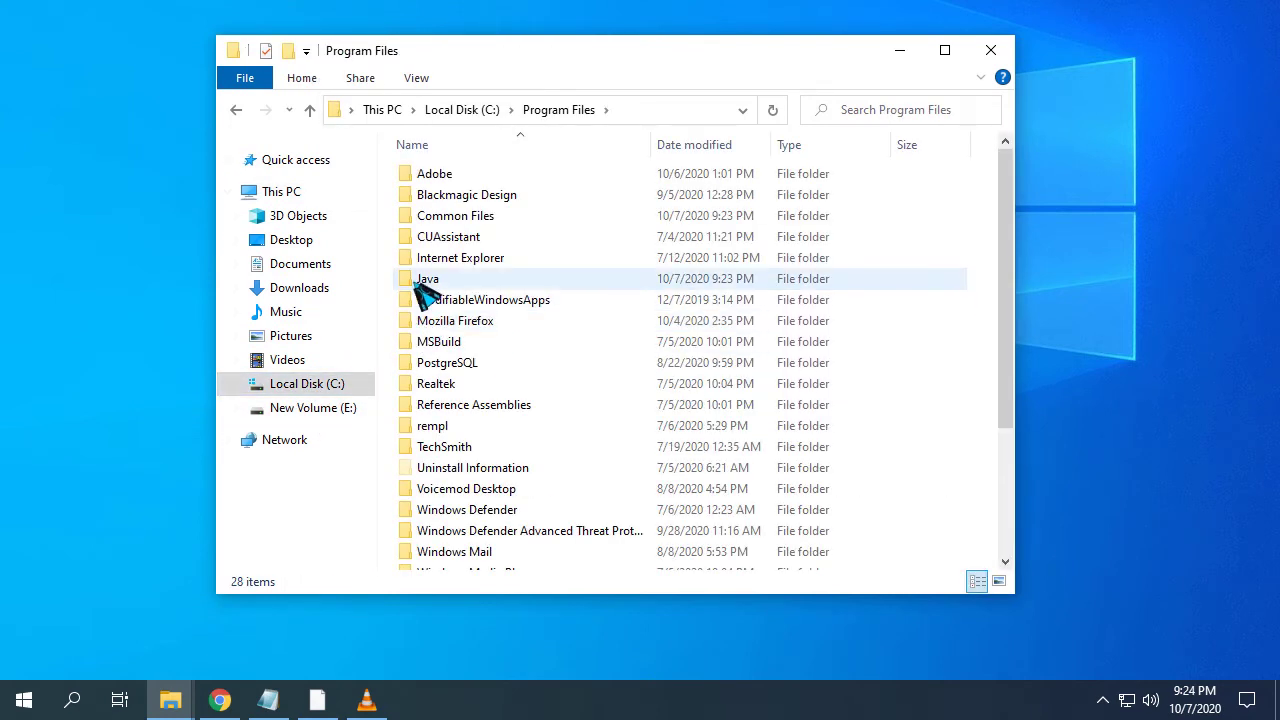
{"action": "double_click", "coordinate": [423, 283]}
{"action": "double_click", "coordinate": [412, 185]}
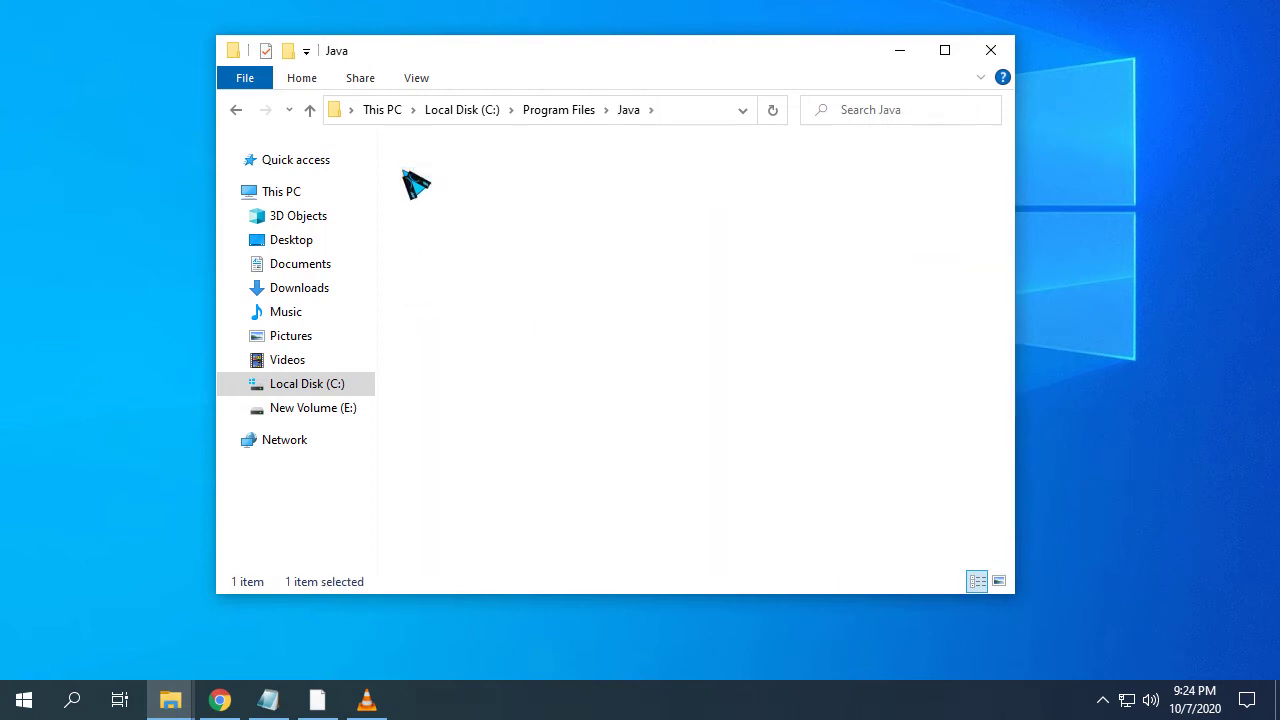
{"action": "left_click", "coordinate": [418, 178]}
{"action": "double_click", "coordinate": [418, 180]}
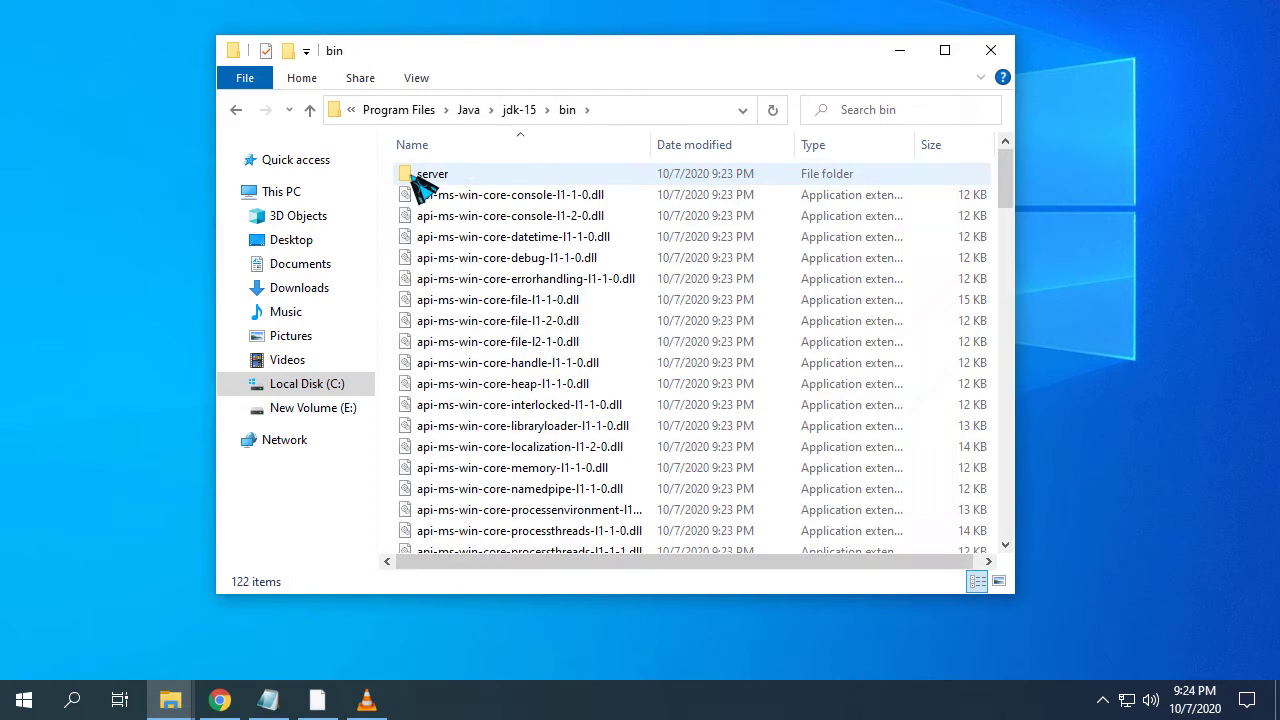
{"action": "left_click", "coordinate": [628, 114]}
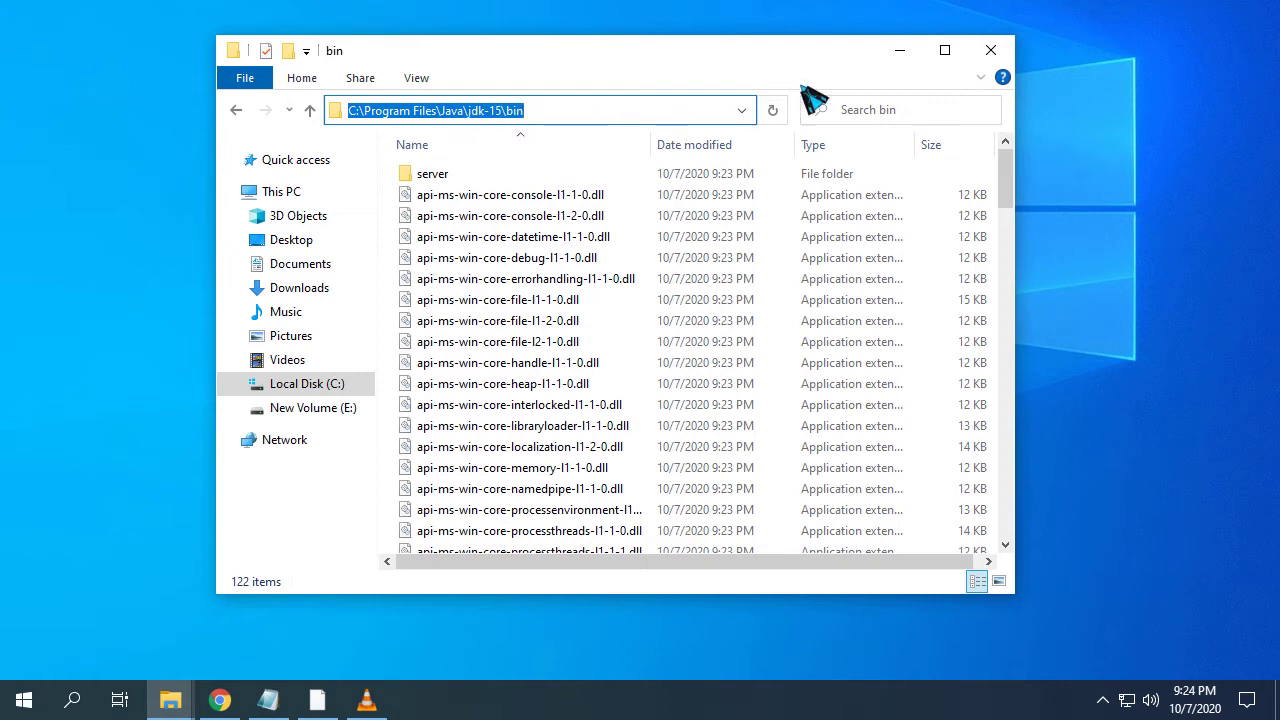
{"action": "left_click", "coordinate": [905, 52]}
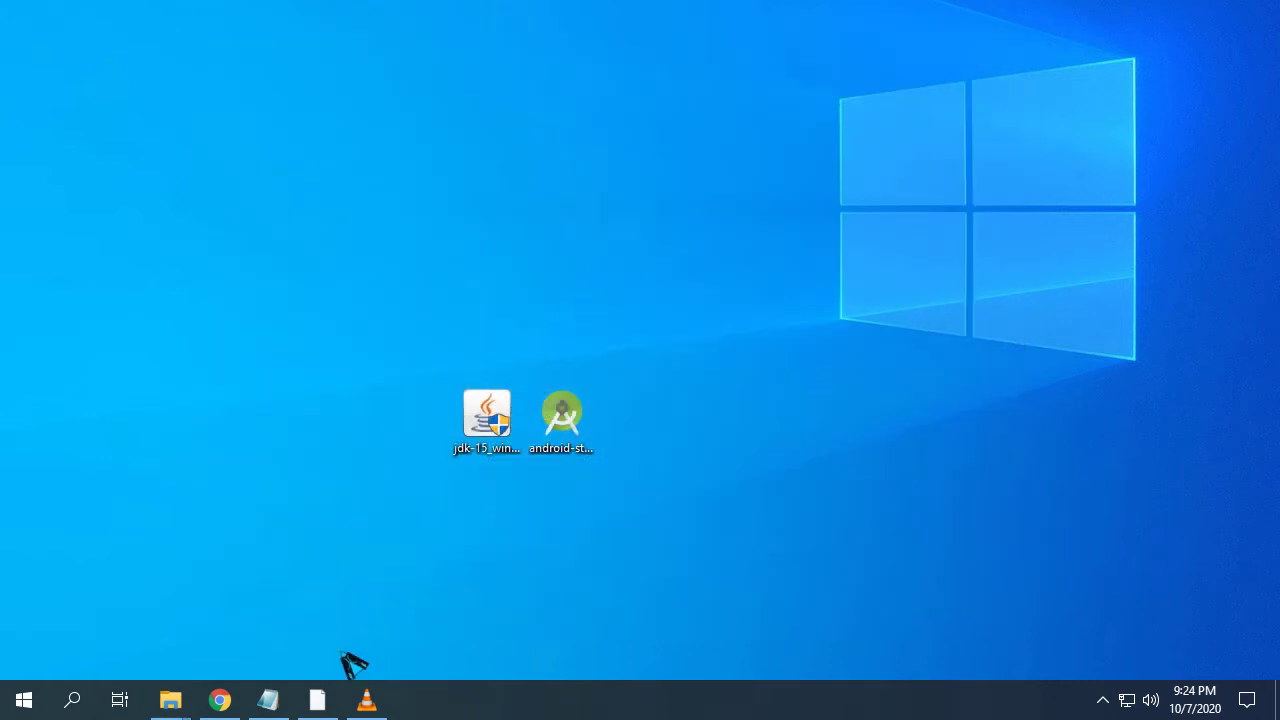
Switch to Notepad and copy the word "environment" from the first line
{"action": "left_click", "coordinate": [268, 700]}
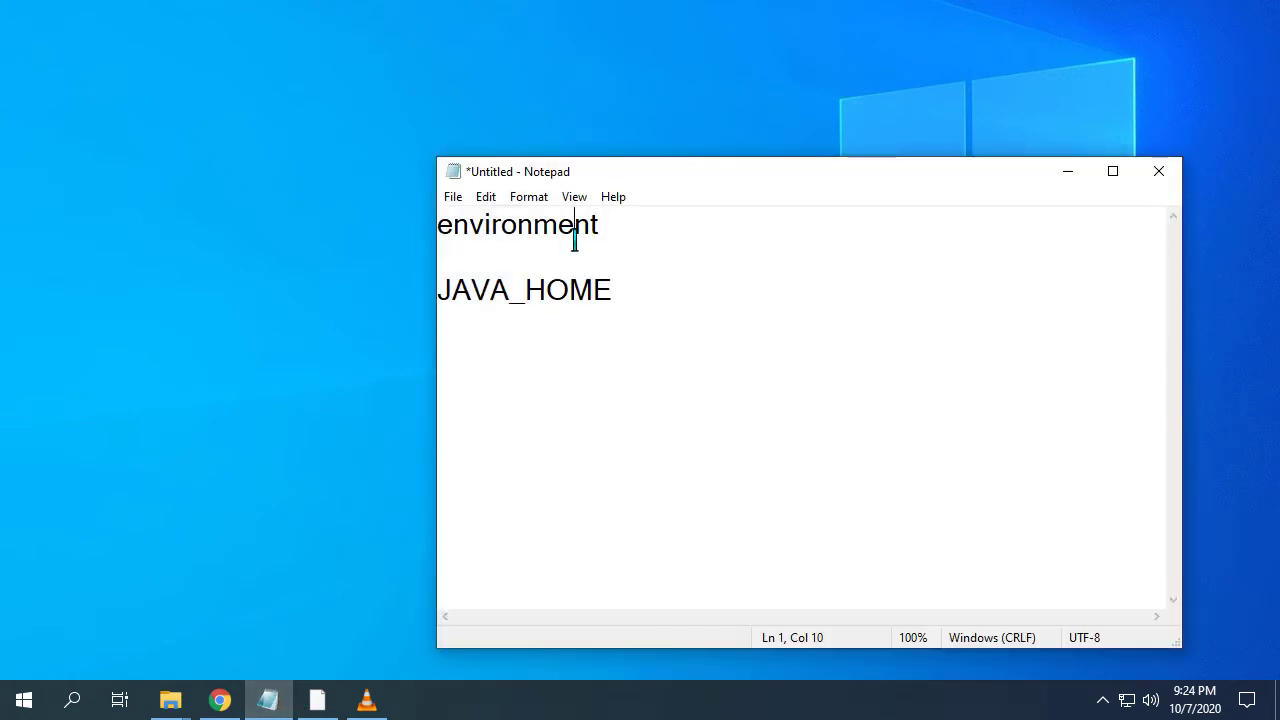
{"action": "double_click", "coordinate": [575, 240]}
{"action": "right_click", "coordinate": [549, 238]}
{"action": "left_click", "coordinate": [600, 294]}
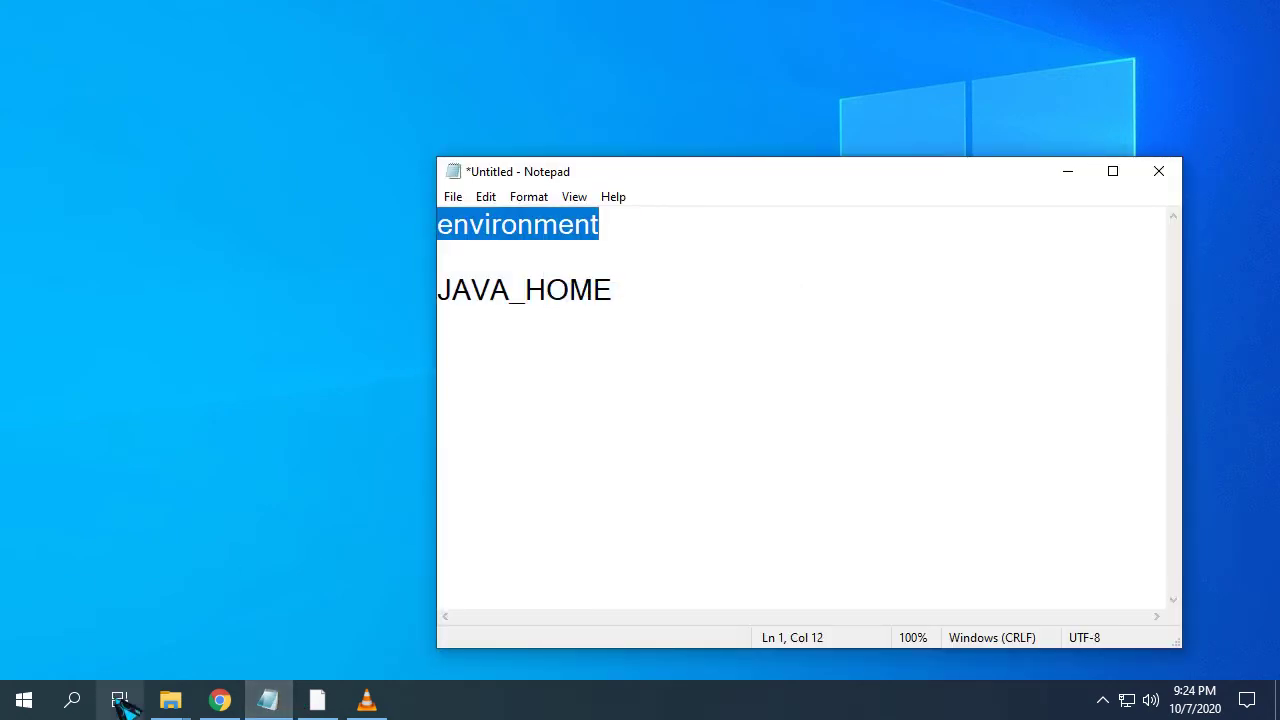
Search Windows for "environment", open the system environment variables settings, and move the System Properties window fully into view
{"action": "left_click", "coordinate": [72, 700]}
{"action": "right_click", "coordinate": [130, 662]}
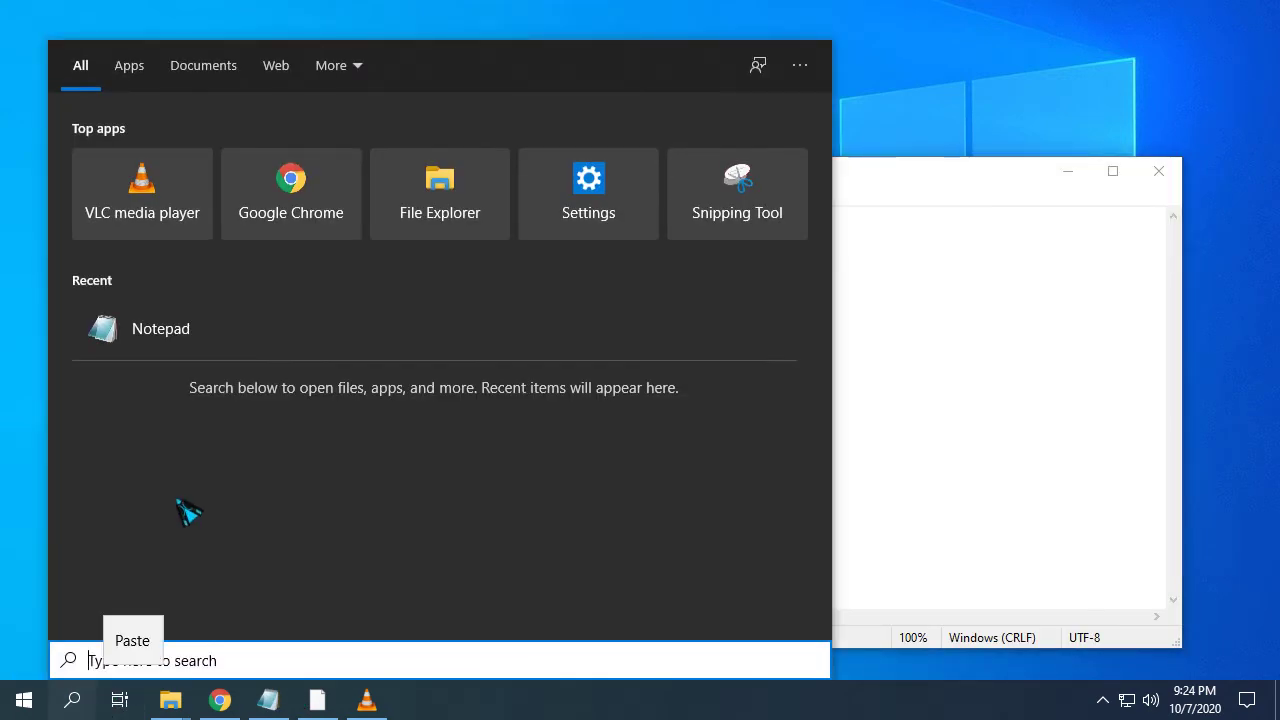
{"action": "left_click", "coordinate": [140, 638]}
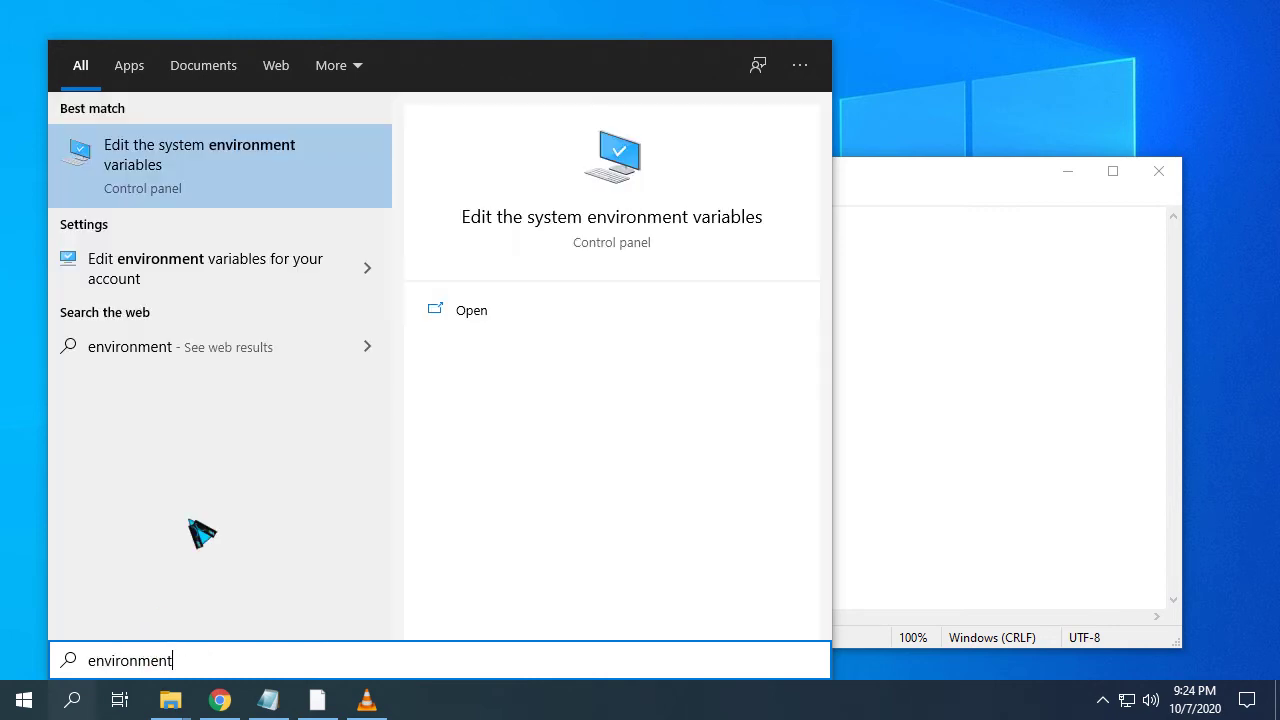
{"action": "left_click", "coordinate": [155, 185]}
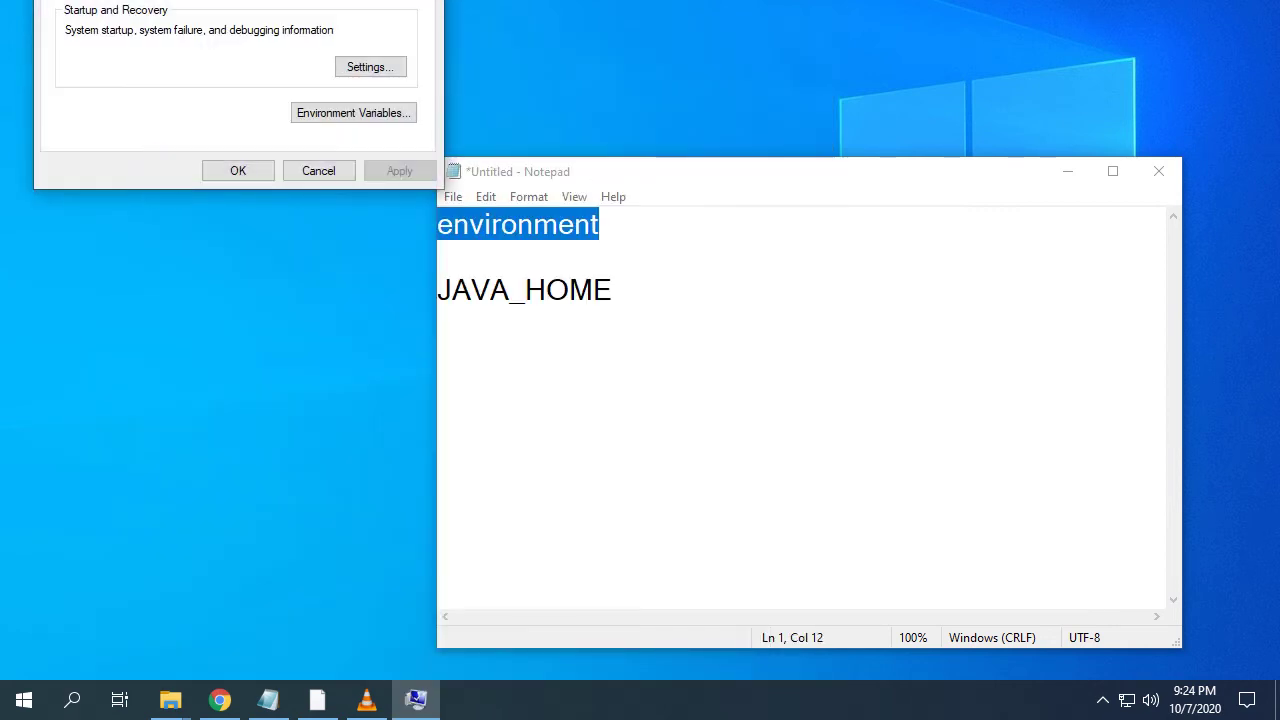
{"action": "left_click_drag", "start_coordinate": [214, 0], "coordinate": [268, 130]}
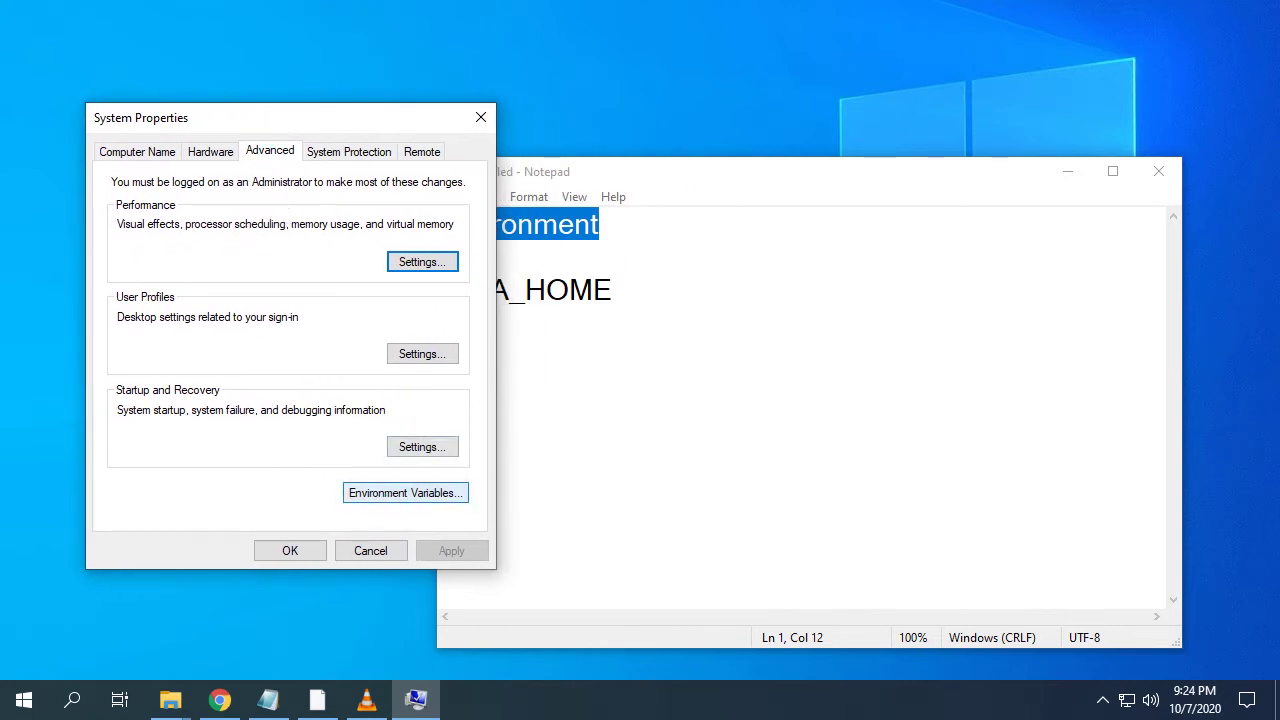
{"action": "mouse_move", "coordinate": [706, 29]}
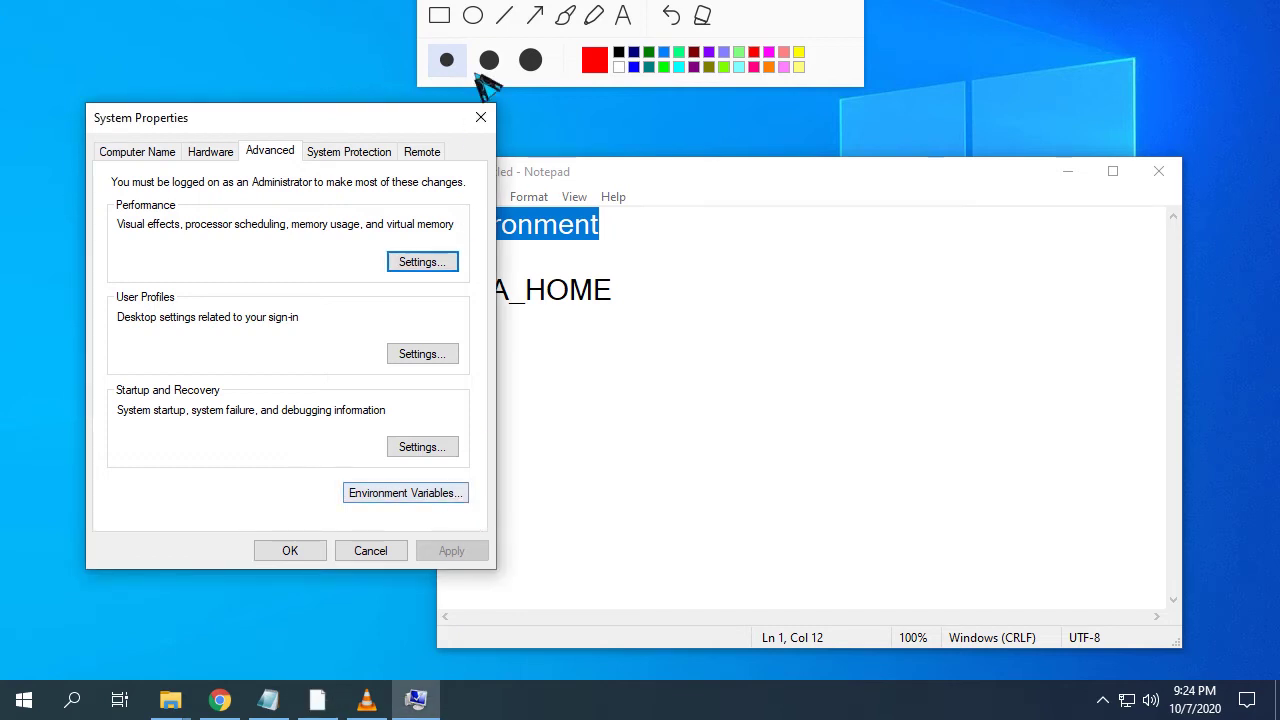
{"action": "left_click", "coordinate": [440, 15]}
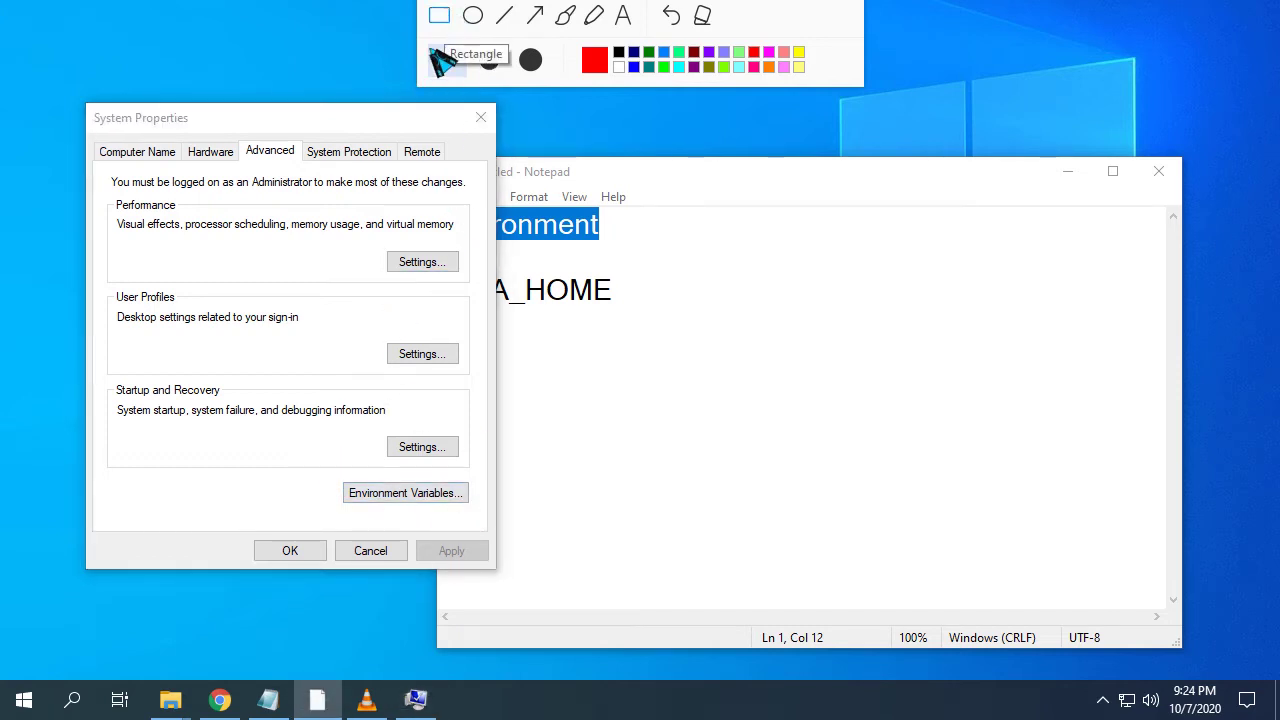
{"action": "left_click", "coordinate": [468, 520]}
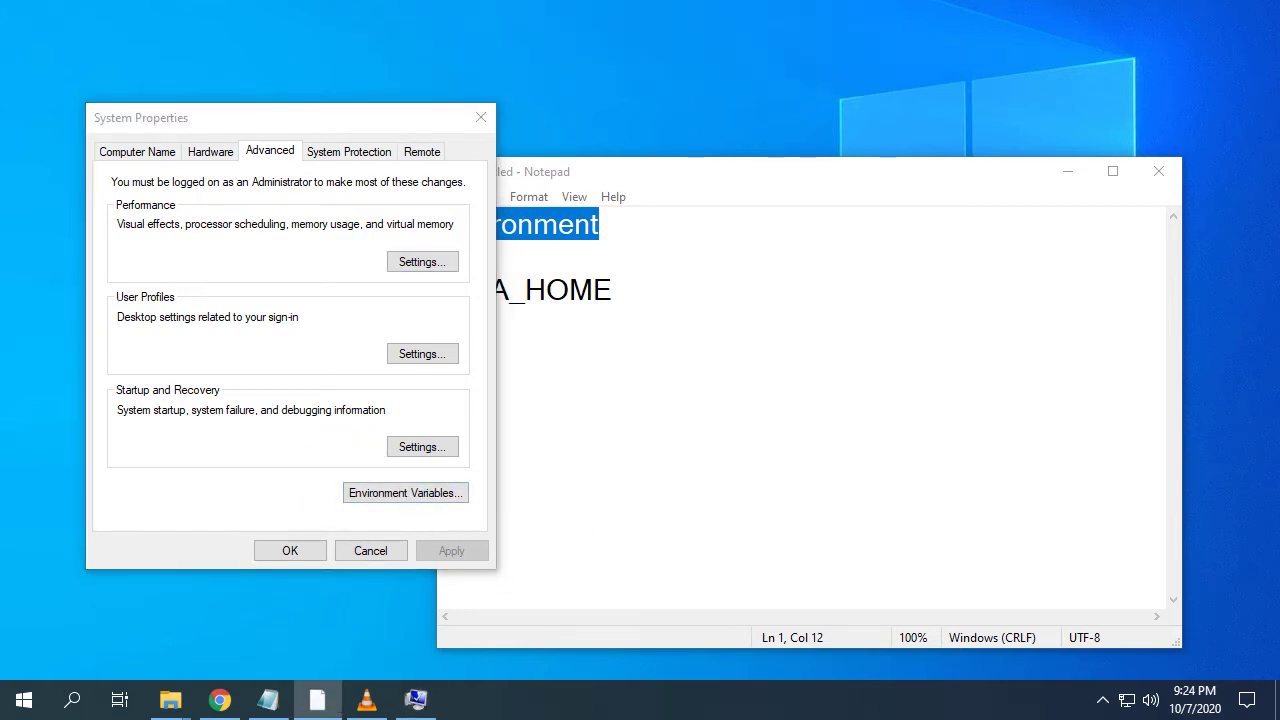
Open the Environment Variables window from System Properties and open the system variable Path for editing, moving both windows into view
{"action": "left_click", "coordinate": [404, 493]}
{"action": "left_click_drag", "start_coordinate": [569, 0], "coordinate": [415, 95]}
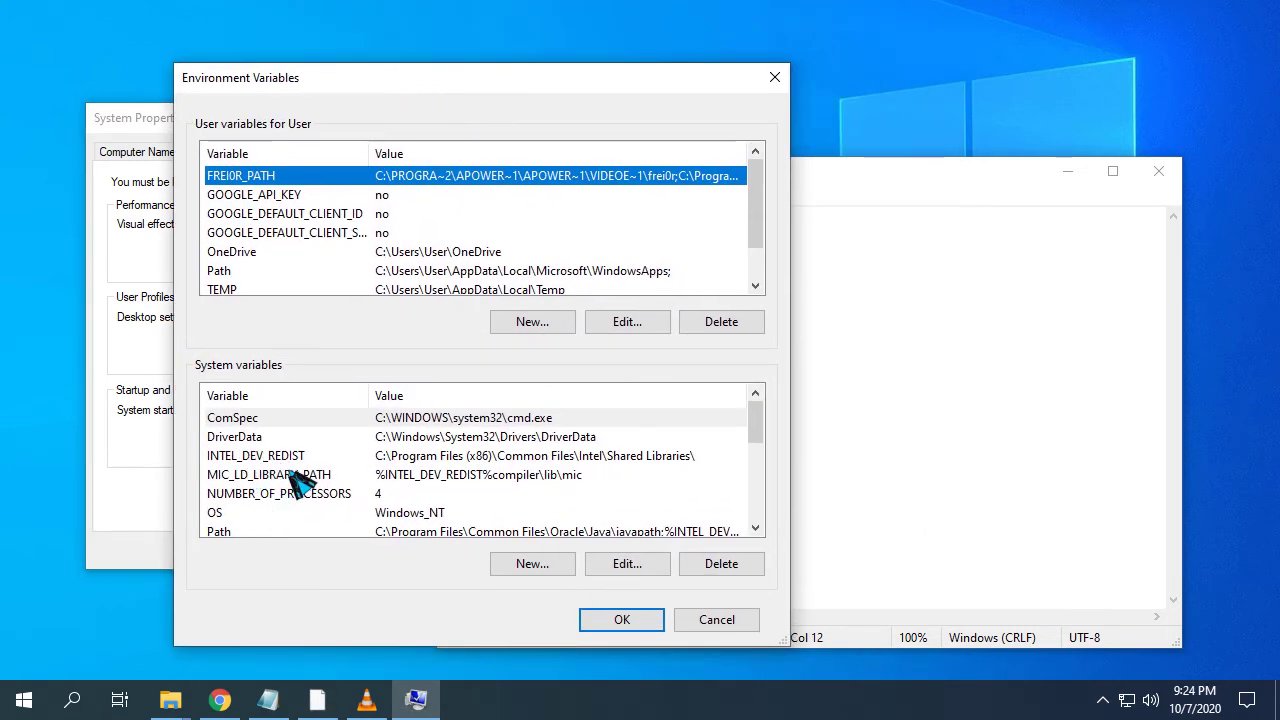
{"action": "scroll", "coordinate": [280, 490], "scroll_direction": "down", "scroll_amount": 1}
{"action": "left_click", "coordinate": [222, 496]}
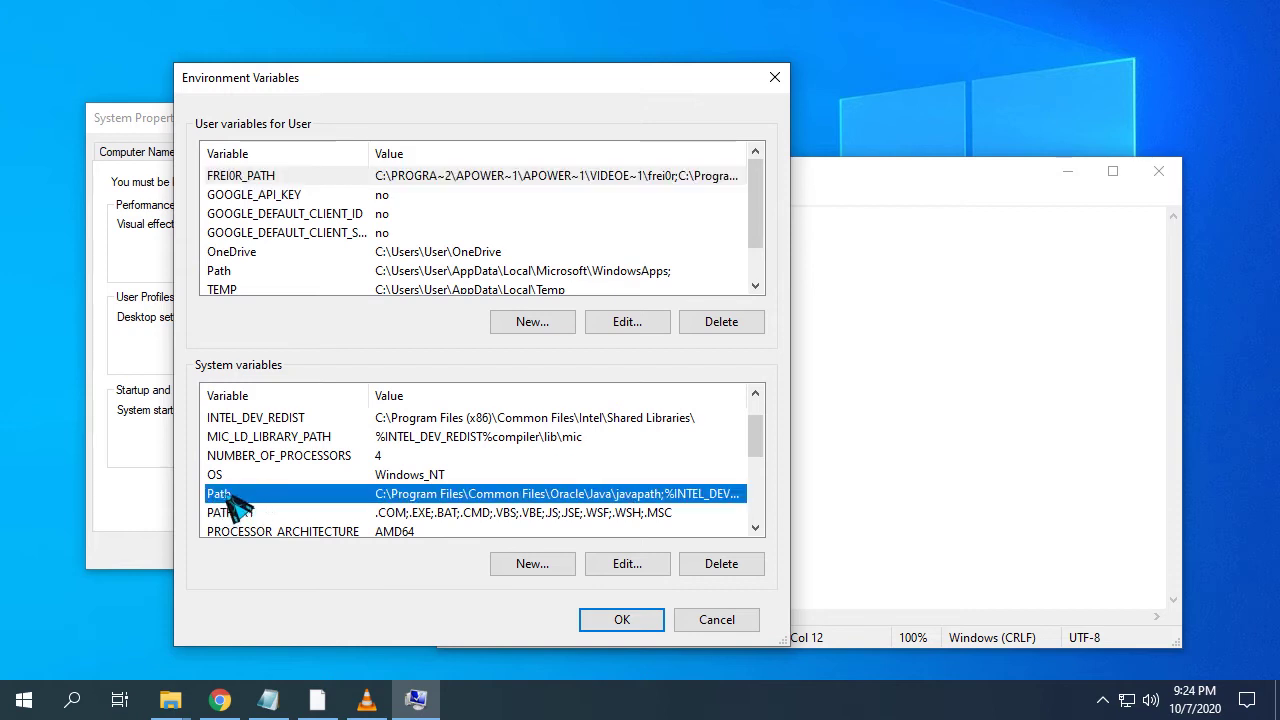
{"action": "left_click", "coordinate": [627, 566]}
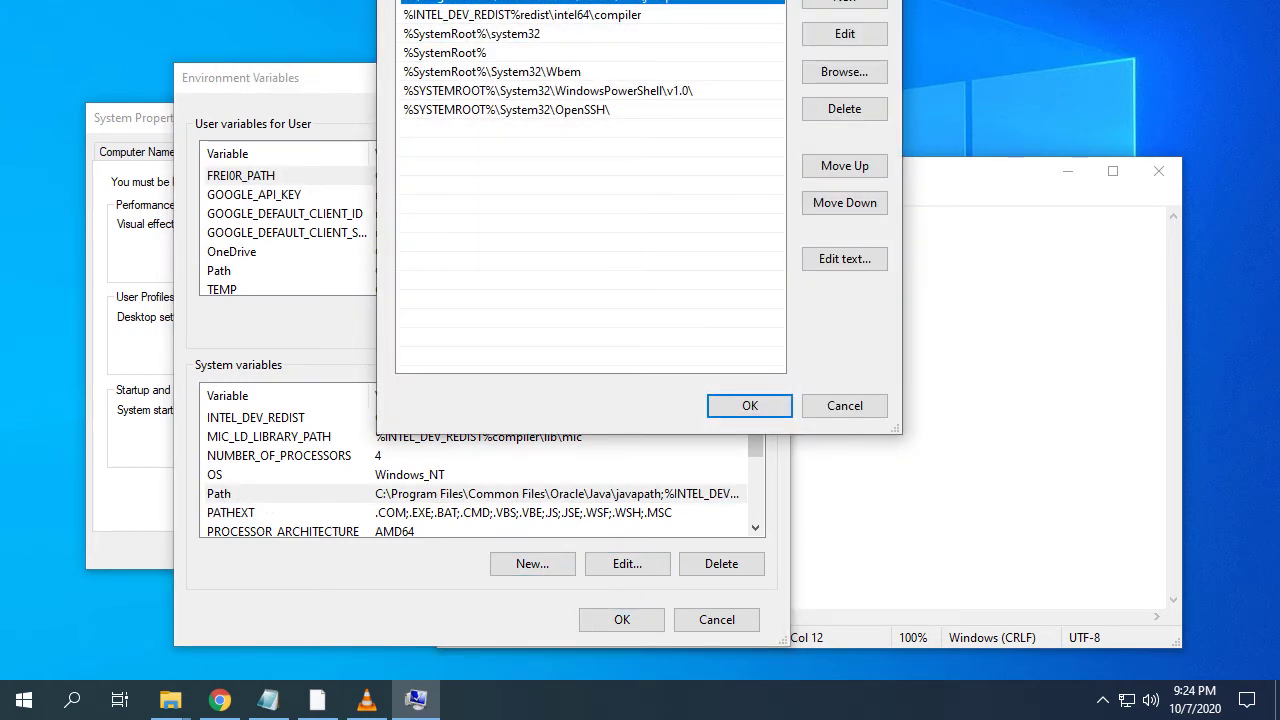
{"action": "left_click_drag", "start_coordinate": [400, 2], "coordinate": [363, 96]}
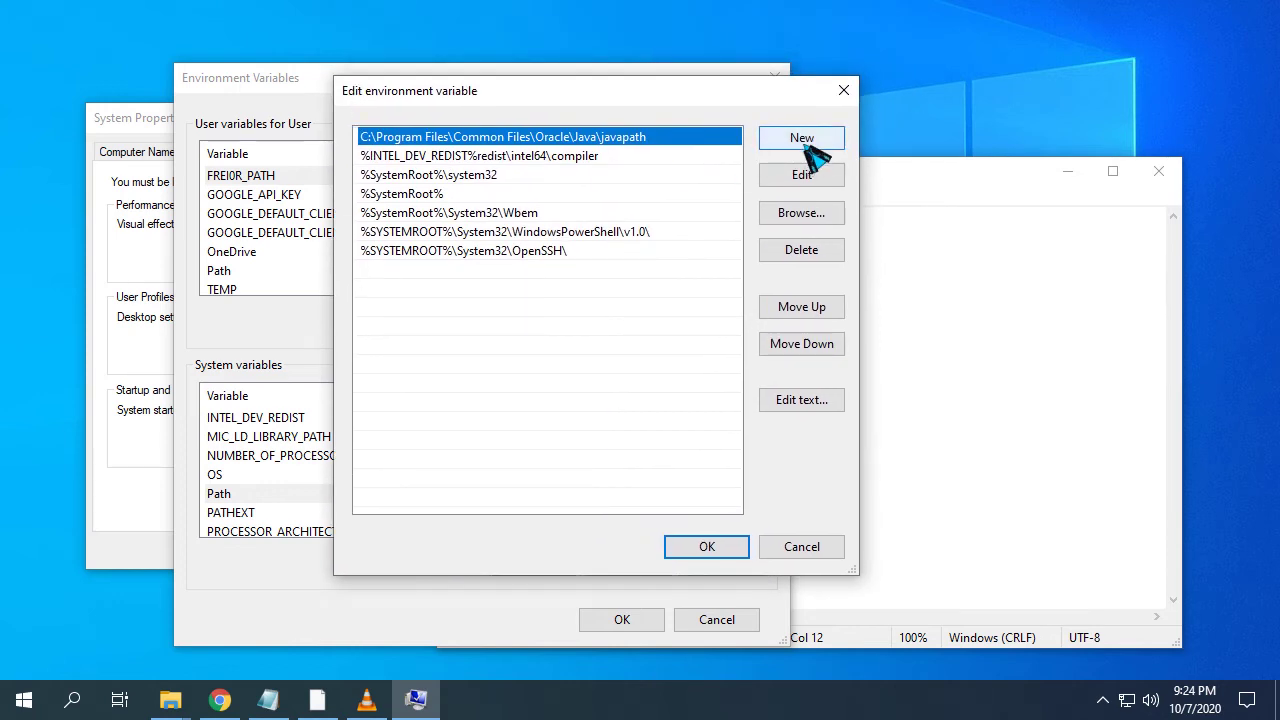
Add the bin folder path C:\Program Files\Java\jdk-15\bin, copied from File Explorer, as a new entry in the system Path variable
{"action": "left_click", "coordinate": [800, 144]}
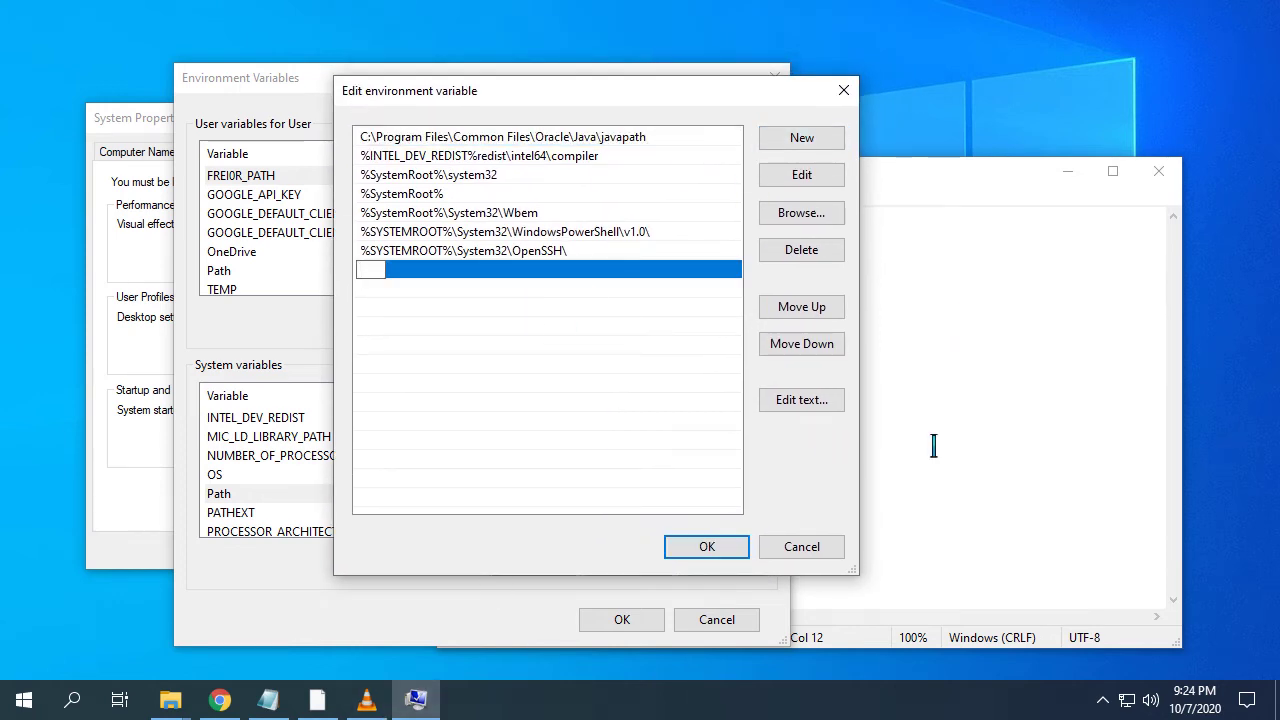
{"action": "left_click", "coordinate": [170, 701]}
{"action": "left_click", "coordinate": [306, 591]}
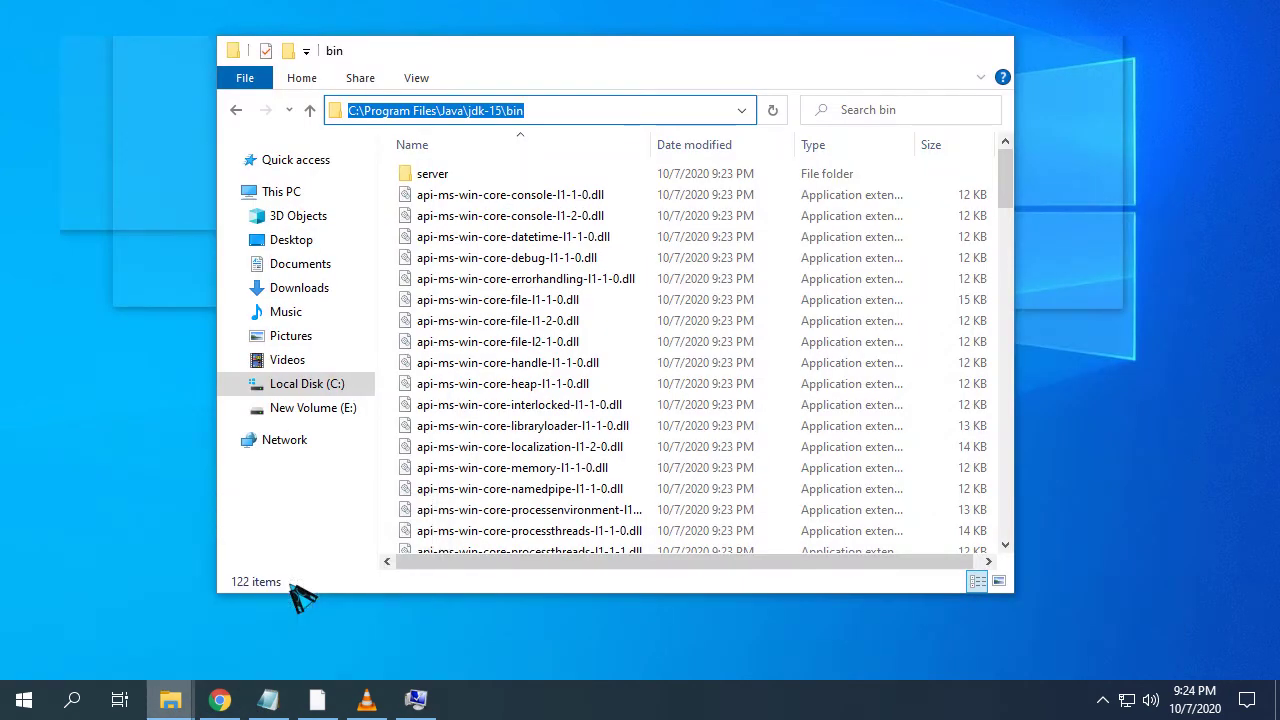
{"action": "left_click", "coordinate": [705, 112]}
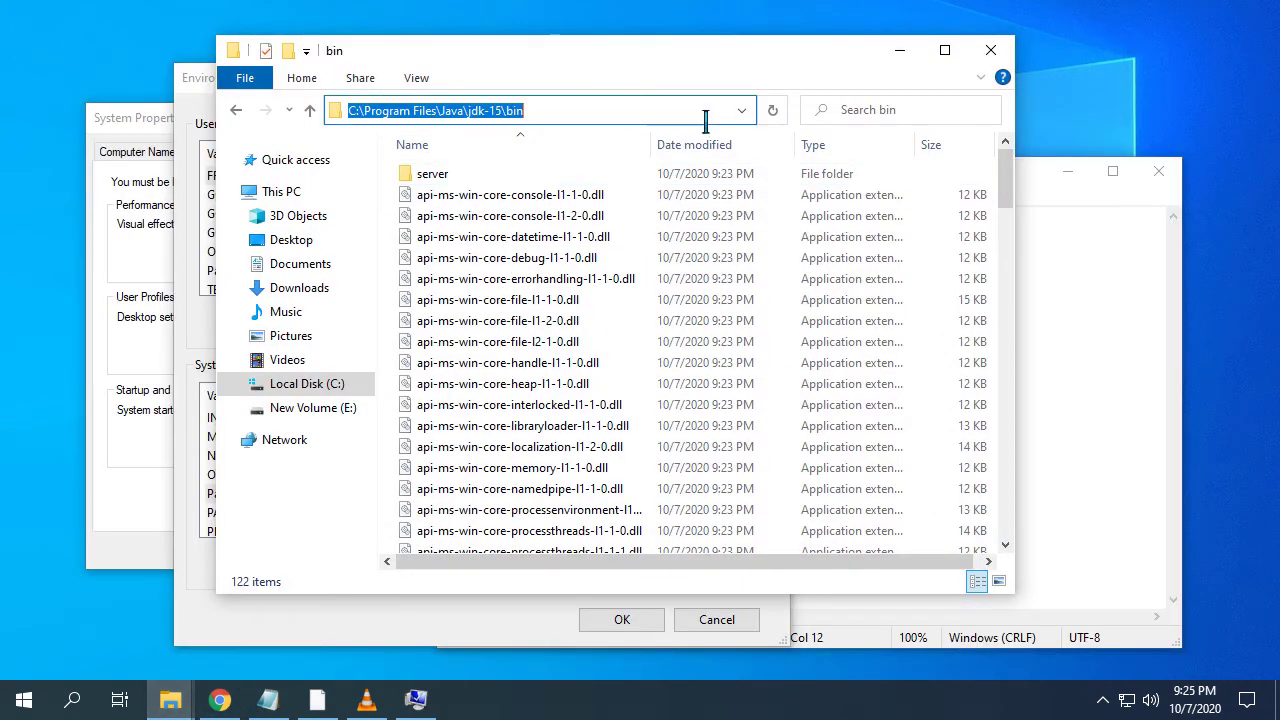
{"action": "right_click", "coordinate": [518, 125]}
{"action": "left_click", "coordinate": [545, 180]}
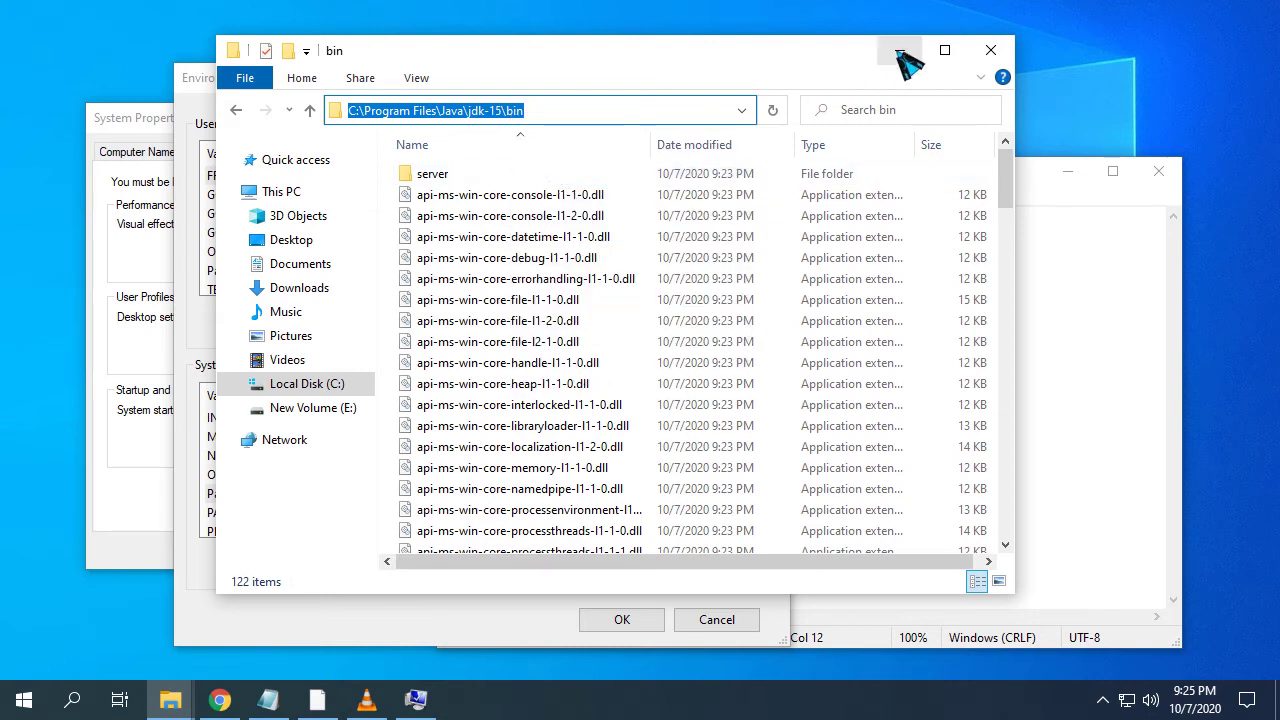
{"action": "left_click", "coordinate": [898, 52]}
{"action": "left_click", "coordinate": [815, 138]}
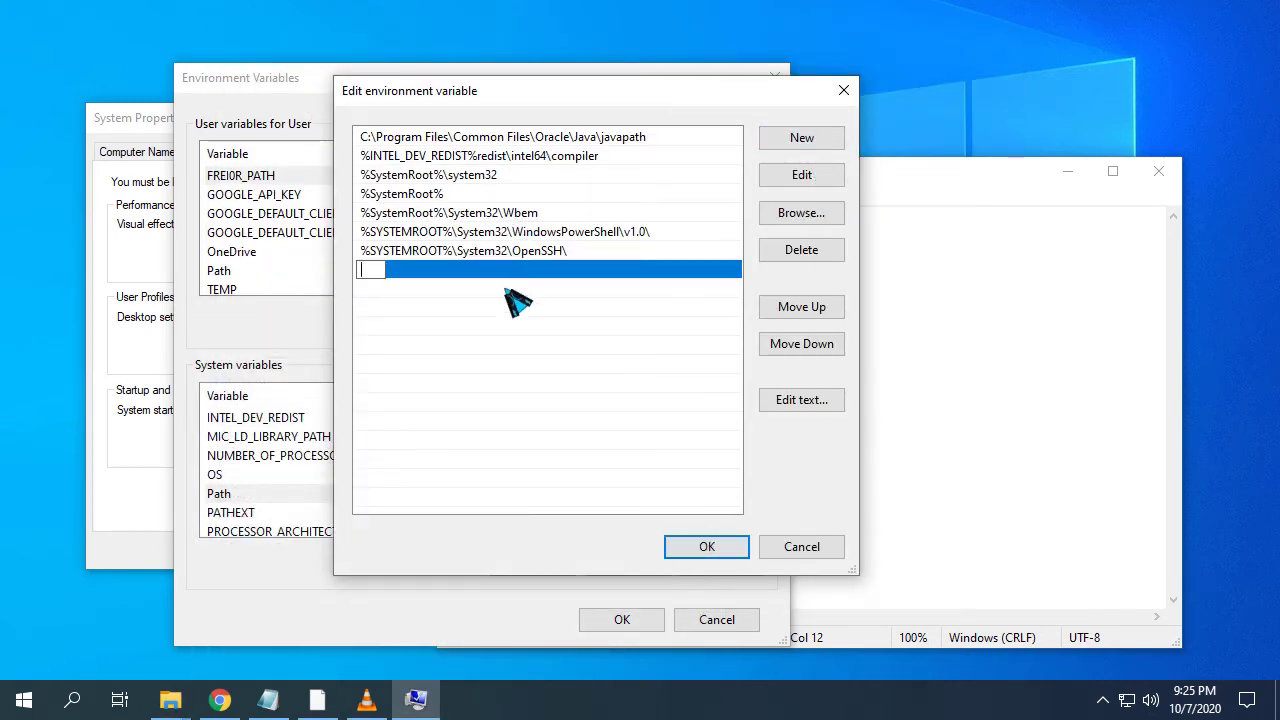
{"action": "key", "text": "ctrl+v"}
{"action": "left_click", "coordinate": [575, 390]}
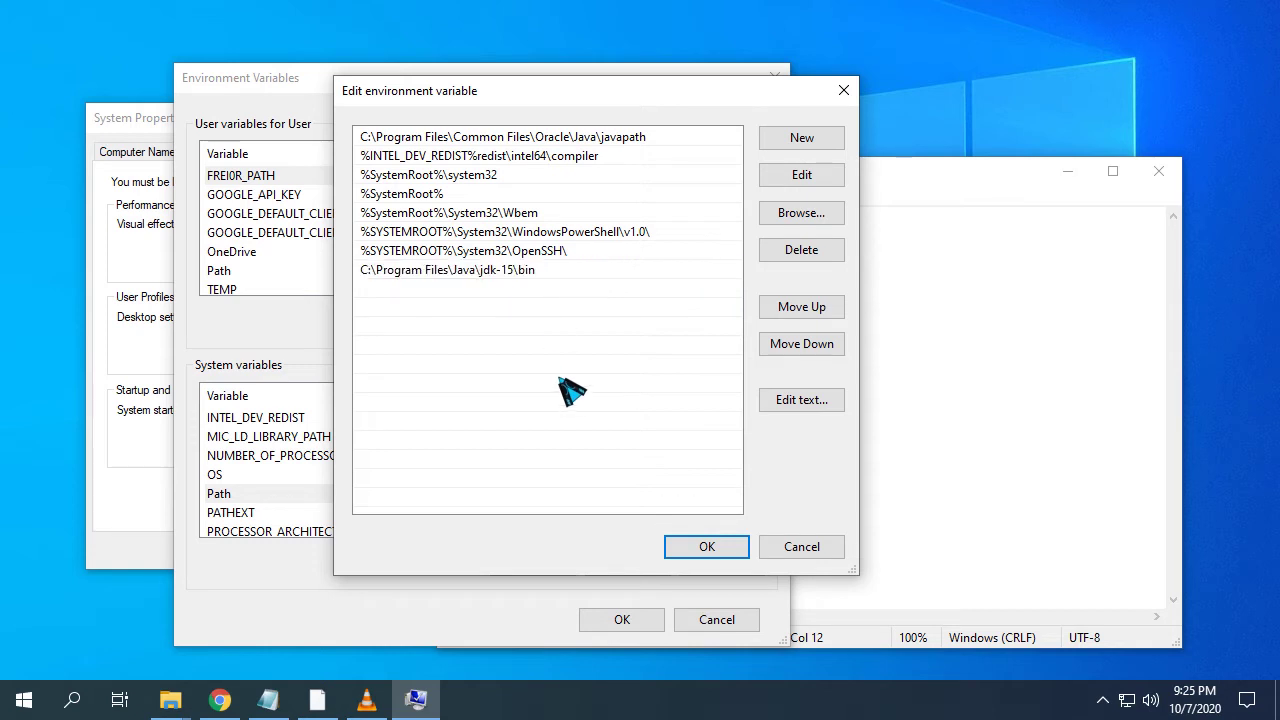
{"action": "left_click", "coordinate": [688, 553]}
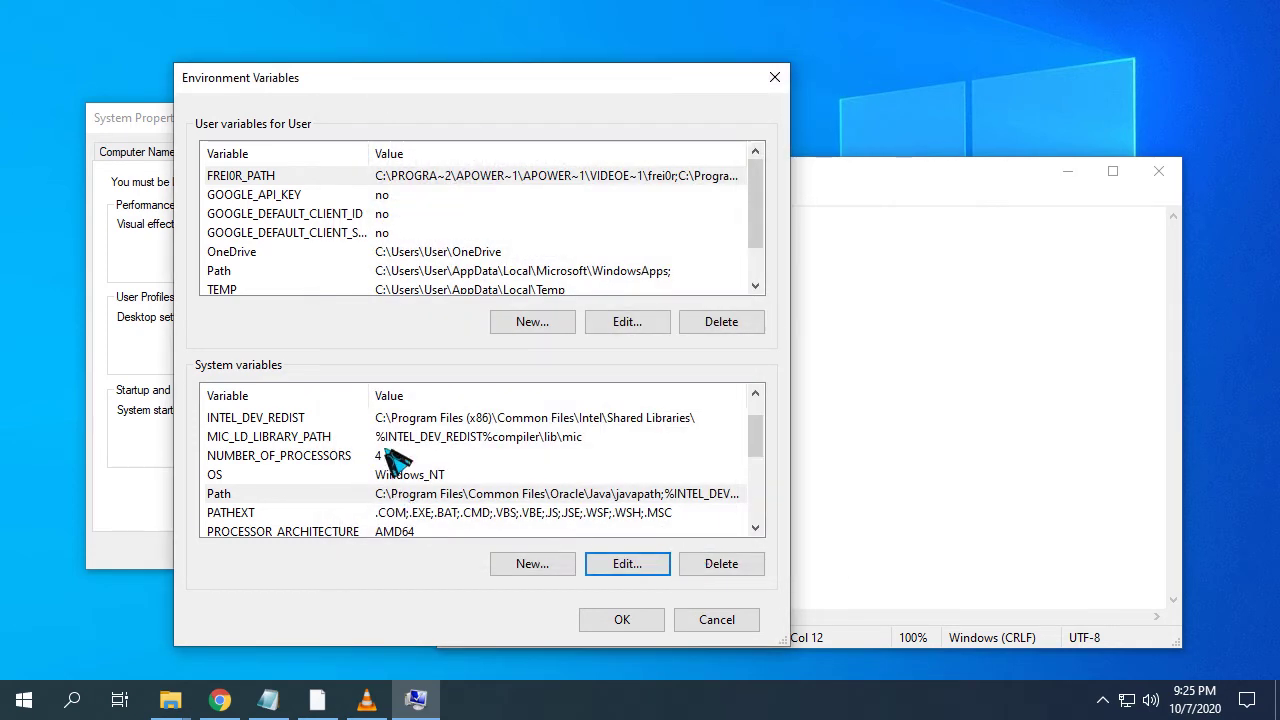
Start a new system variable and name it JAVA_HOME, copying the name from Notepad
{"action": "left_click", "coordinate": [530, 564]}
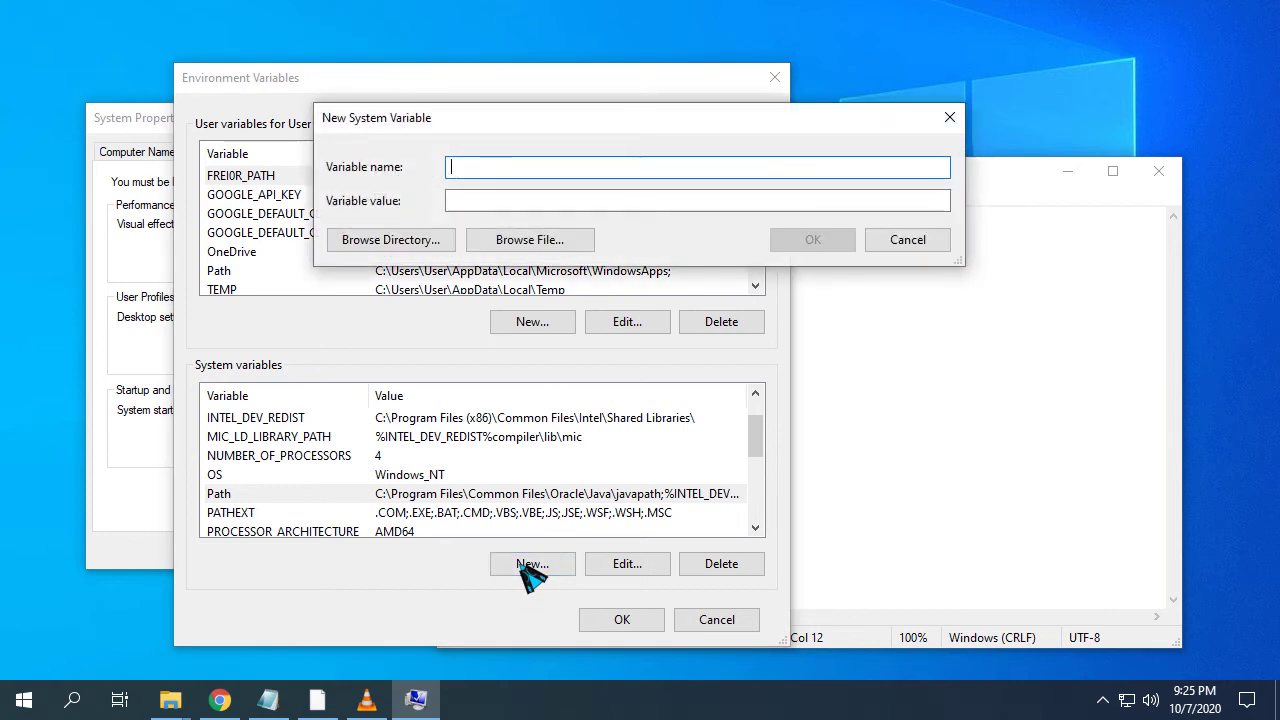
{"action": "left_click", "coordinate": [268, 700]}
{"action": "double_click", "coordinate": [574, 300]}
{"action": "right_click", "coordinate": [568, 292]}
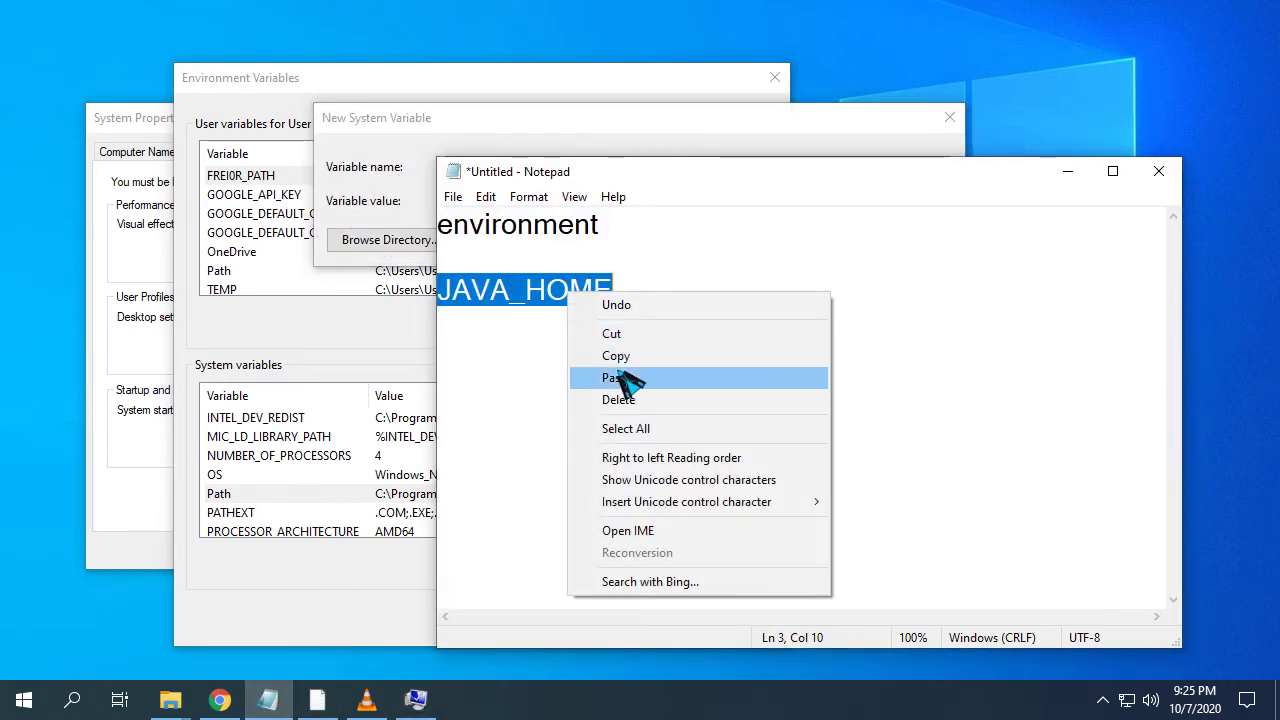
{"action": "left_click", "coordinate": [606, 361]}
{"action": "left_click", "coordinate": [385, 220]}
{"action": "right_click", "coordinate": [500, 167]}
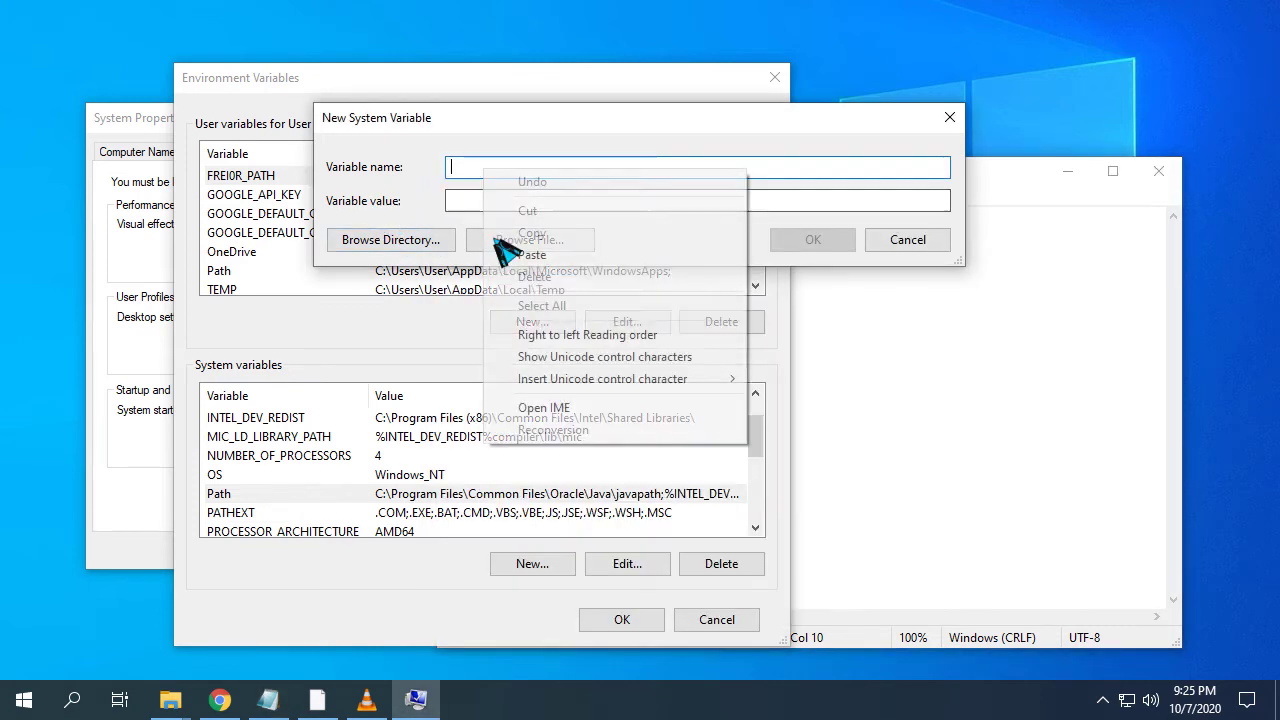
{"action": "left_click", "coordinate": [530, 254]}
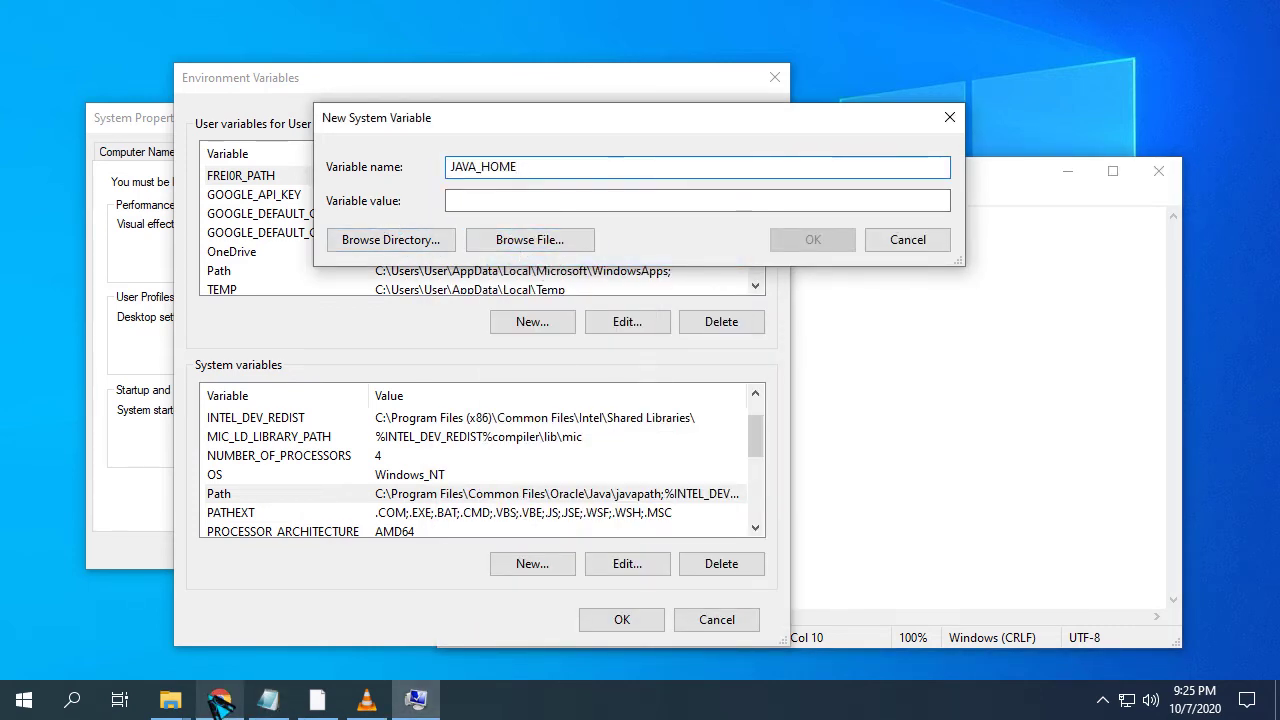
In File Explorer, go up to the jdk-15 folder, copy its full path C:\Program Files\Java\jdk-15, and minimize the window
{"action": "left_click", "coordinate": [170, 700]}
{"action": "left_click", "coordinate": [328, 588]}
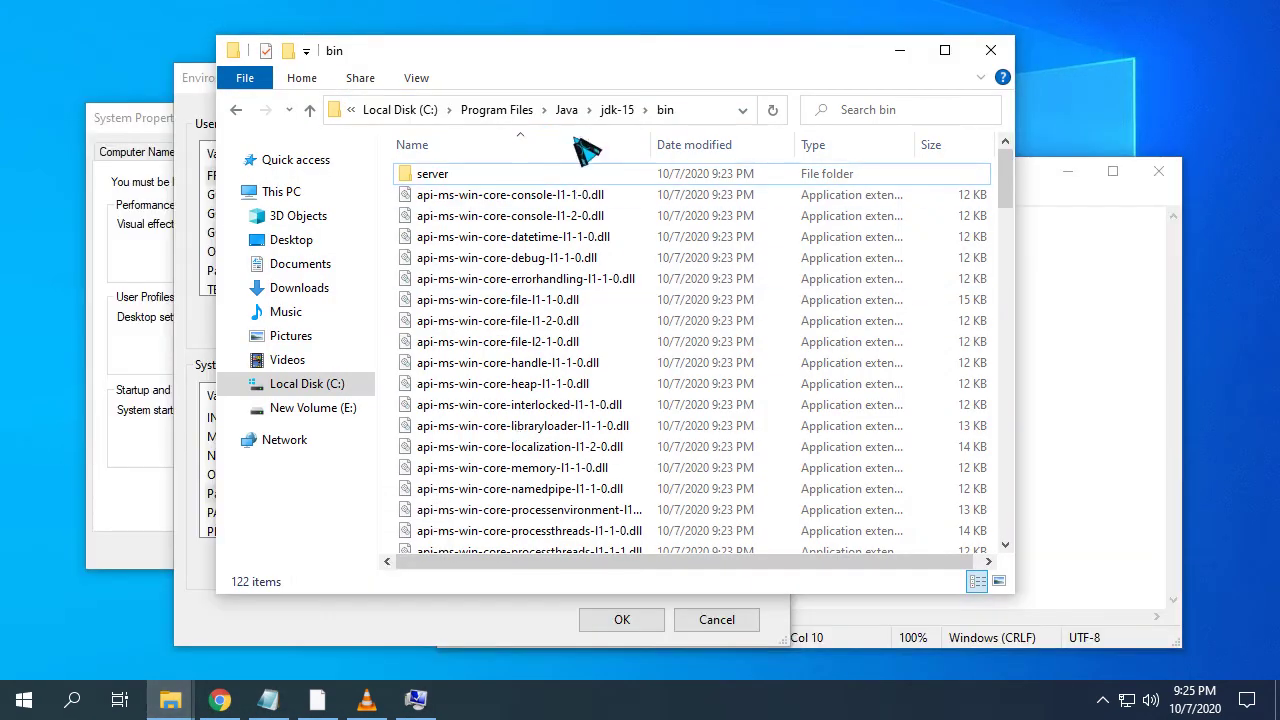
{"action": "left_click", "coordinate": [618, 112]}
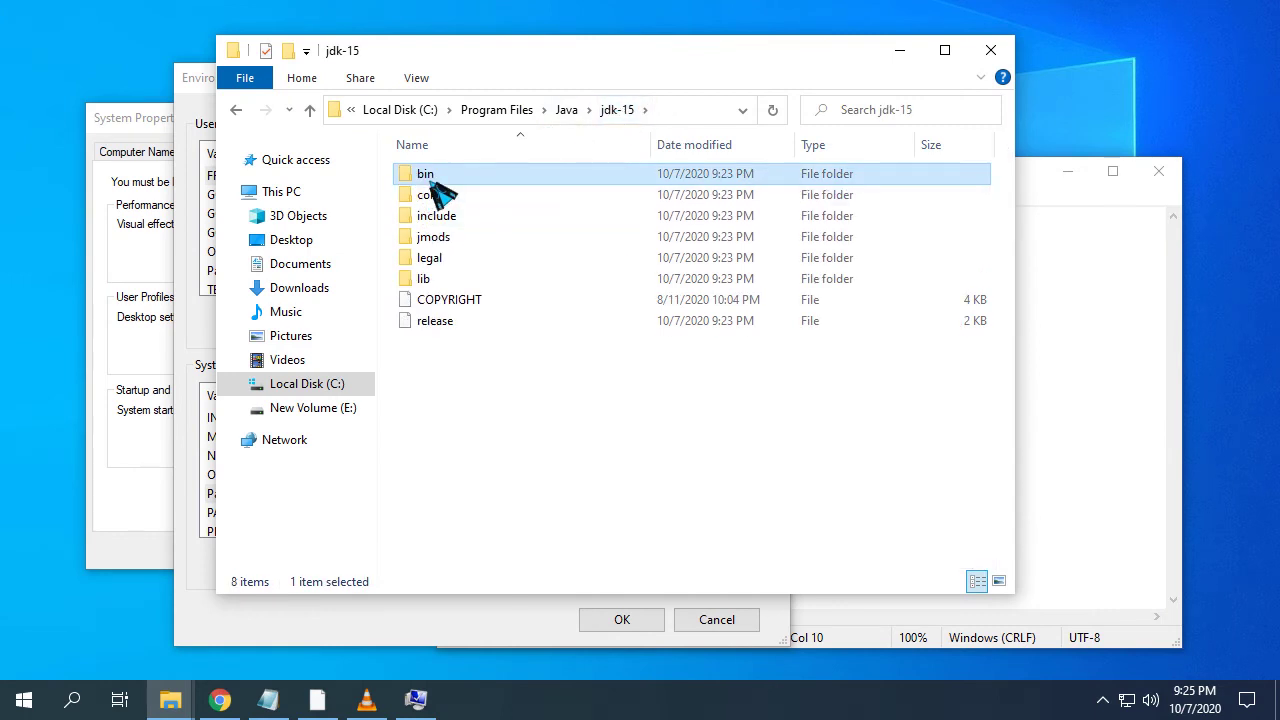
{"action": "left_click", "coordinate": [697, 112]}
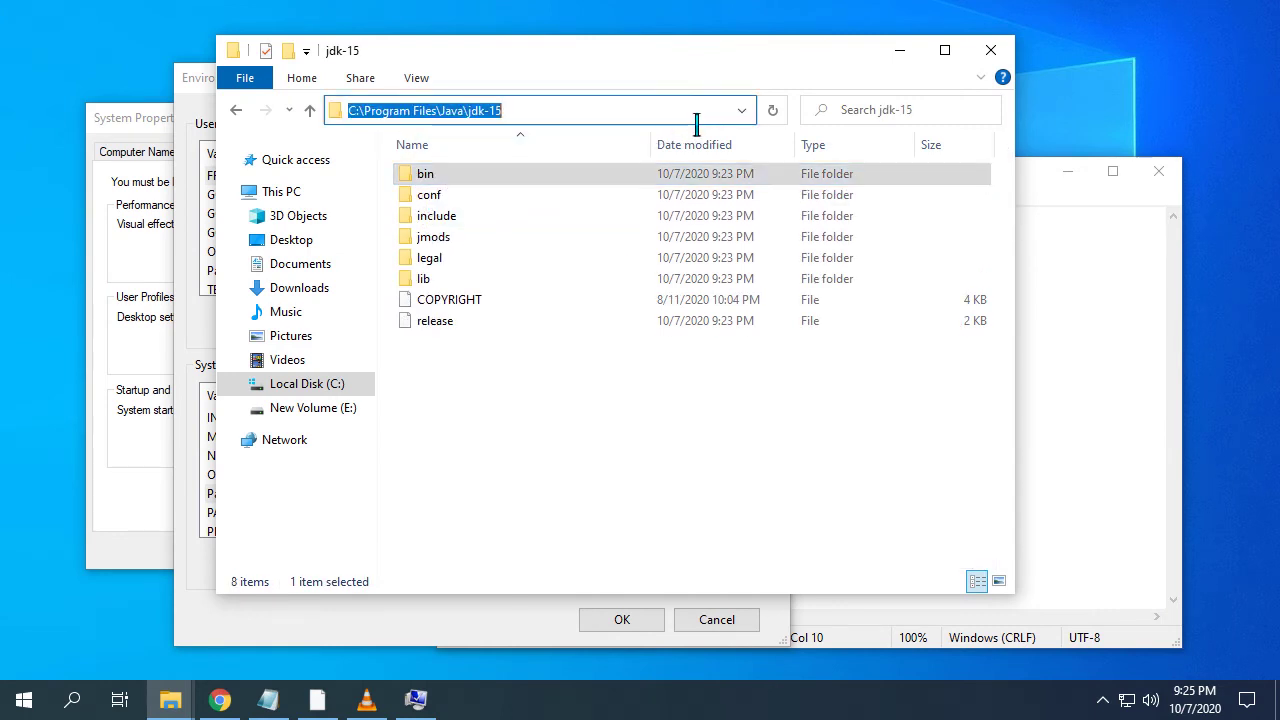
{"action": "right_click", "coordinate": [481, 117]}
{"action": "left_click", "coordinate": [524, 175]}
{"action": "left_click", "coordinate": [899, 50]}
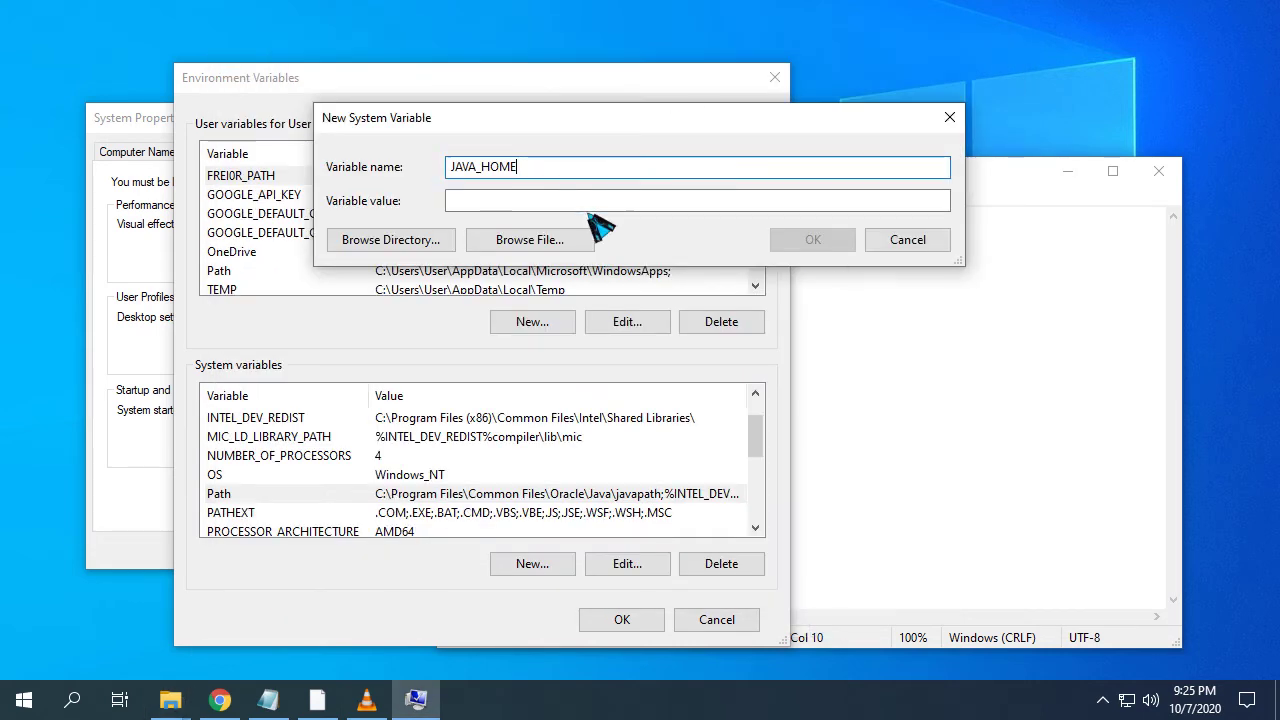
Set the JAVA_HOME value to C:\Program Files\Java\jdk-15 and confirm the variable and all open environment settings windows
{"action": "left_click", "coordinate": [500, 203]}
{"action": "key", "text": "ctrl+v"}
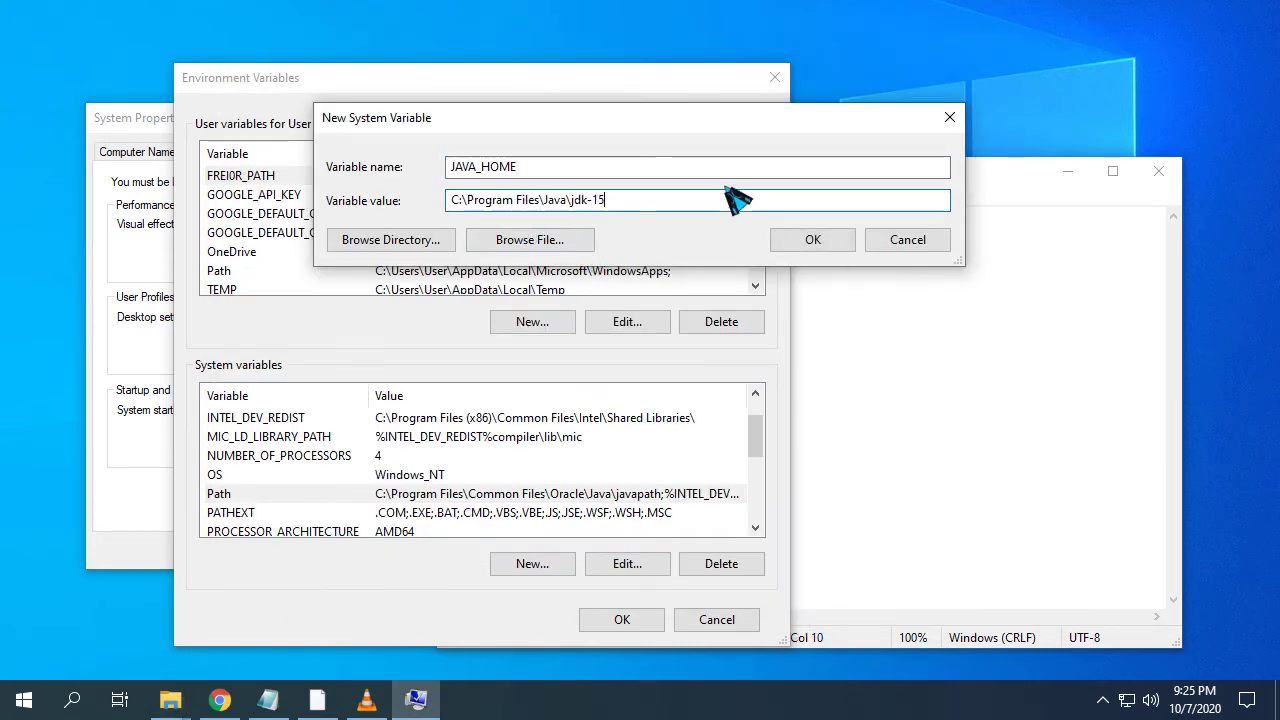
{"action": "left_click", "coordinate": [820, 241]}
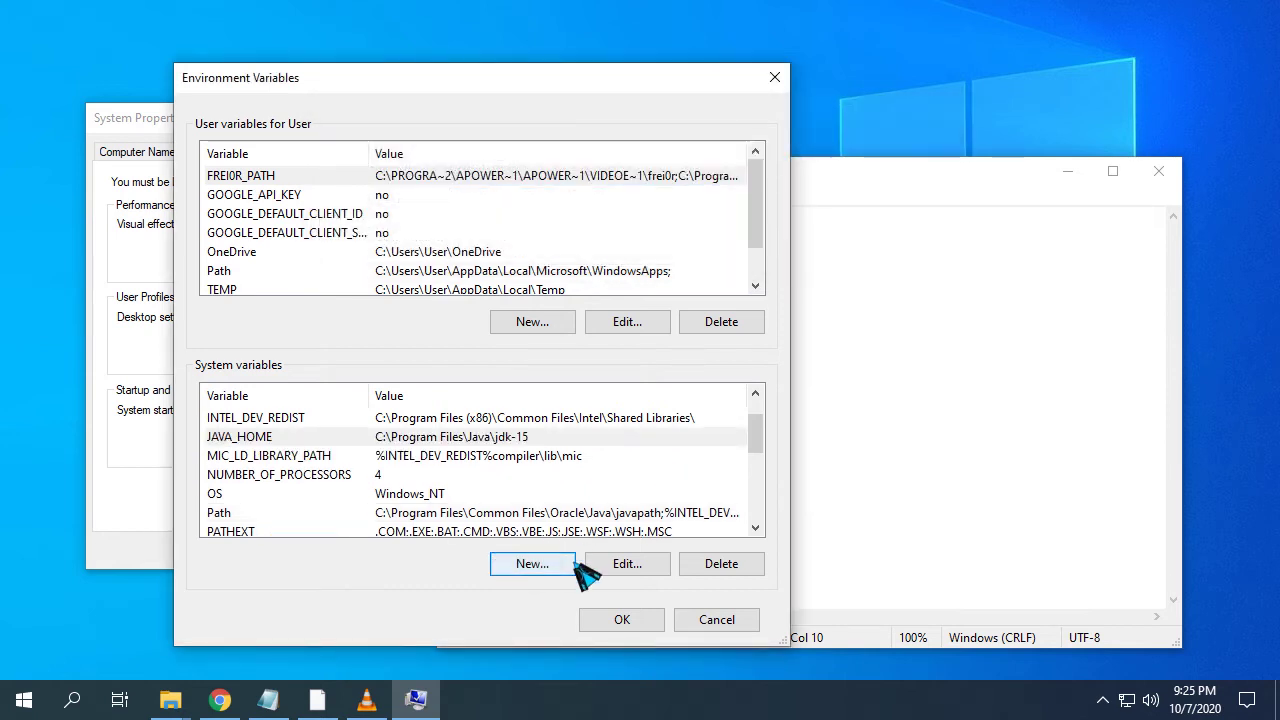
{"action": "left_click", "coordinate": [621, 622]}
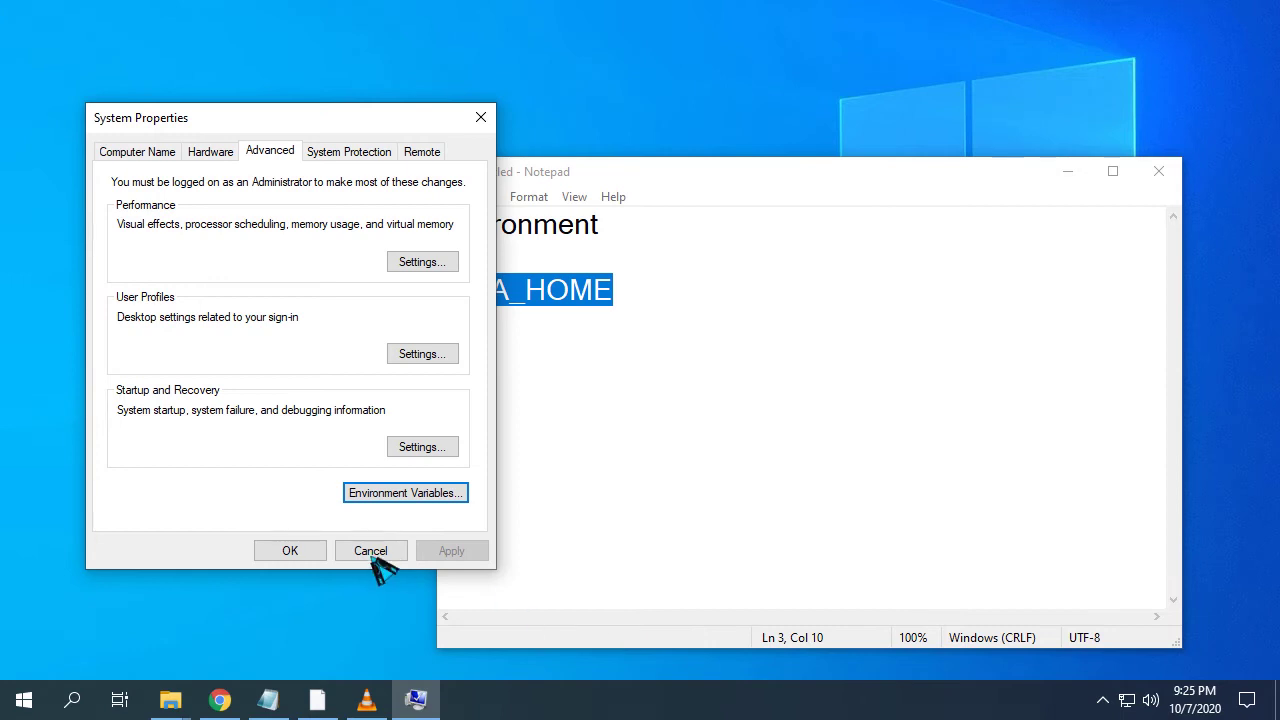
{"action": "left_click", "coordinate": [292, 551]}
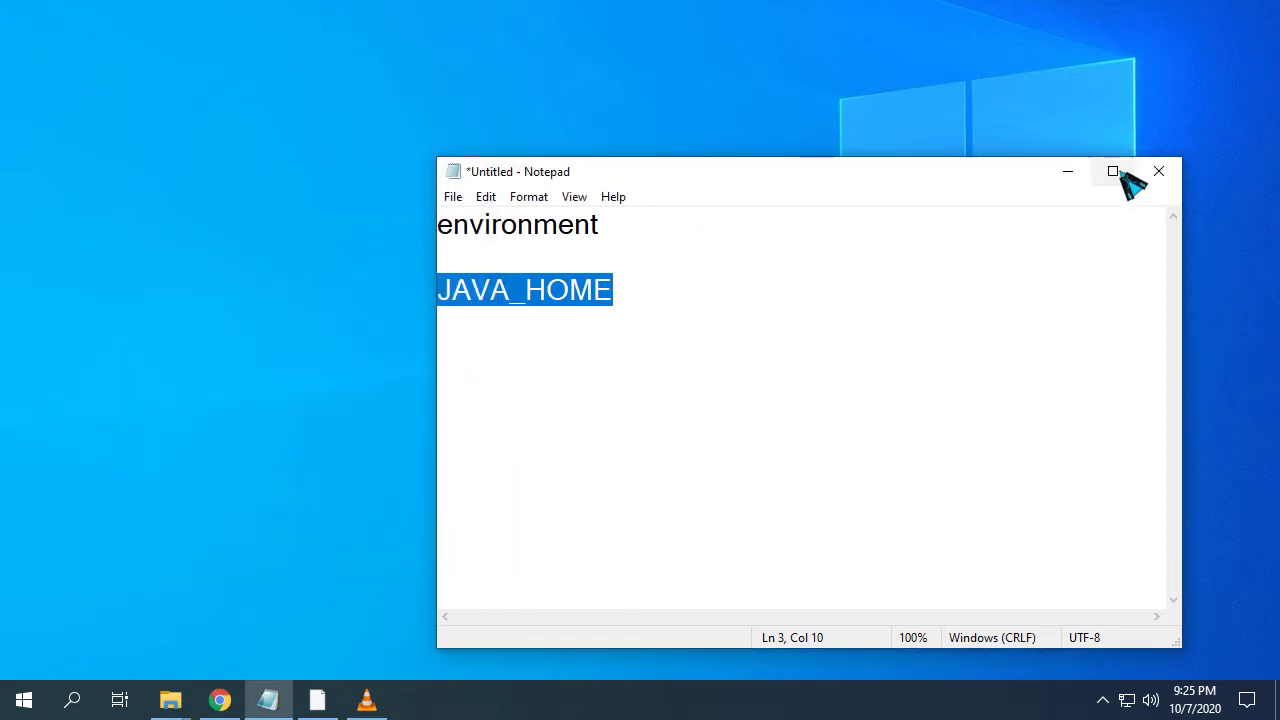
Minimize Notepad, launch the Android Studio installer from the desktop, and move the setup window fully into view
{"action": "left_click", "coordinate": [1067, 174]}
{"action": "left_click", "coordinate": [580, 430]}
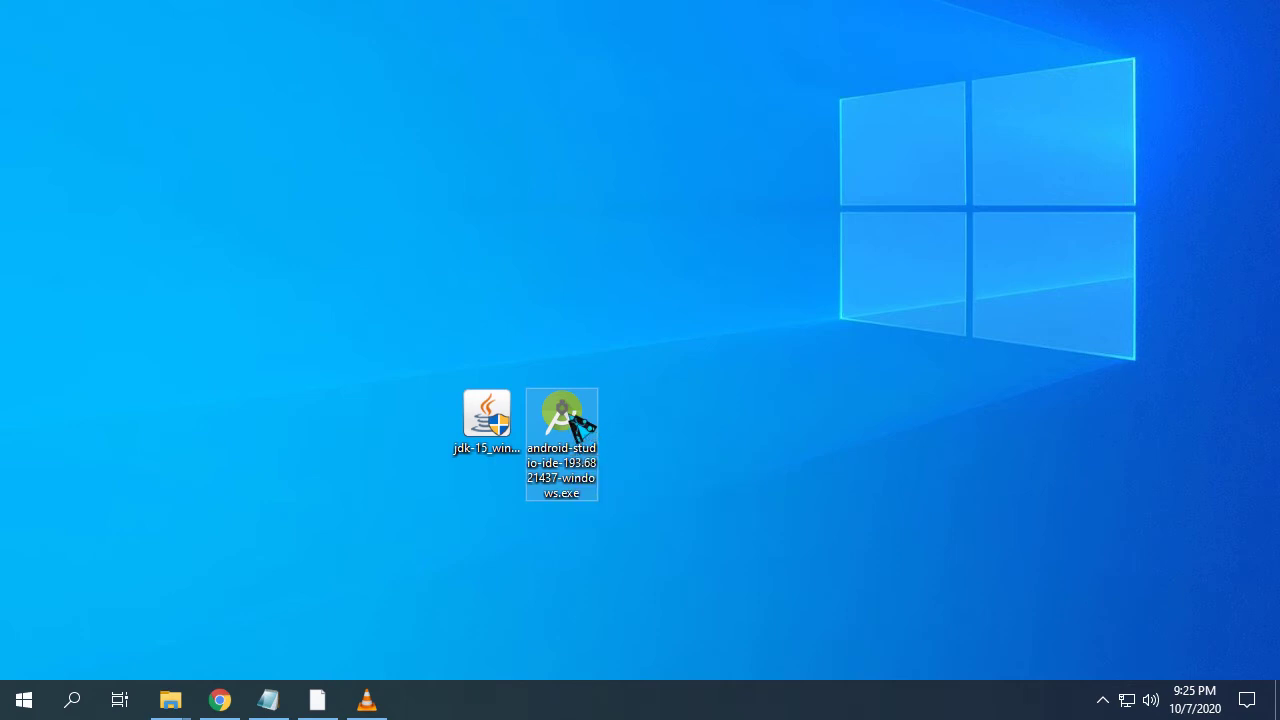
{"action": "double_click", "coordinate": [575, 416]}
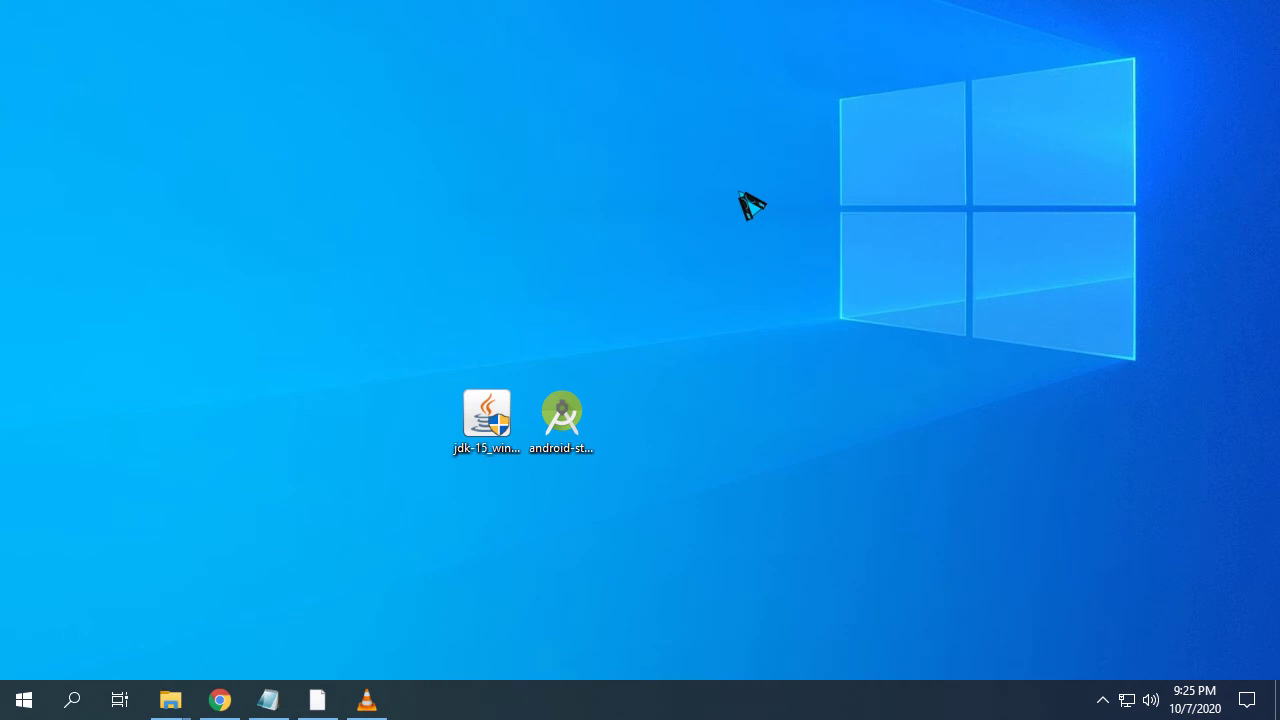
{"action": "right_click", "coordinate": [934, 4]}
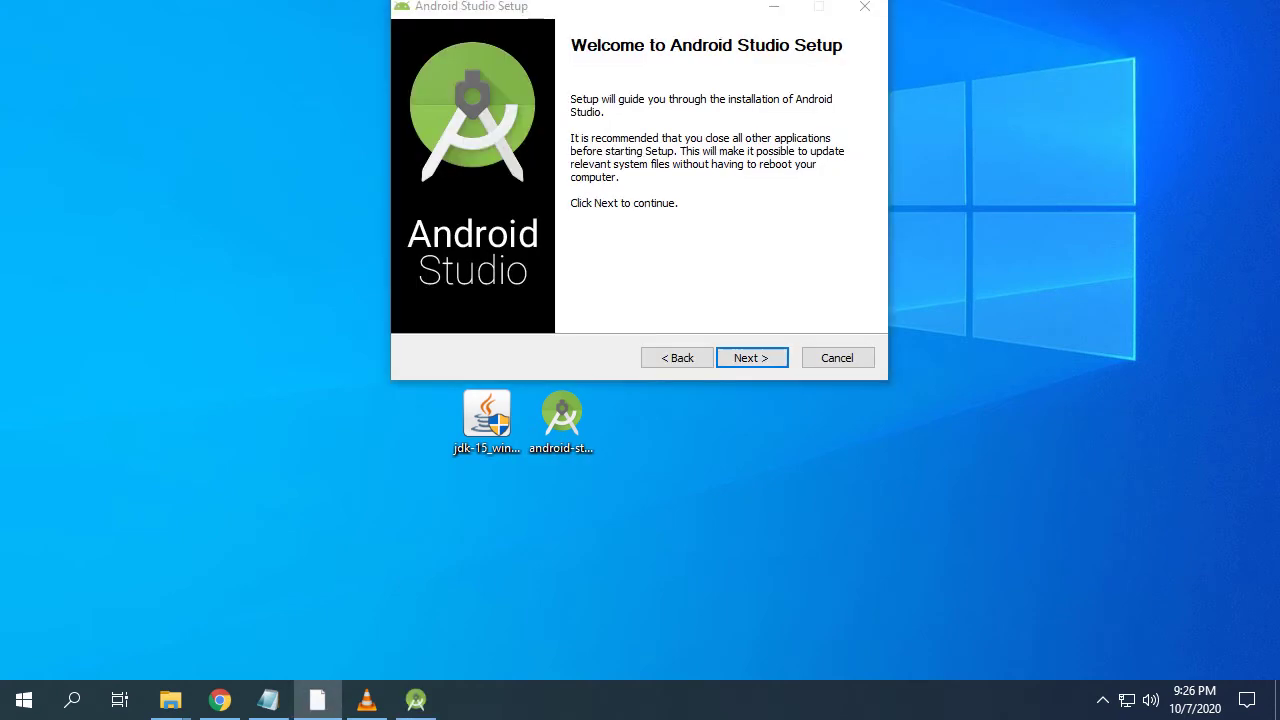
{"action": "left_click_drag", "start_coordinate": [614, 23], "coordinate": [627, 188]}
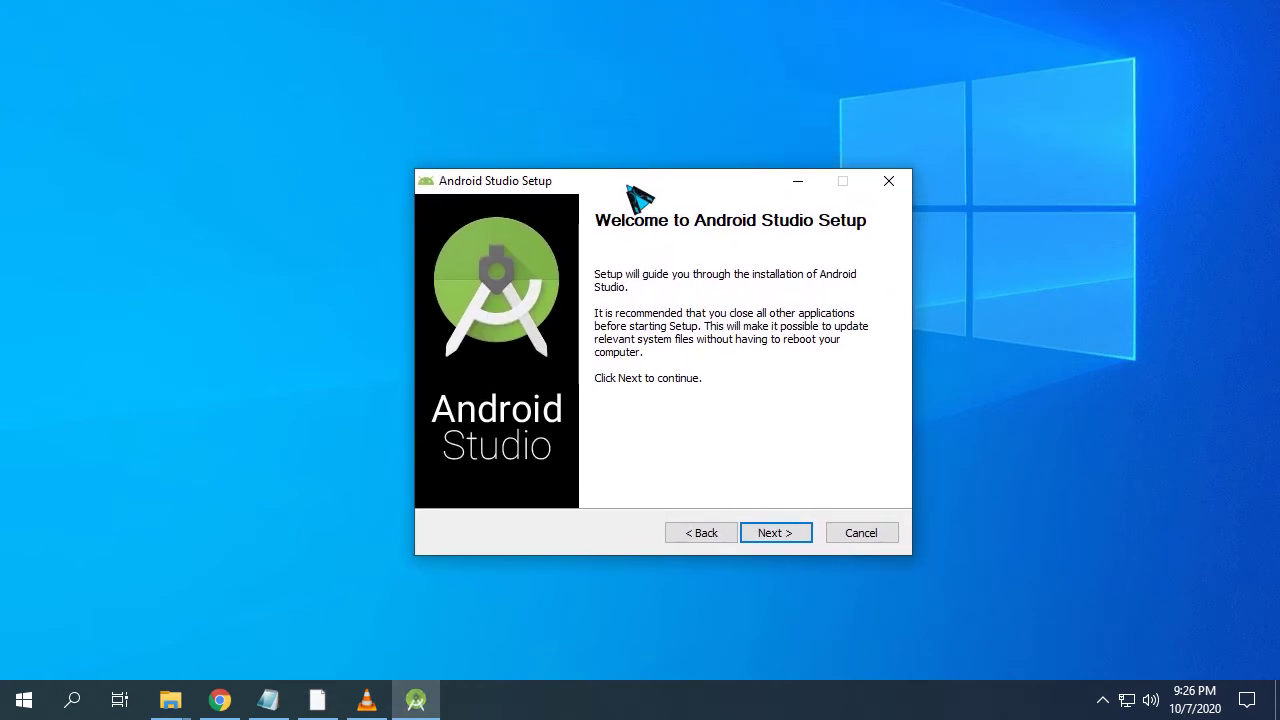
Proceed past the setup welcome page and keep both Android Studio and Android Virtual Device as components to install
{"action": "left_click", "coordinate": [775, 533]}
{"action": "left_click", "coordinate": [641, 362]}
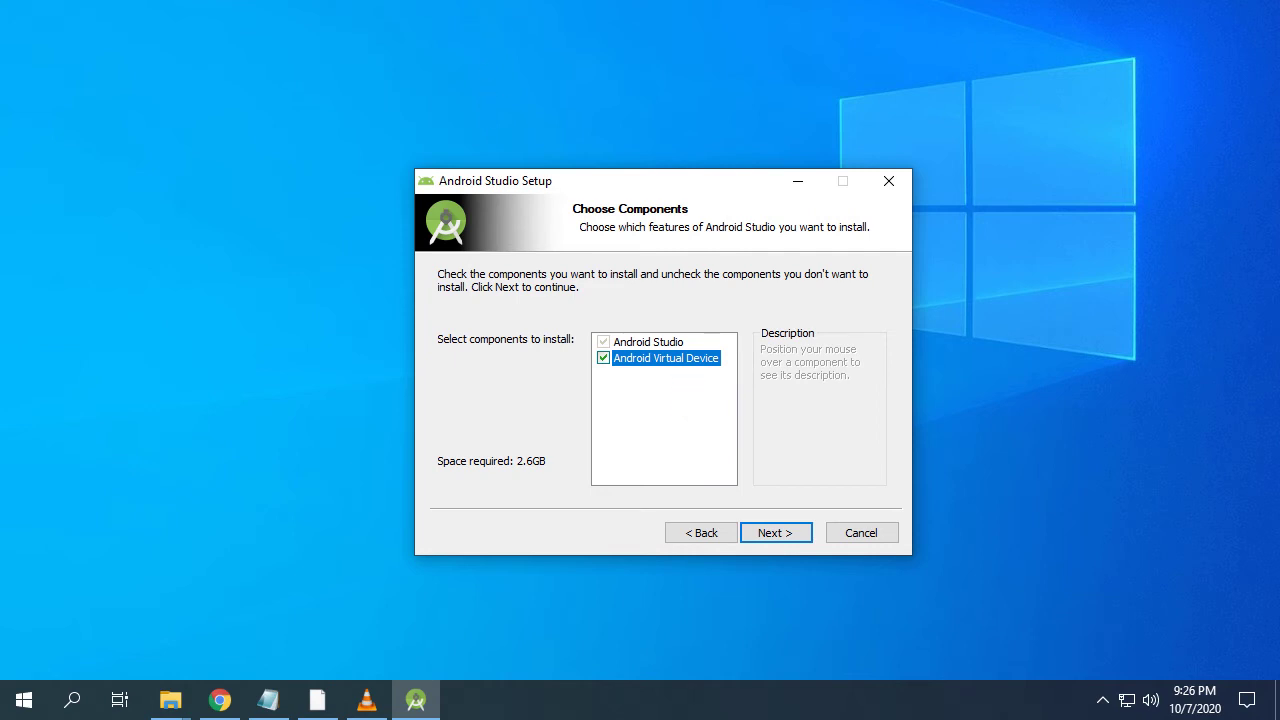
{"action": "left_click", "coordinate": [652, 342]}
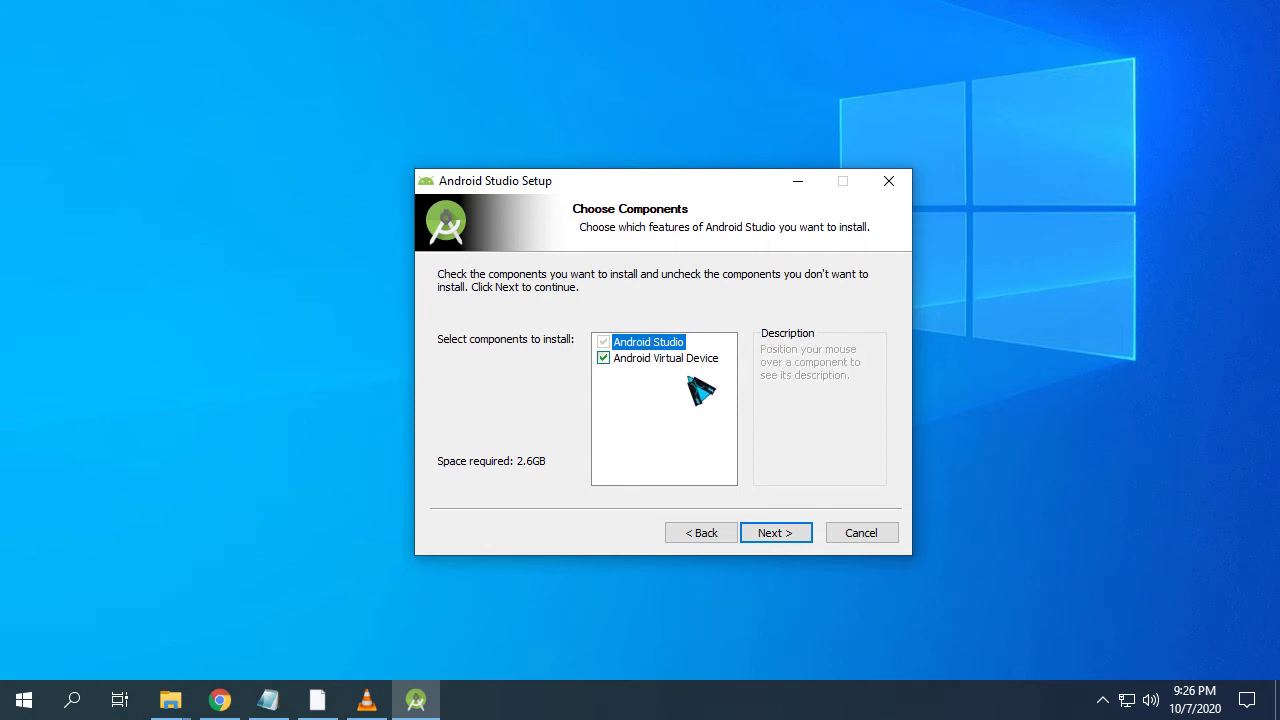
{"action": "left_click", "coordinate": [793, 532]}
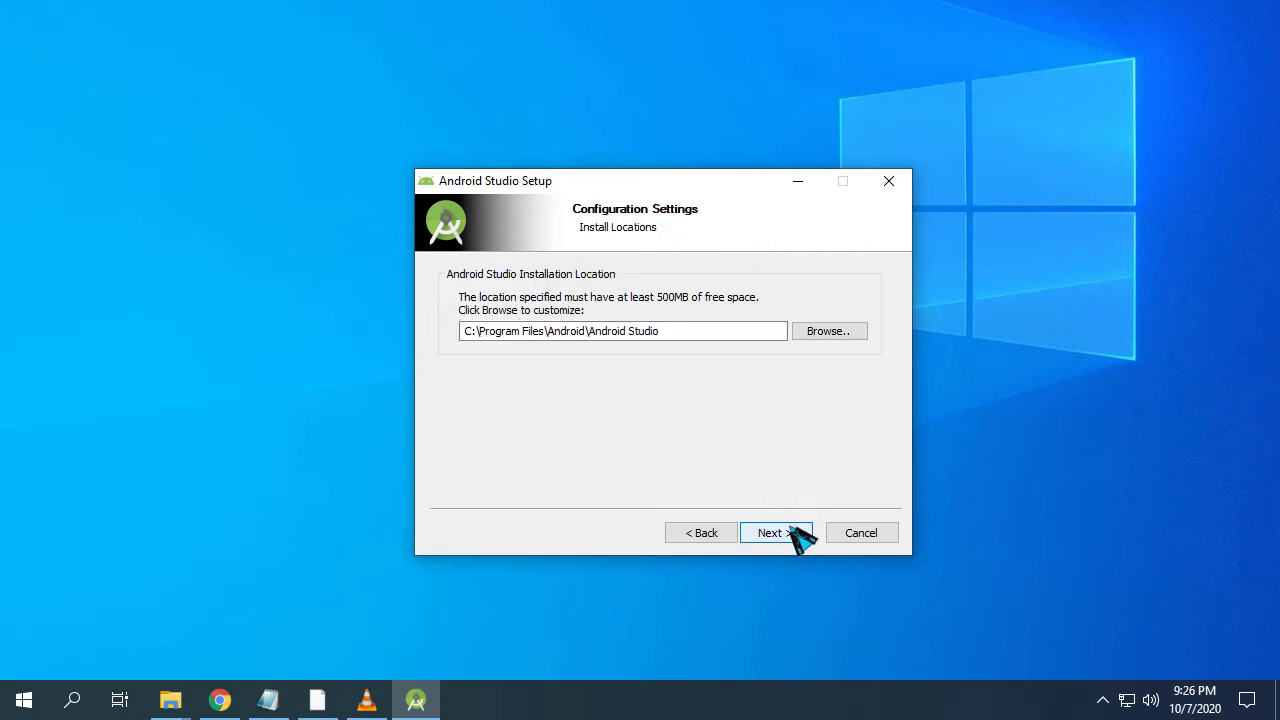
Accept the install location C:\Program Files\Android\Android Studio and the Android Studio Start Menu folder, and start the installation
{"action": "left_click", "coordinate": [754, 334]}
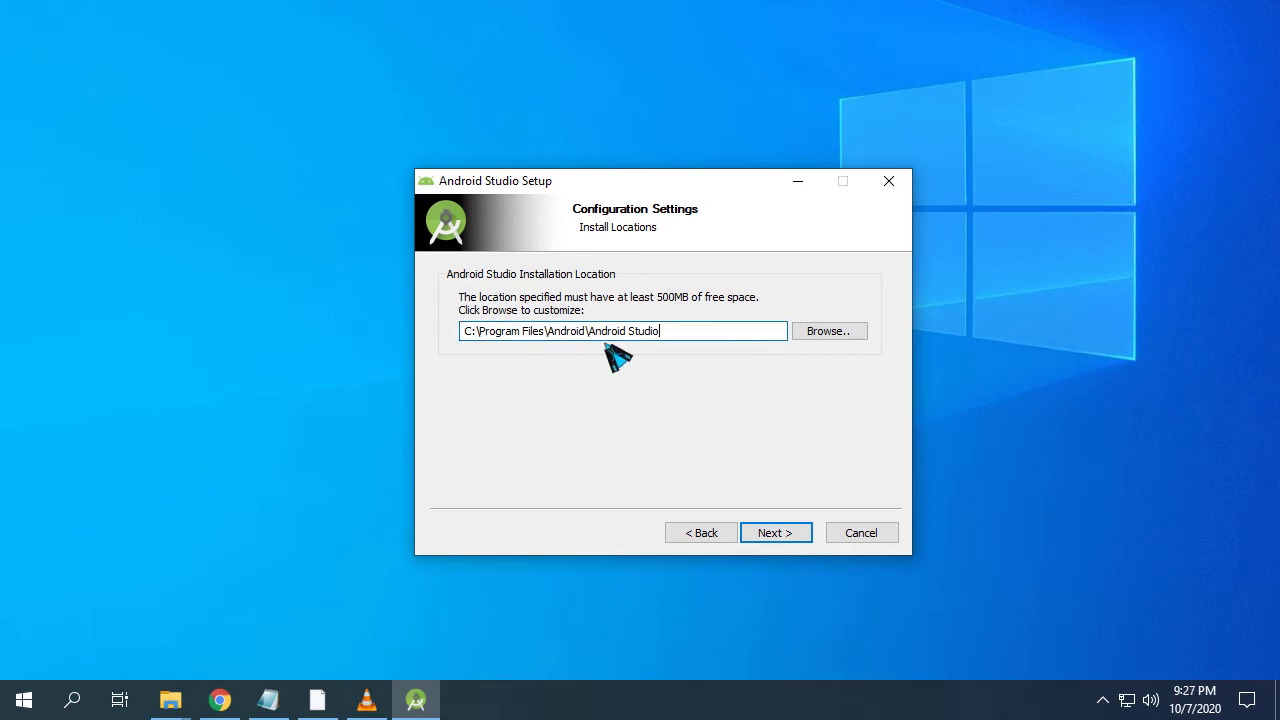
{"action": "left_click", "coordinate": [777, 541]}
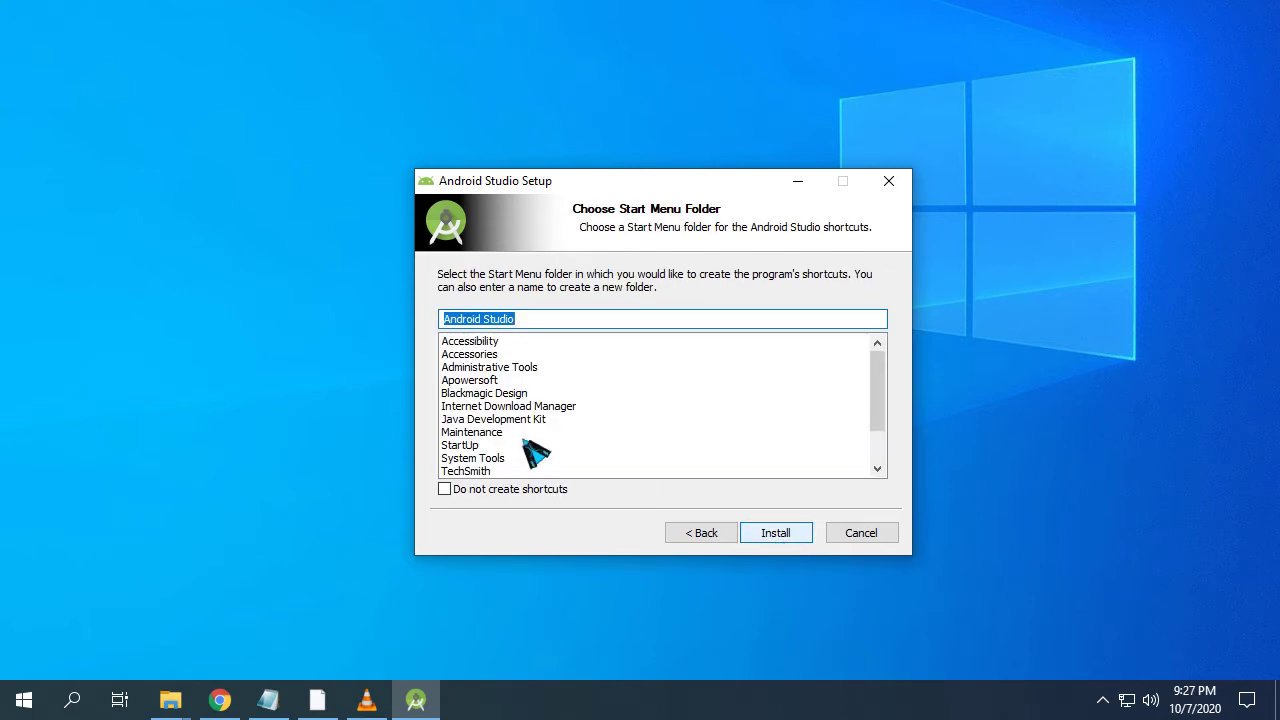
{"action": "scroll", "coordinate": [545, 470], "scroll_direction": "down", "scroll_amount": 1}
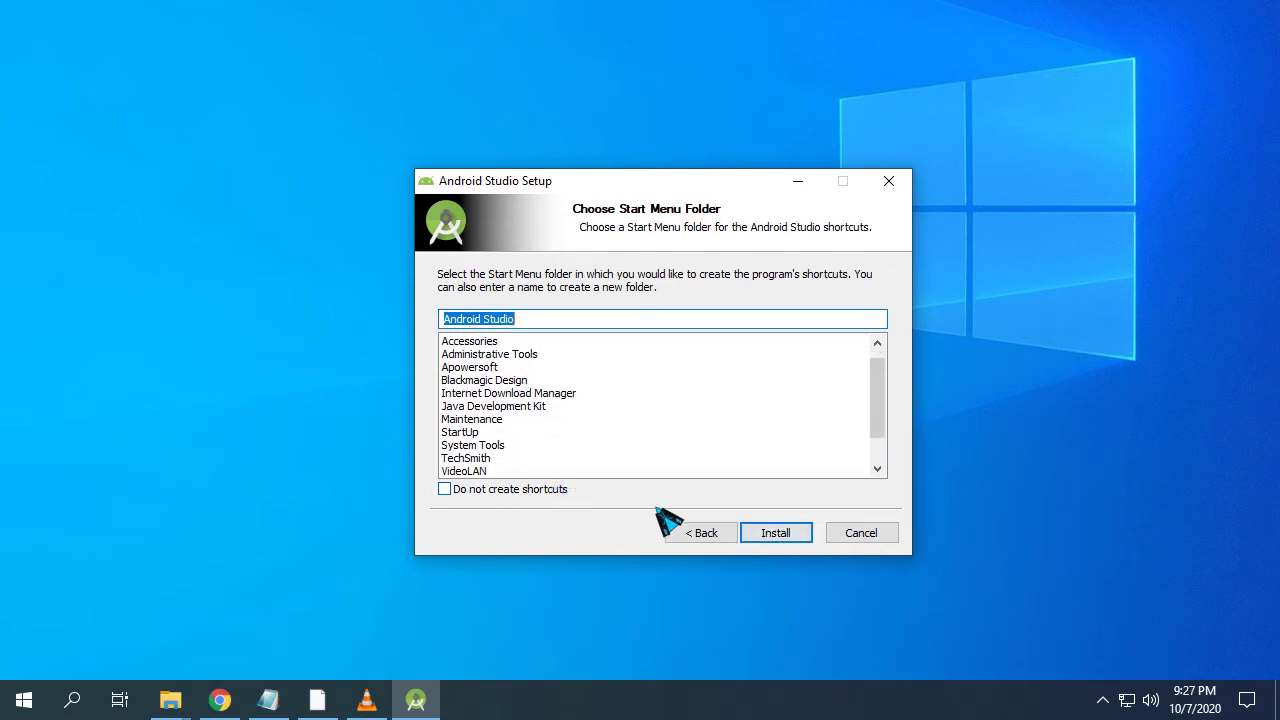
{"action": "left_click", "coordinate": [776, 532]}
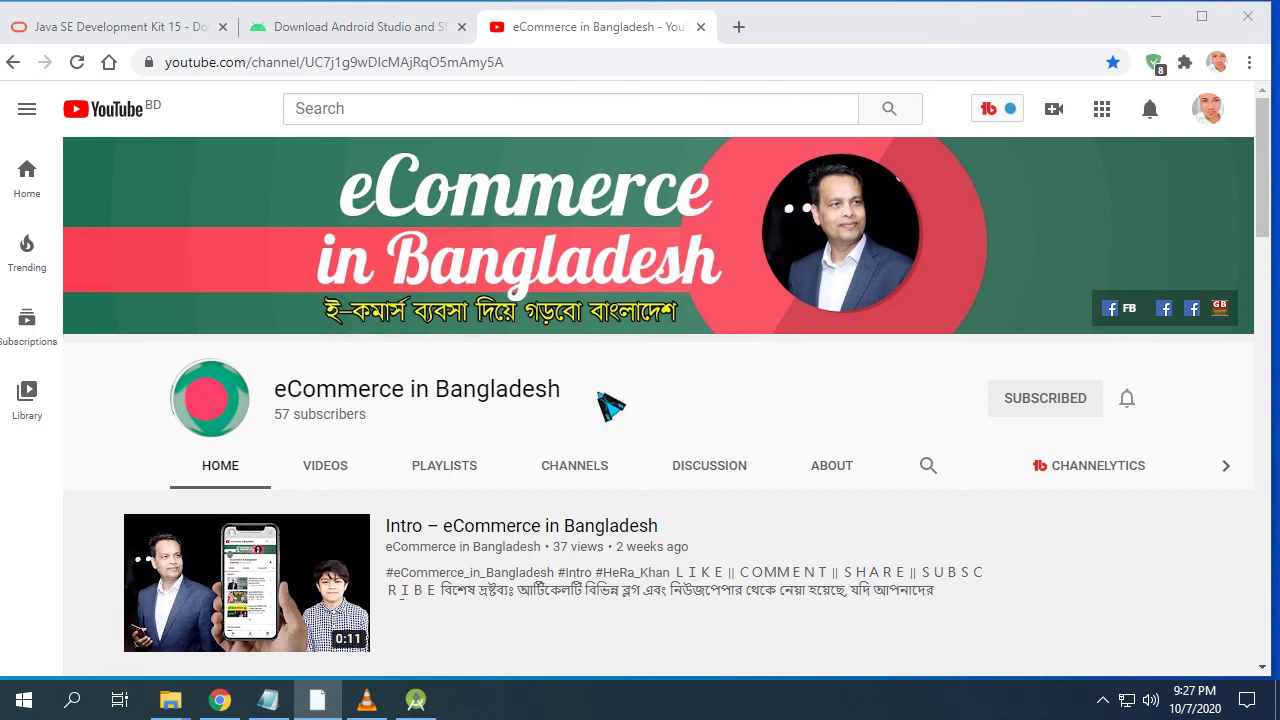
{"action": "scroll", "coordinate": [605, 402], "scroll_direction": "down", "scroll_amount": 4}
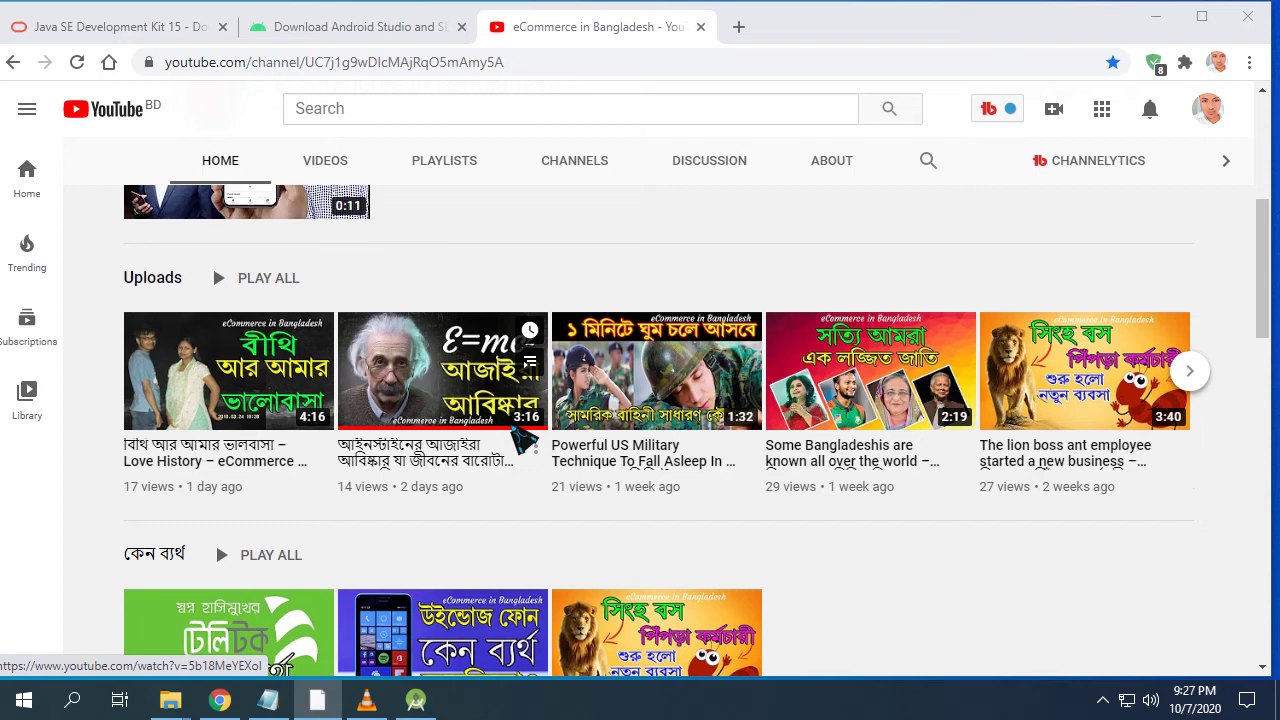
{"action": "scroll", "coordinate": [560, 465], "scroll_direction": "down", "scroll_amount": 4}
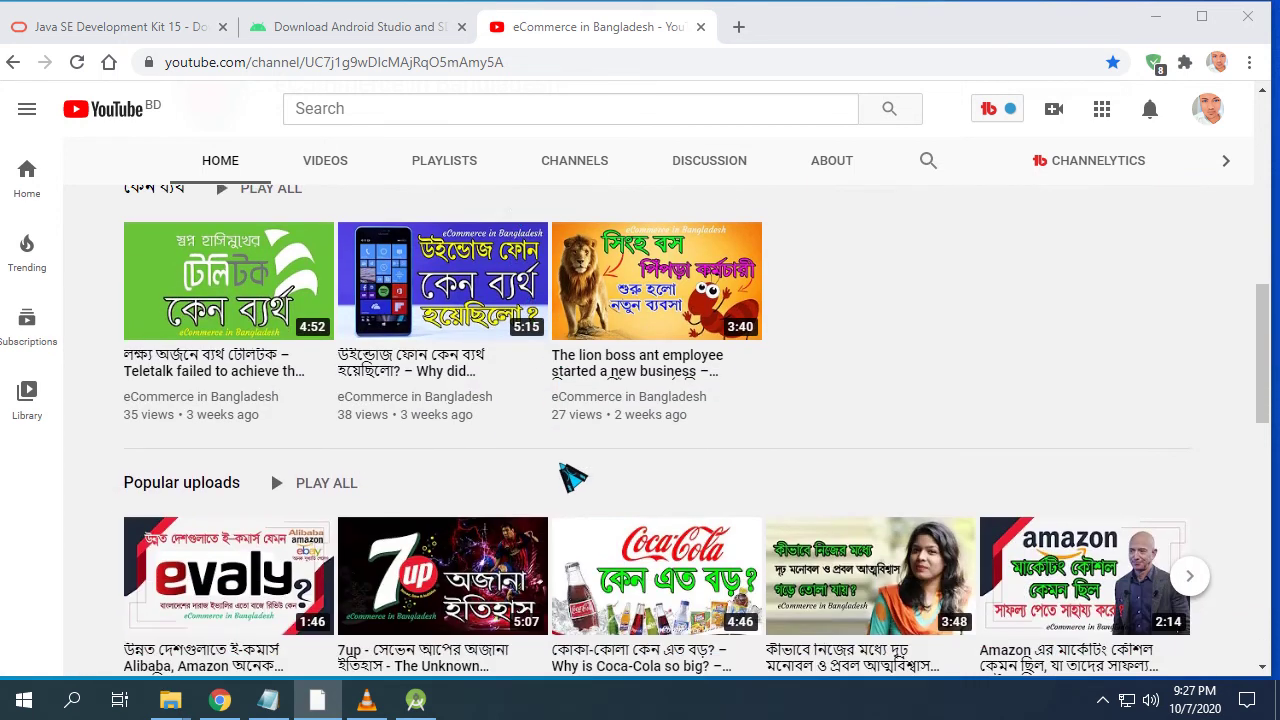
{"action": "scroll", "coordinate": [563, 467], "scroll_direction": "down", "scroll_amount": 6}
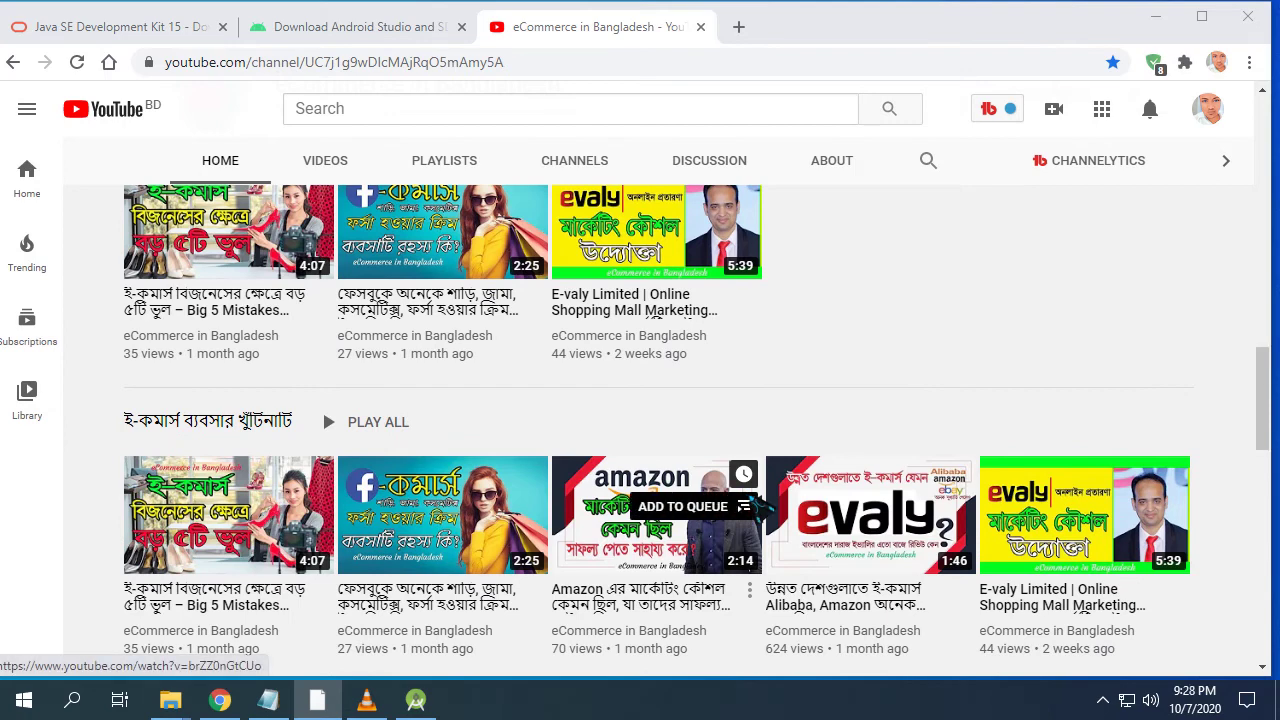
{"action": "scroll", "coordinate": [951, 423], "scroll_direction": "up", "scroll_amount": 5}
{"action": "scroll", "coordinate": [951, 423], "scroll_direction": "up", "scroll_amount": 10}
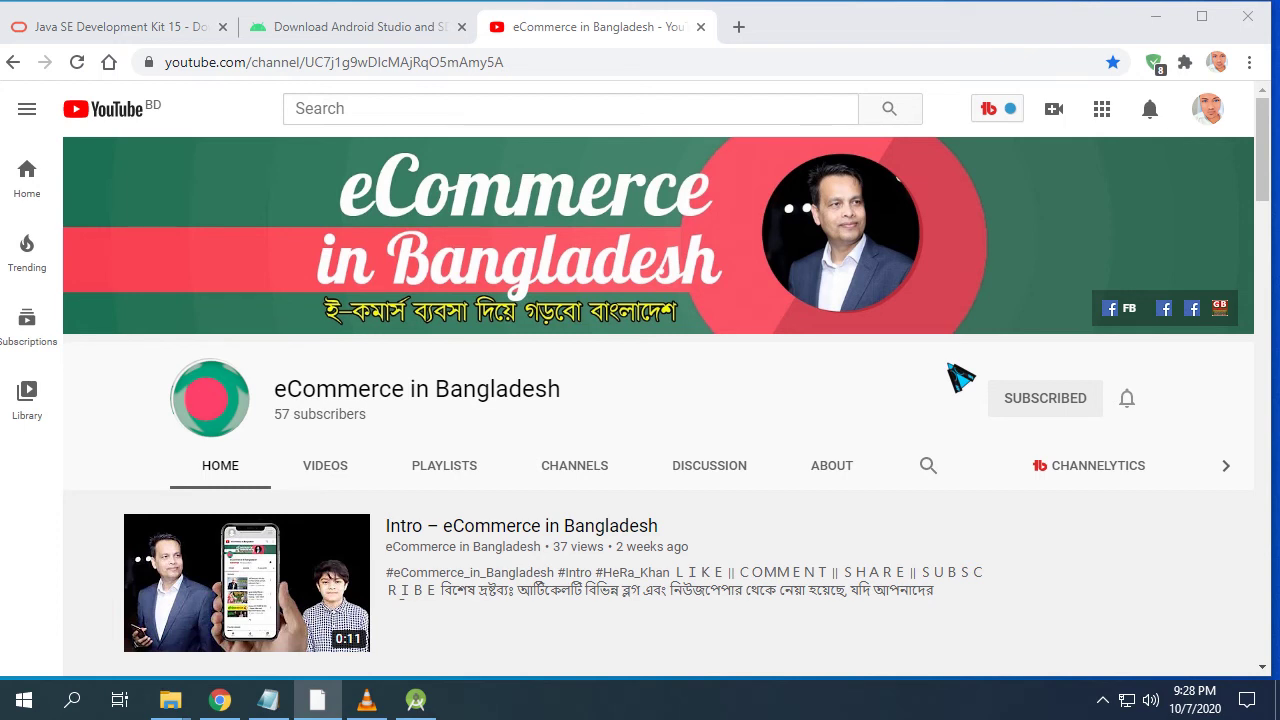
Minimize the browser and finish the completed setup with Start Android Studio enabled
{"action": "left_click", "coordinate": [1155, 18]}
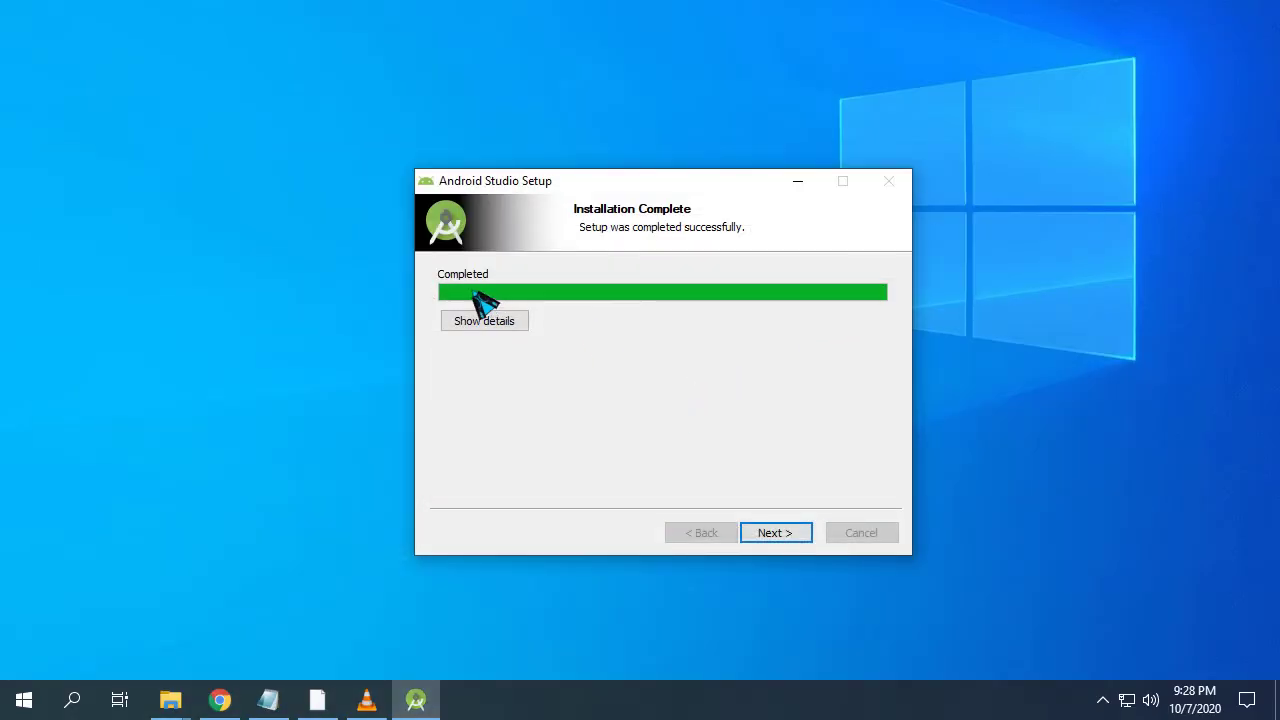
{"action": "left_click", "coordinate": [766, 540]}
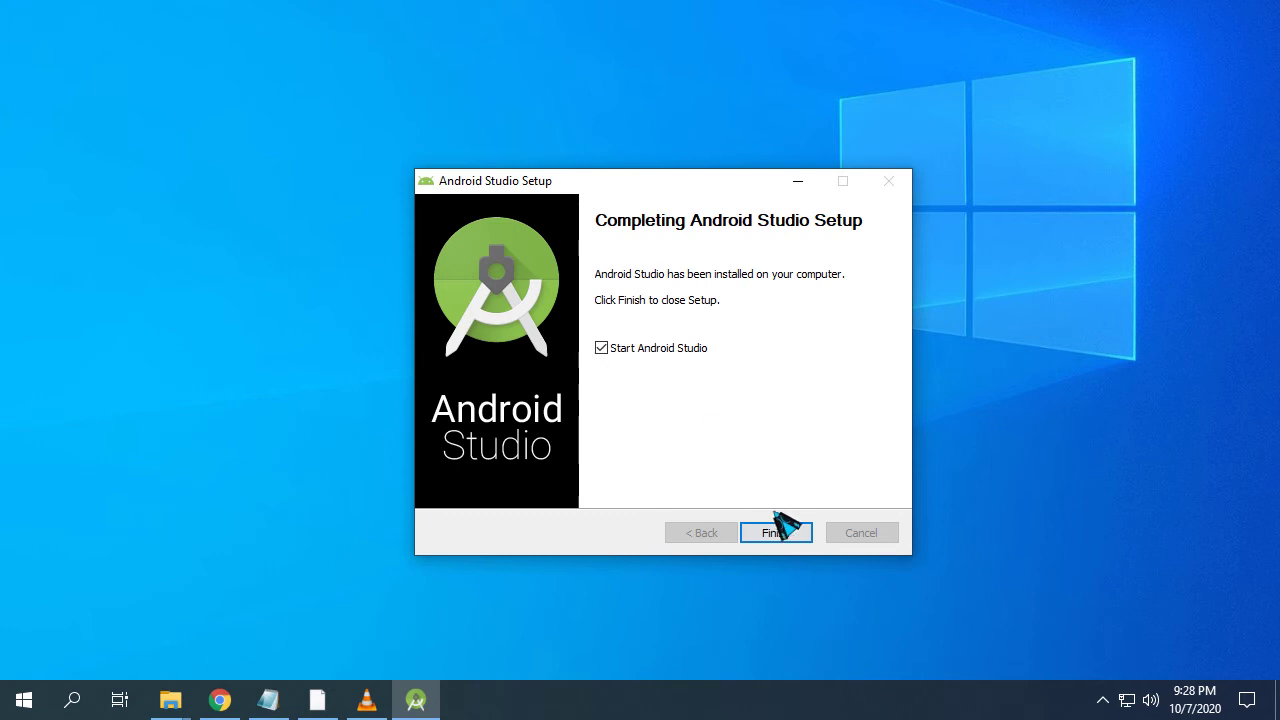
{"action": "left_click", "coordinate": [776, 533]}
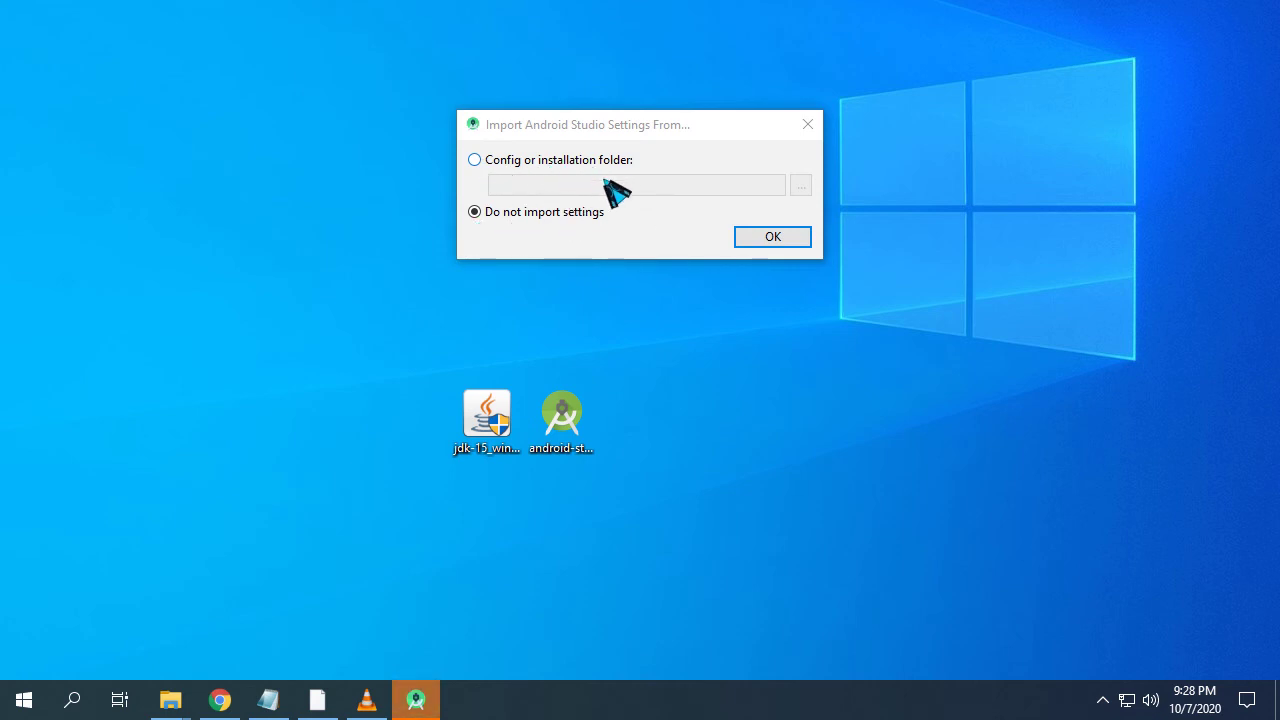
Choose not to import Android Studio settings and decline sending usage statistics to Google
{"action": "left_click", "coordinate": [777, 241]}
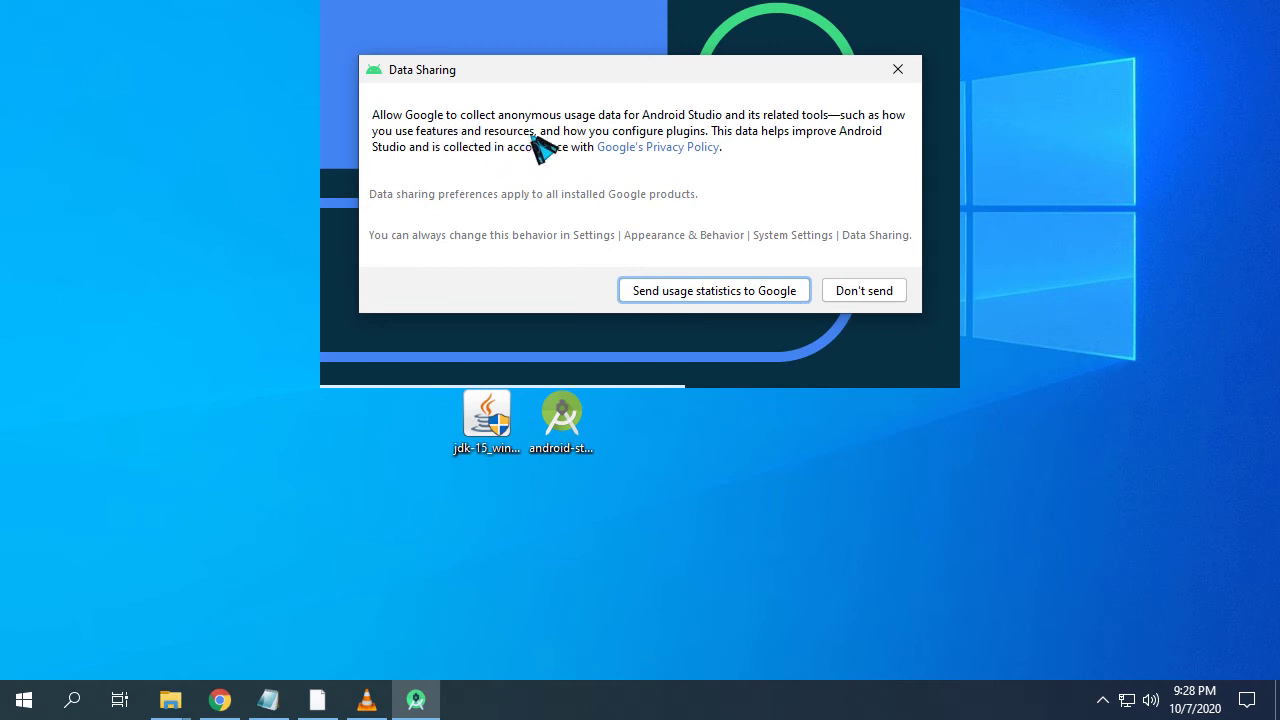
{"action": "left_click", "coordinate": [878, 291]}
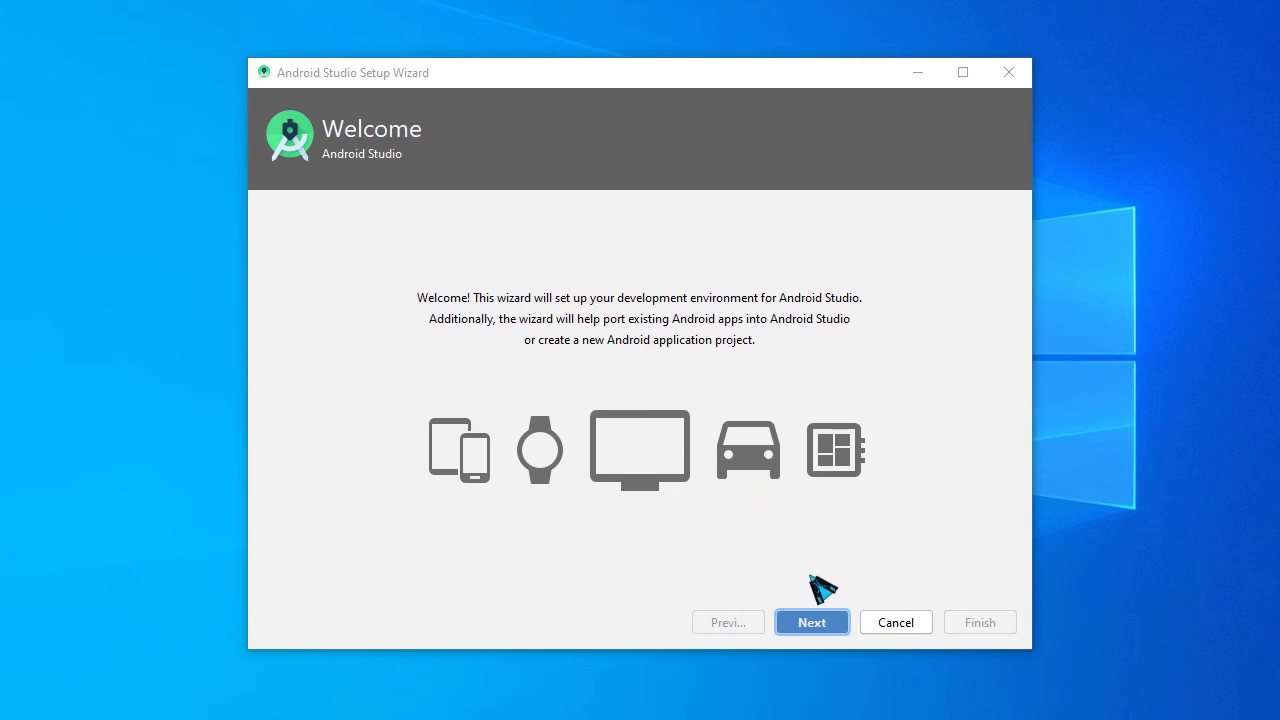
In the Setup Wizard, choose the Standard install type and the Light UI theme, previewing Darcula before settling on Light
{"action": "left_click", "coordinate": [812, 622]}
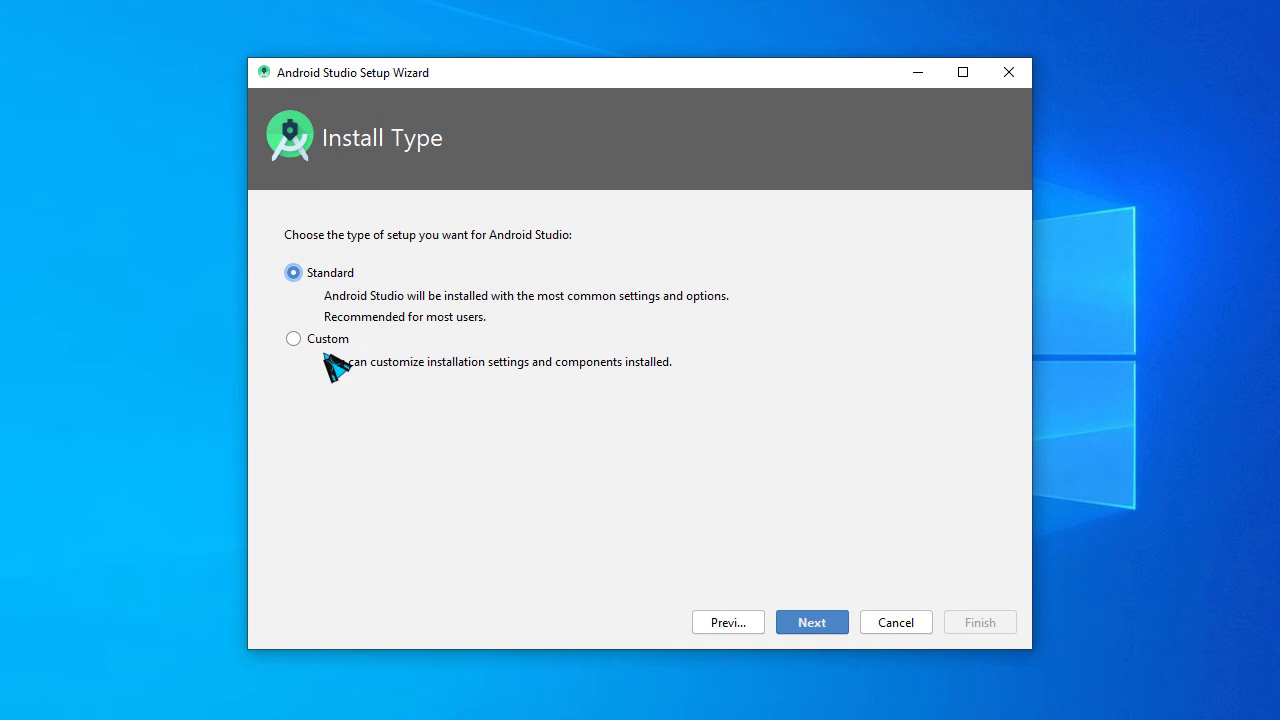
{"action": "left_click", "coordinate": [818, 618]}
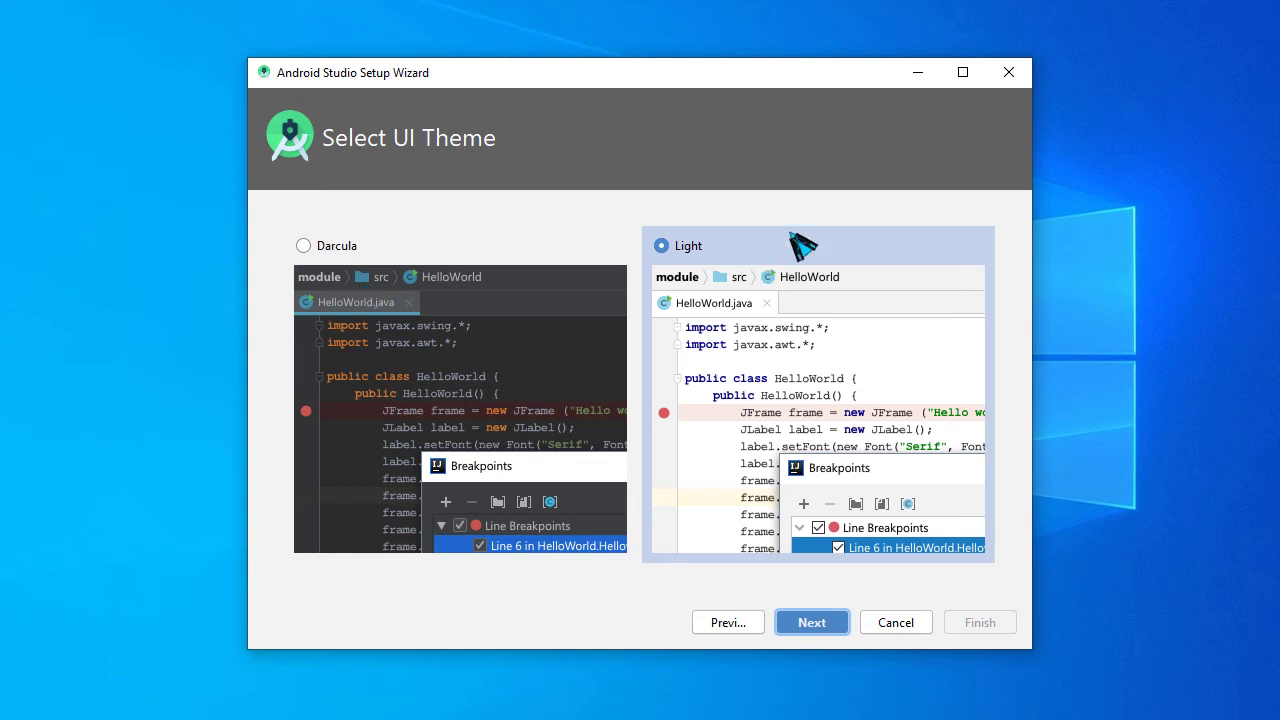
{"action": "left_click", "coordinate": [481, 298]}
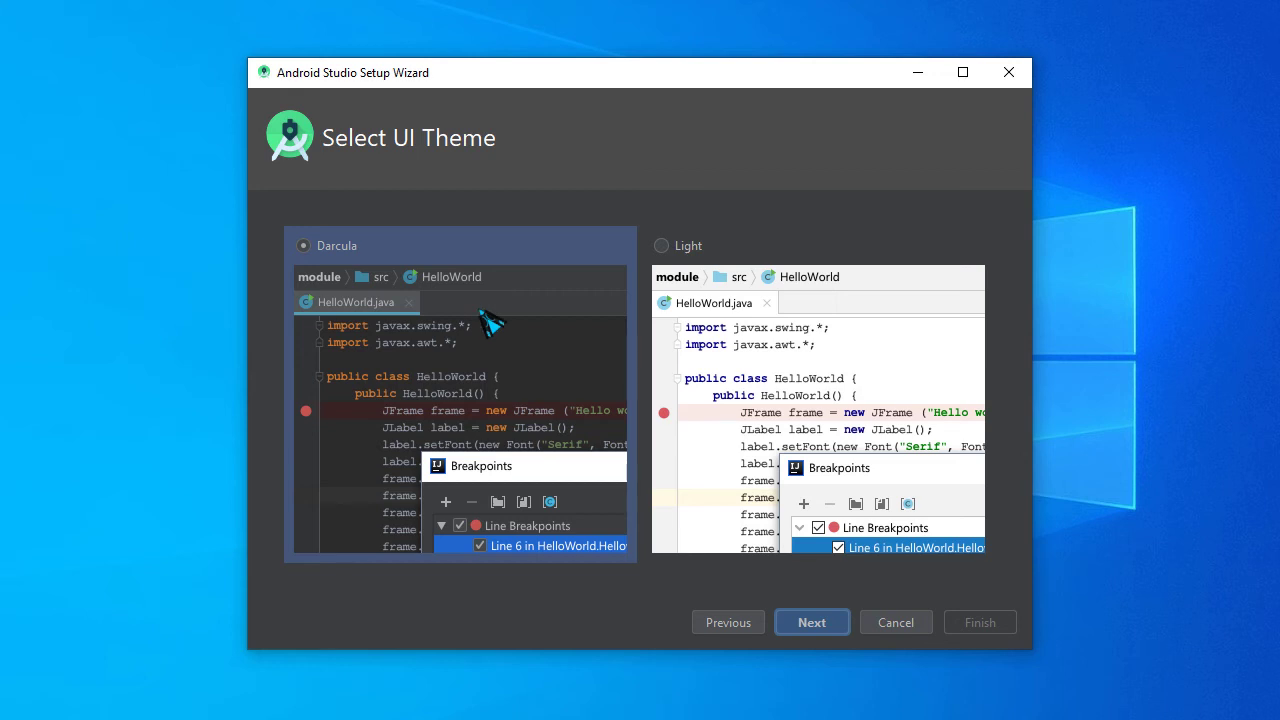
{"action": "left_click", "coordinate": [745, 376]}
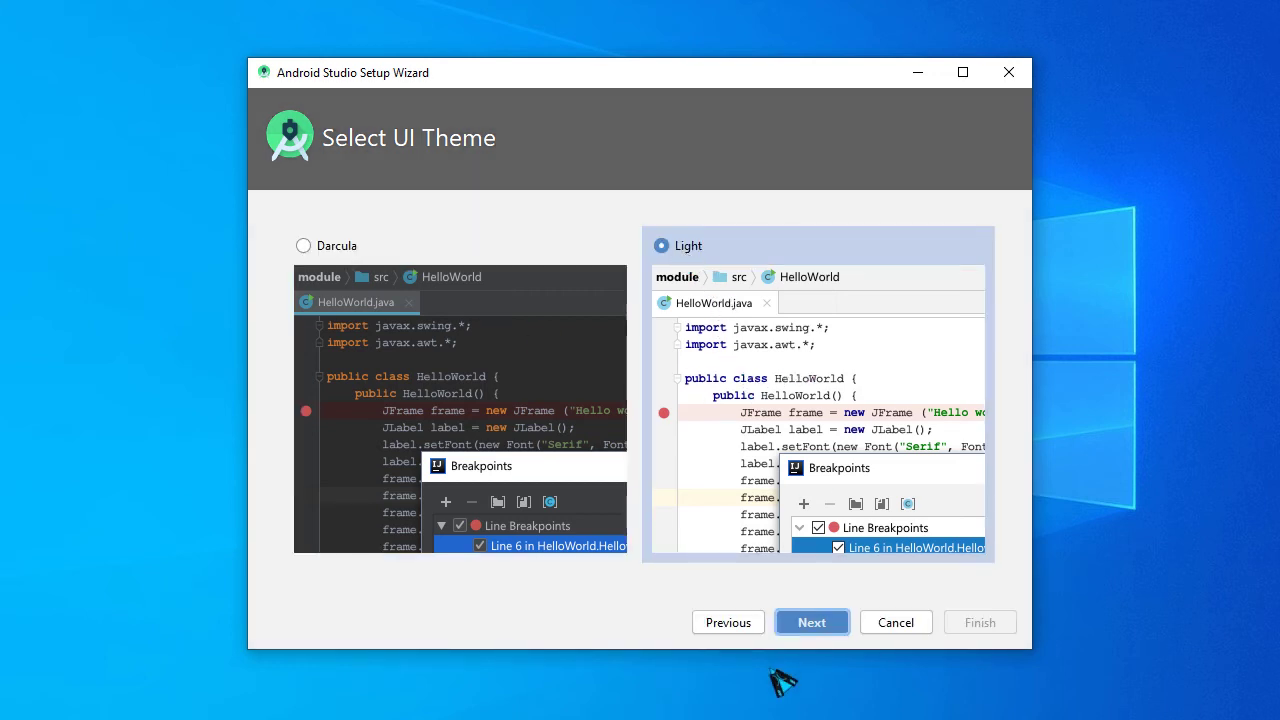
{"action": "left_click", "coordinate": [814, 624]}
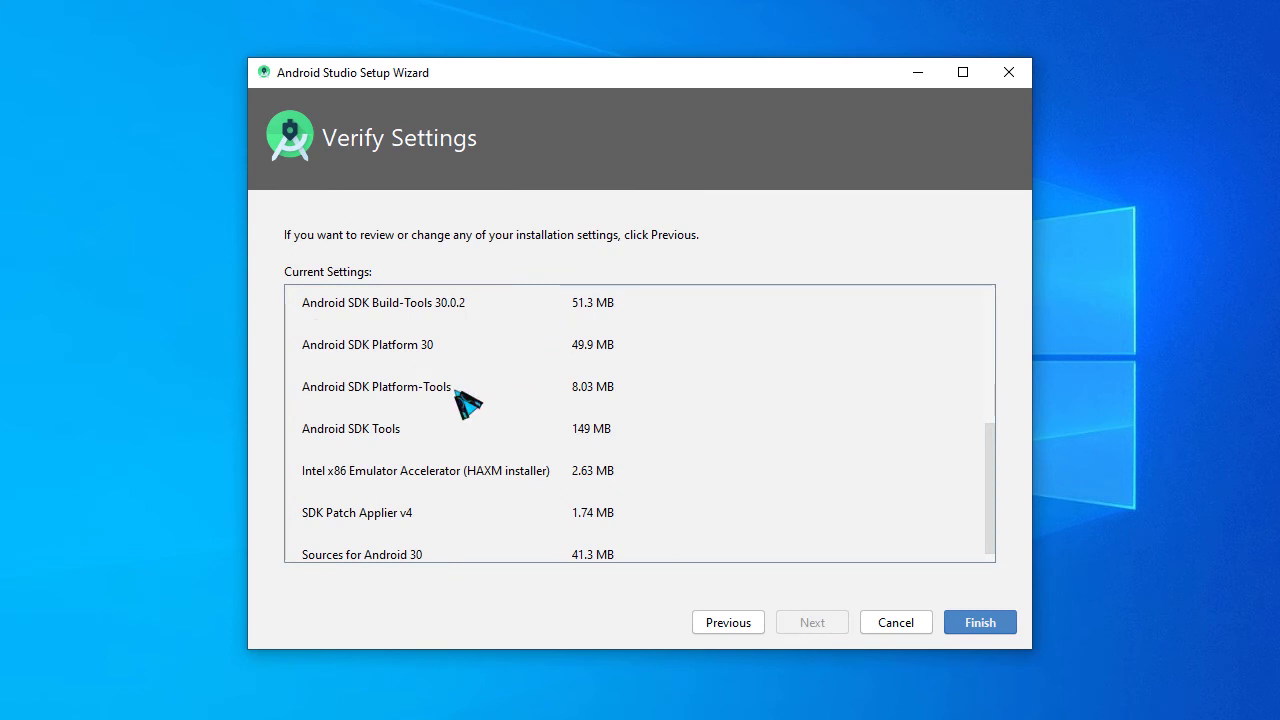
Review the SDK folder, JDK location and SDK components in the current settings, and start the component download
{"action": "scroll", "coordinate": [451, 409], "scroll_direction": "down", "scroll_amount": 1}
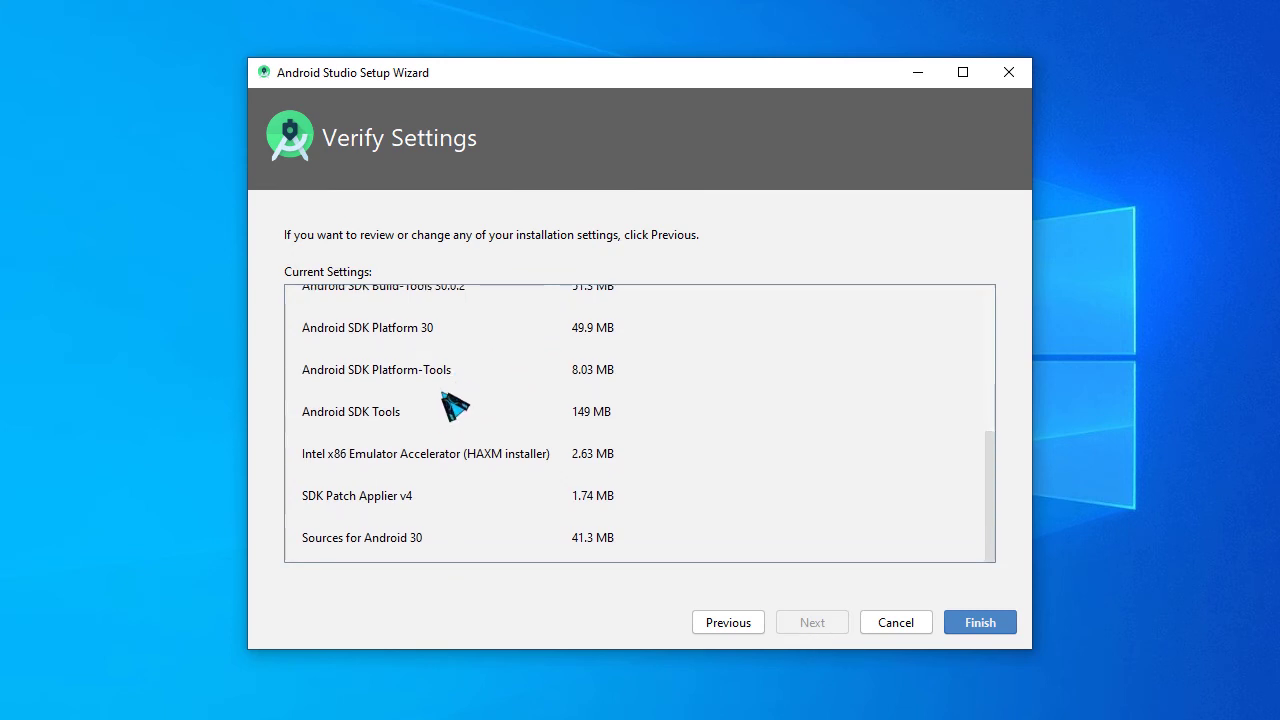
{"action": "scroll", "coordinate": [432, 490], "scroll_direction": "up", "scroll_amount": 5}
{"action": "scroll", "coordinate": [466, 421], "scroll_direction": "up", "scroll_amount": 2}
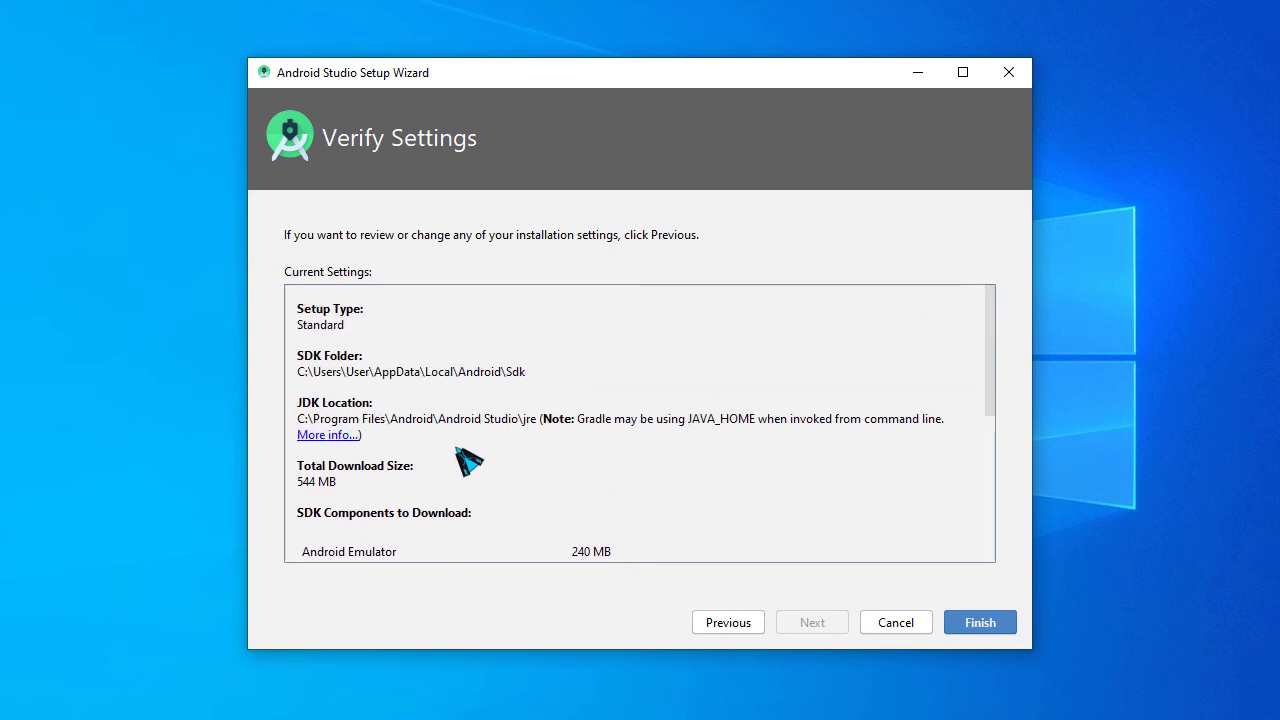
{"action": "scroll", "coordinate": [455, 400], "scroll_direction": "down", "scroll_amount": 3}
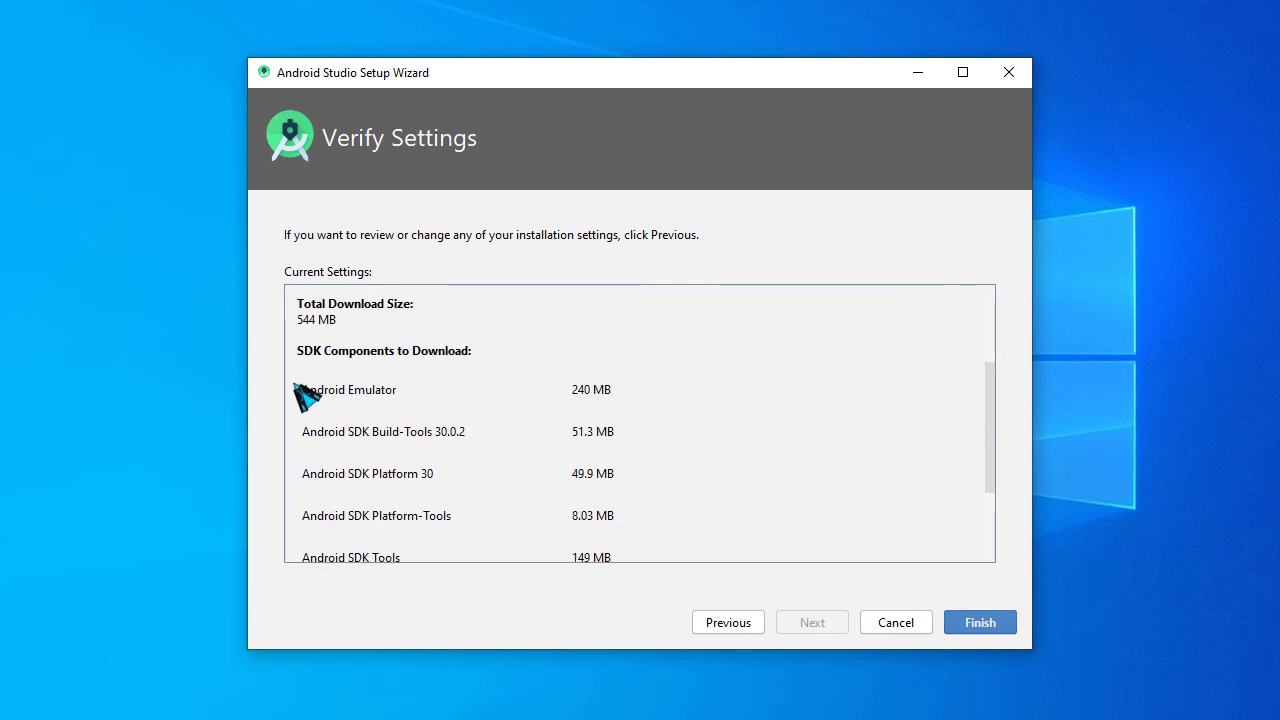
{"action": "left_click_drag", "start_coordinate": [306, 394], "coordinate": [522, 607]}
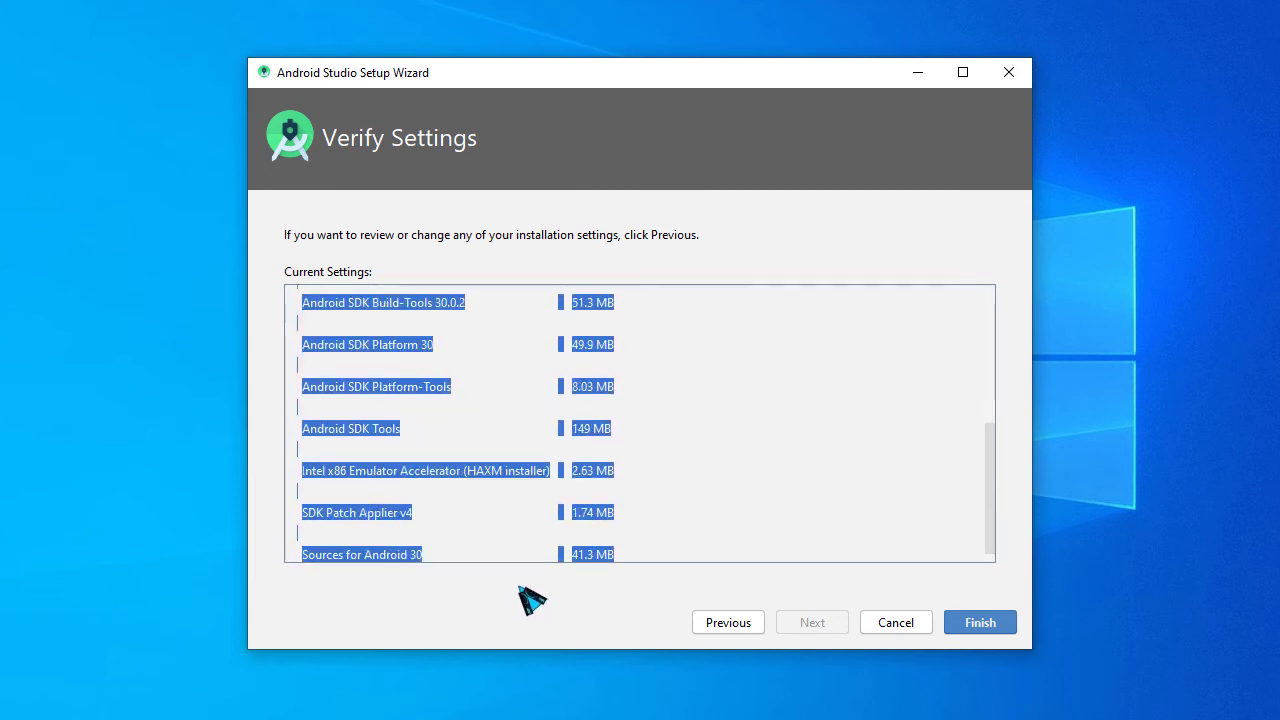
{"action": "left_click", "coordinate": [484, 528]}
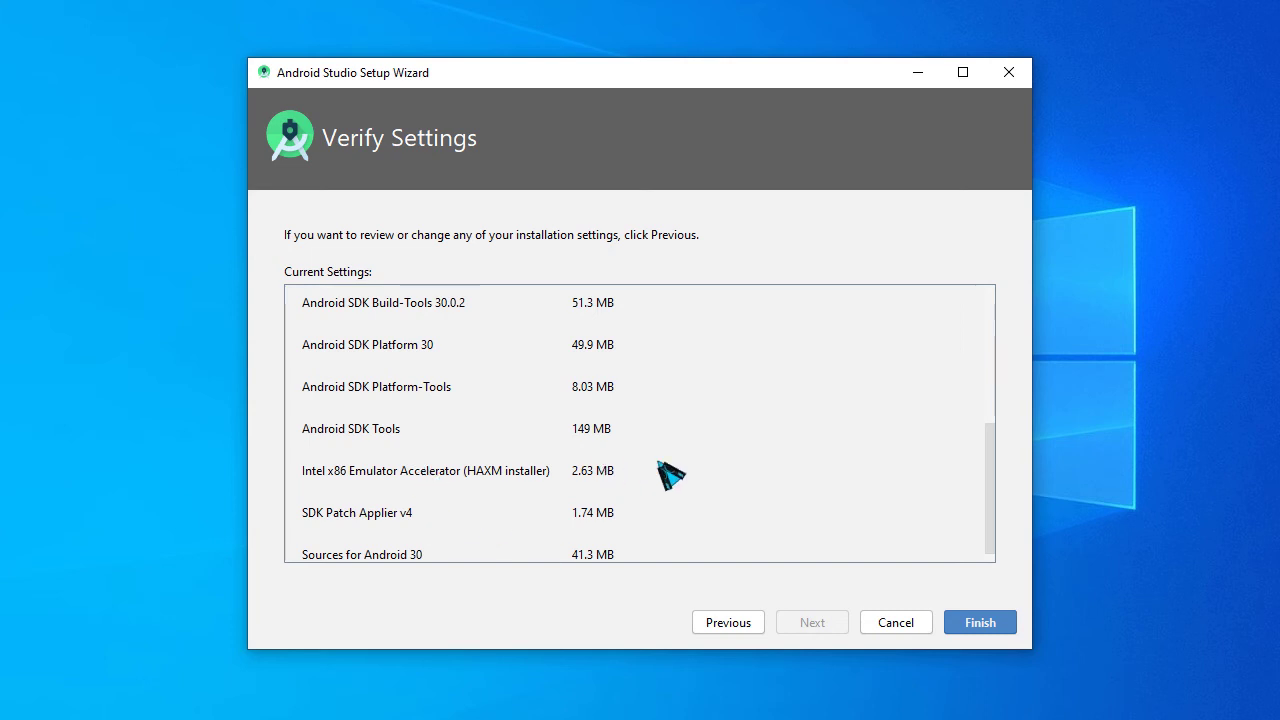
{"action": "left_click", "coordinate": [997, 627]}
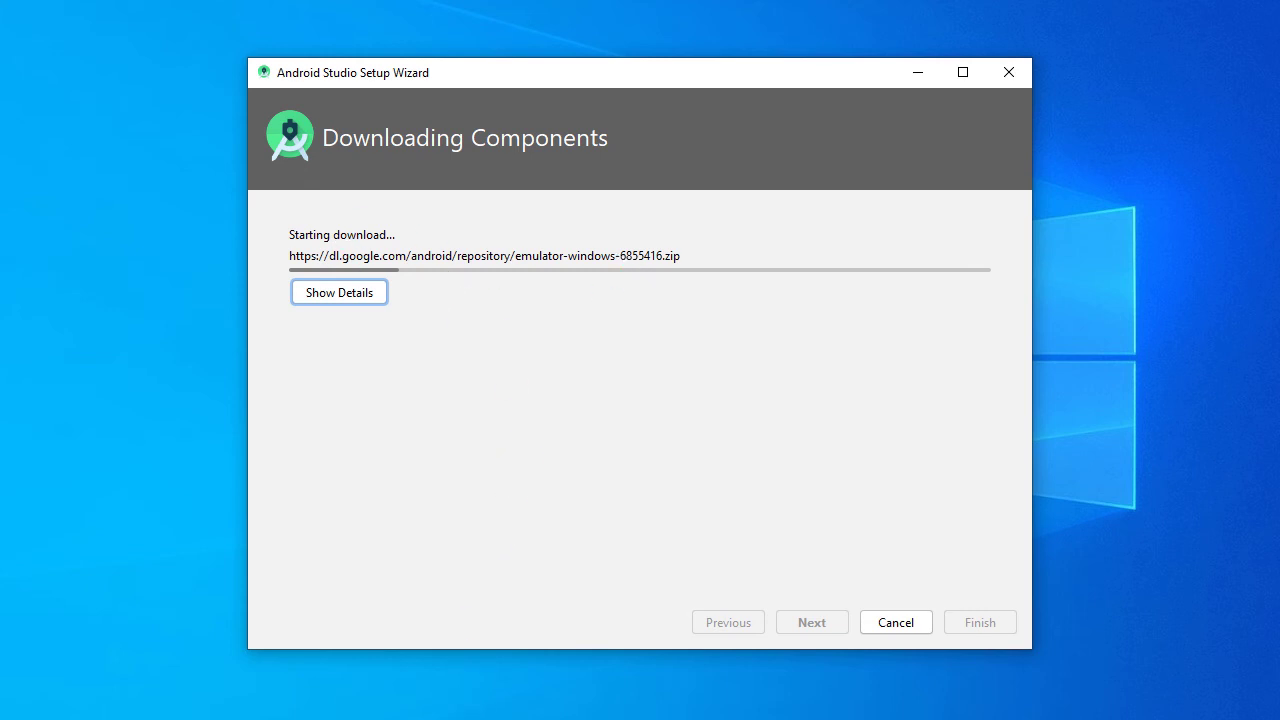
Show the component download details, reposition the wizard window, and highlight the visible installation log lines
{"action": "key", "text": "space"}
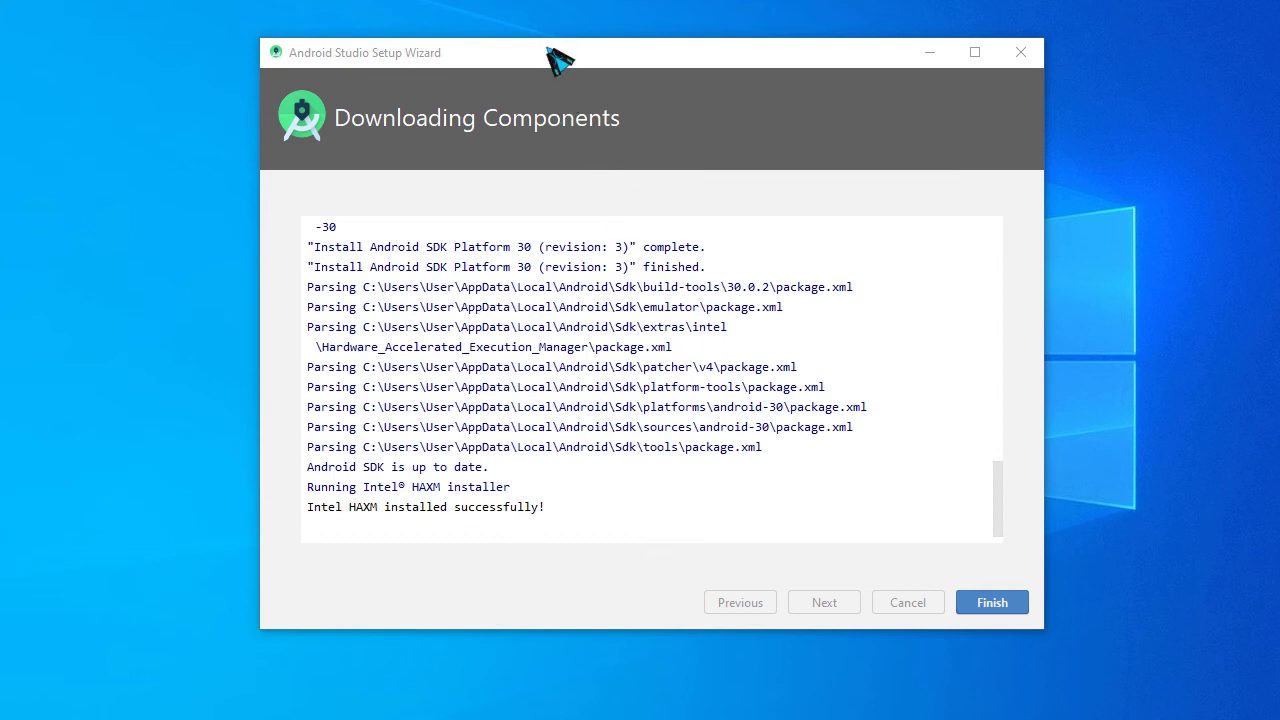
{"action": "left_click_drag", "start_coordinate": [569, 51], "coordinate": [587, 65]}
{"action": "right_click", "coordinate": [178, 110]}
{"action": "key", "text": "Escape"}
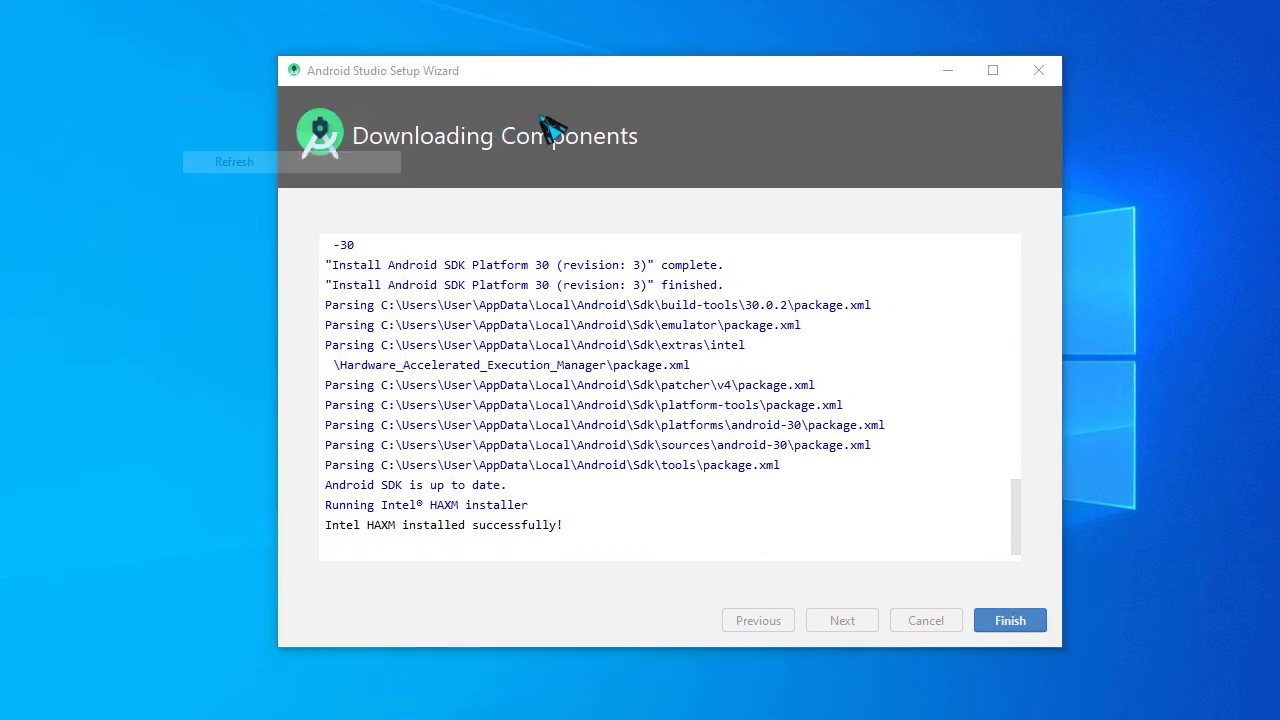
{"action": "left_click", "coordinate": [551, 129]}
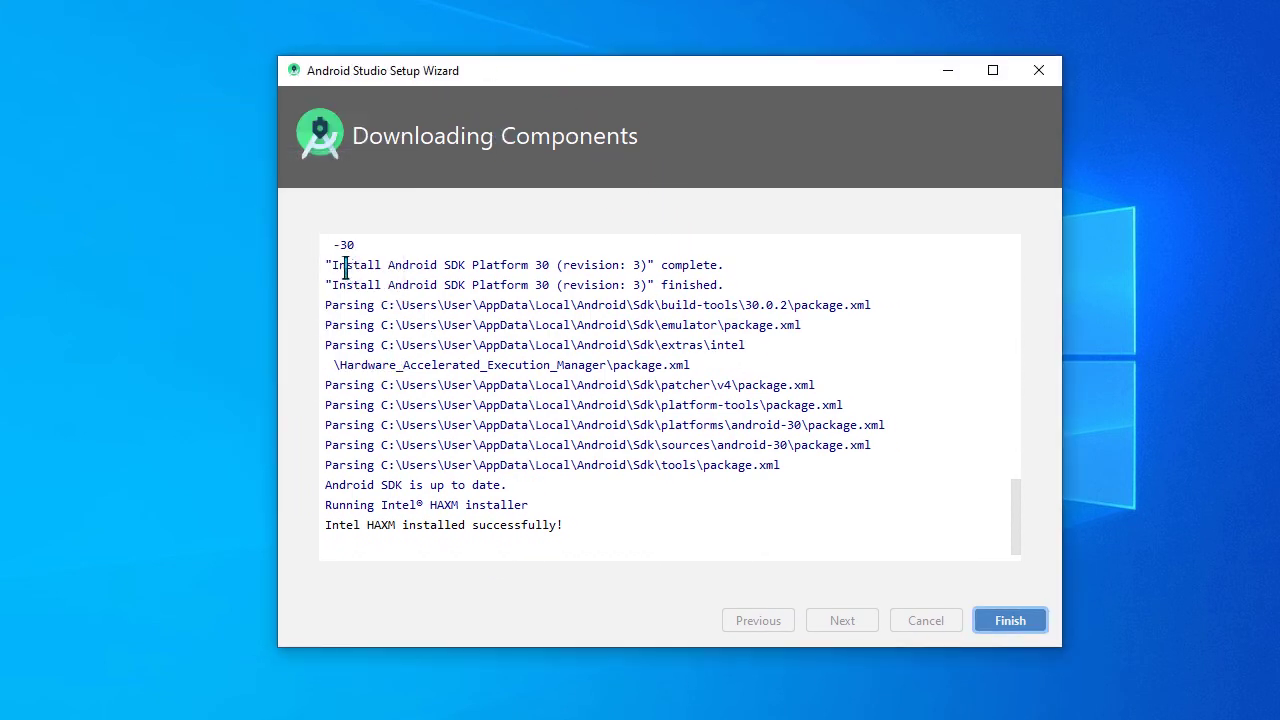
{"action": "left_click_drag", "start_coordinate": [336, 246], "coordinate": [605, 538]}
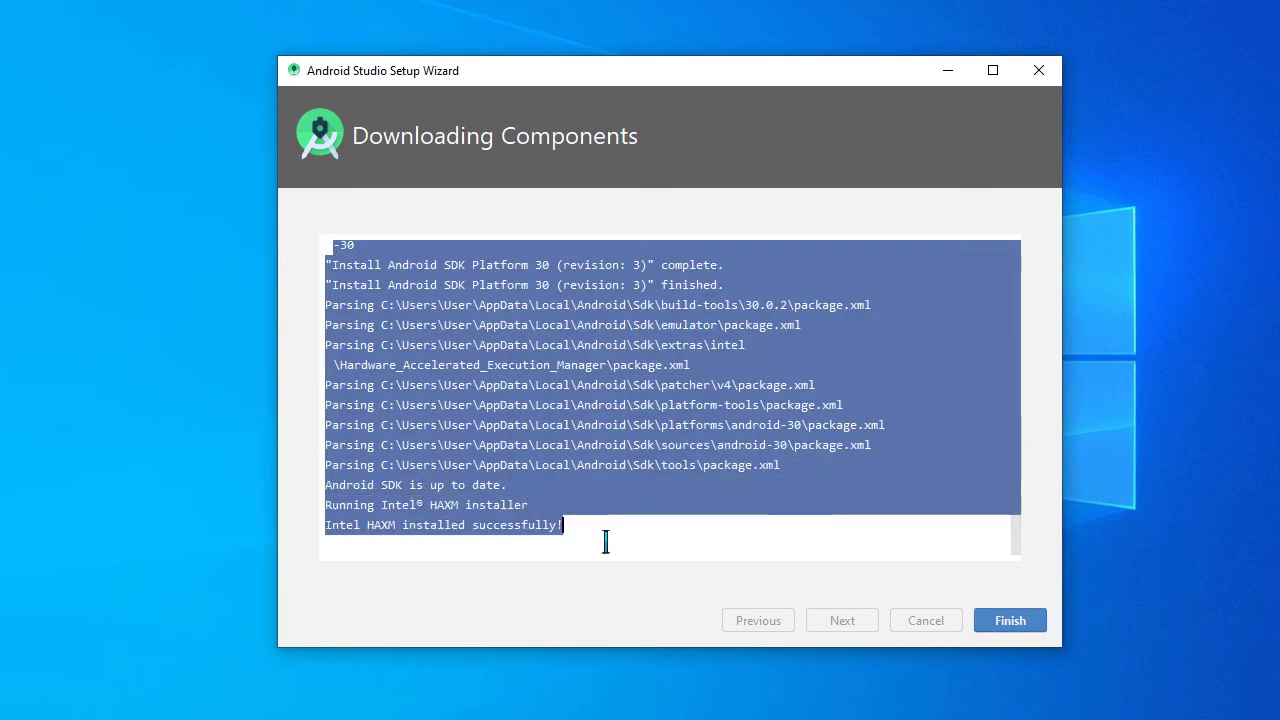
Highlight the visible component installation log lines, clear the highlight, and finish the Setup Wizard
{"action": "left_click", "coordinate": [605, 541]}
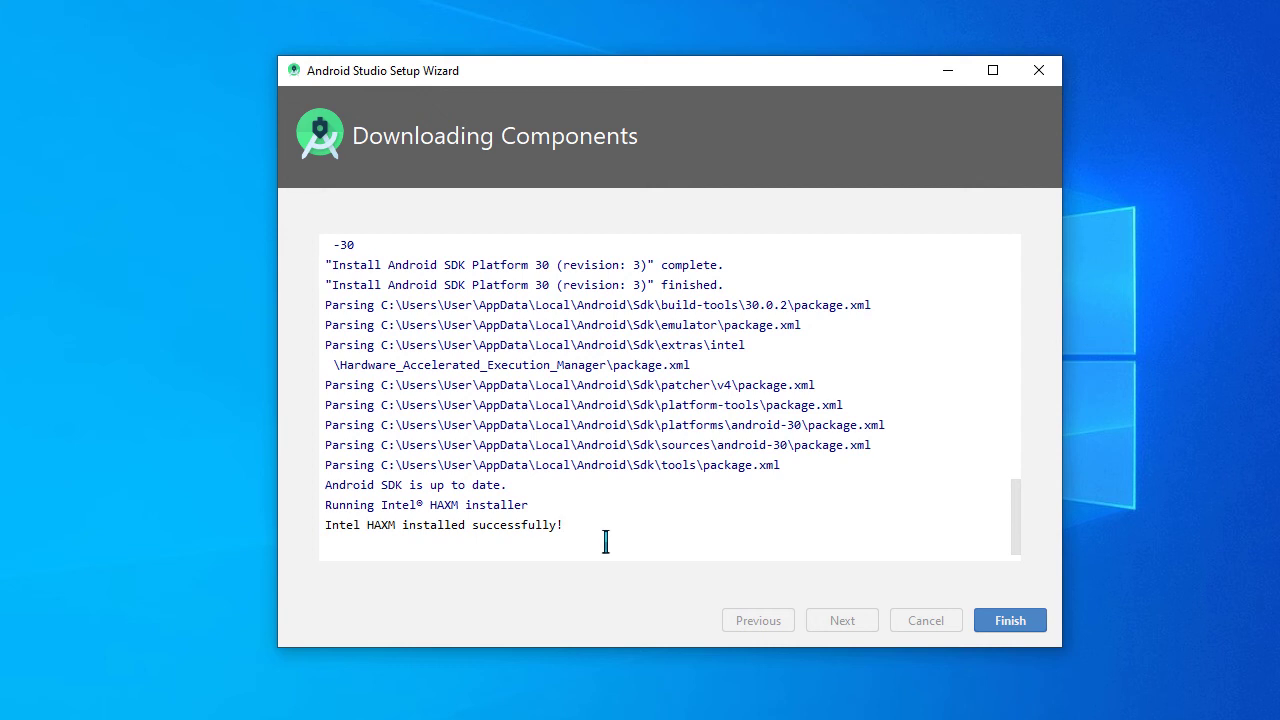
{"action": "left_click_drag", "start_coordinate": [594, 541], "coordinate": [331, 245]}
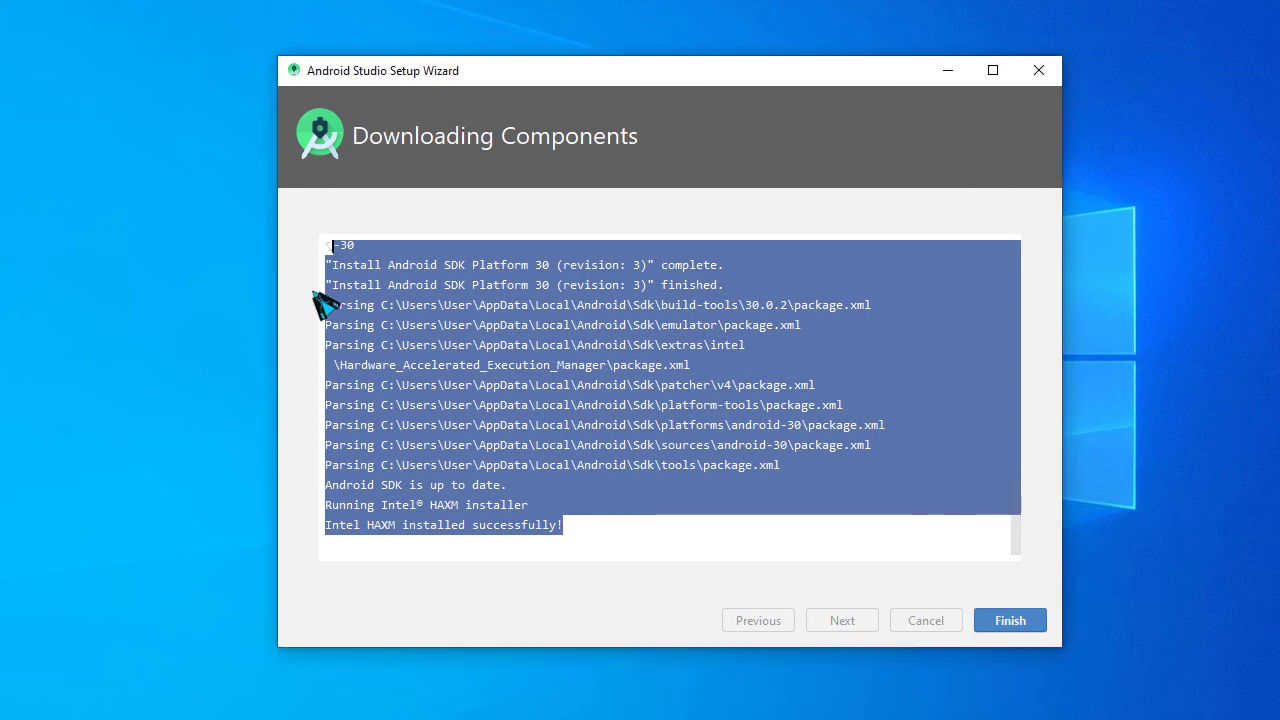
{"action": "left_click", "coordinate": [438, 285]}
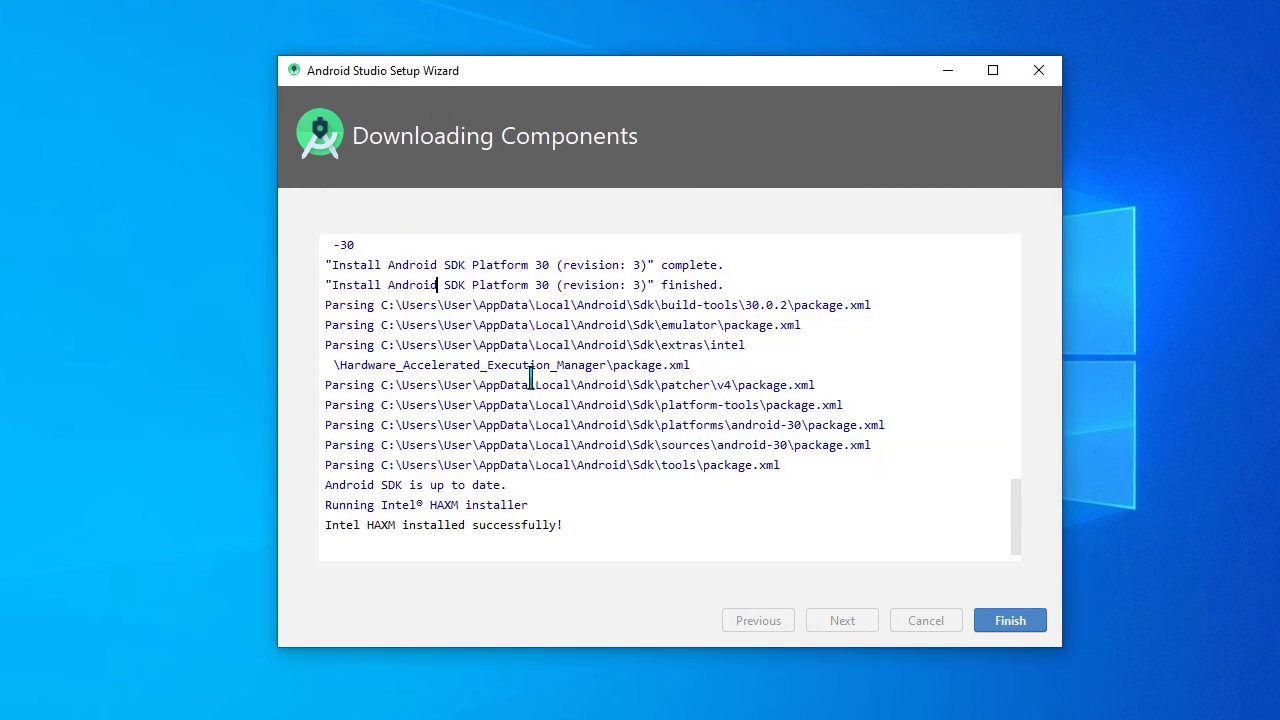
{"action": "left_click", "coordinate": [1012, 630]}
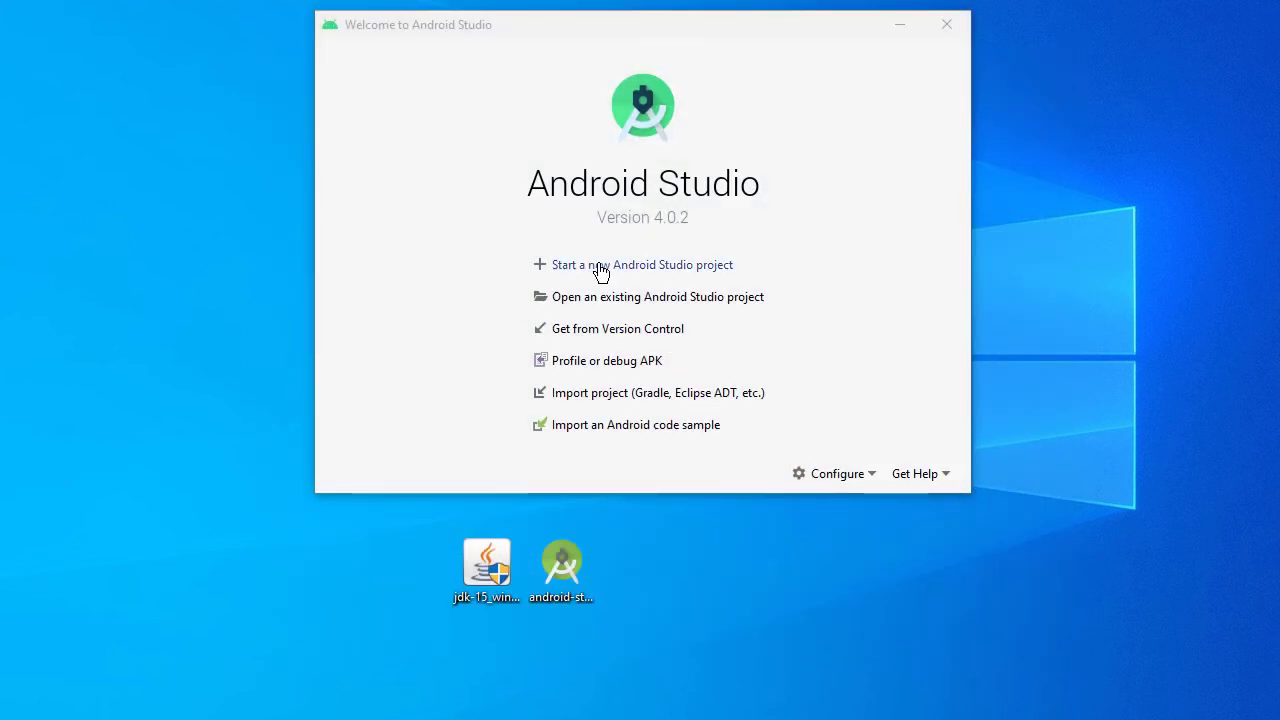
Reposition the welcome window and start a new Android Studio project from the Empty Activity template
{"action": "left_click_drag", "start_coordinate": [590, 28], "coordinate": [607, 118]}
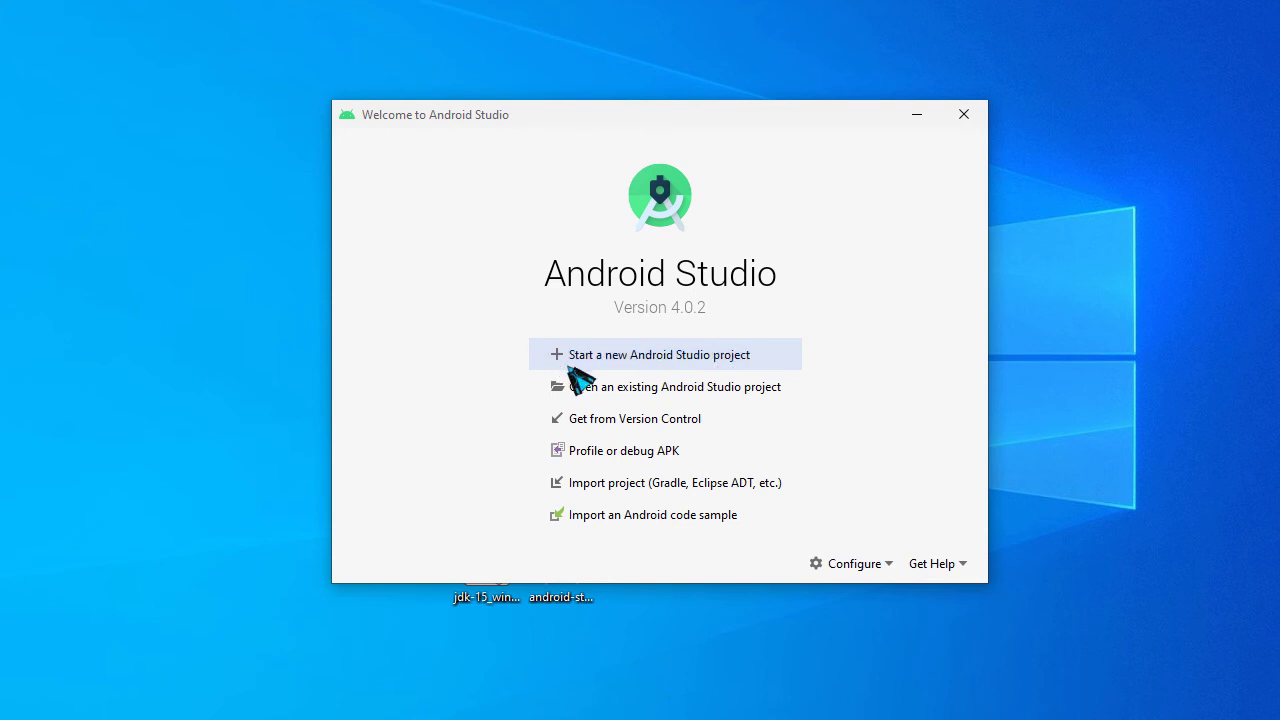
{"action": "left_click", "coordinate": [664, 356]}
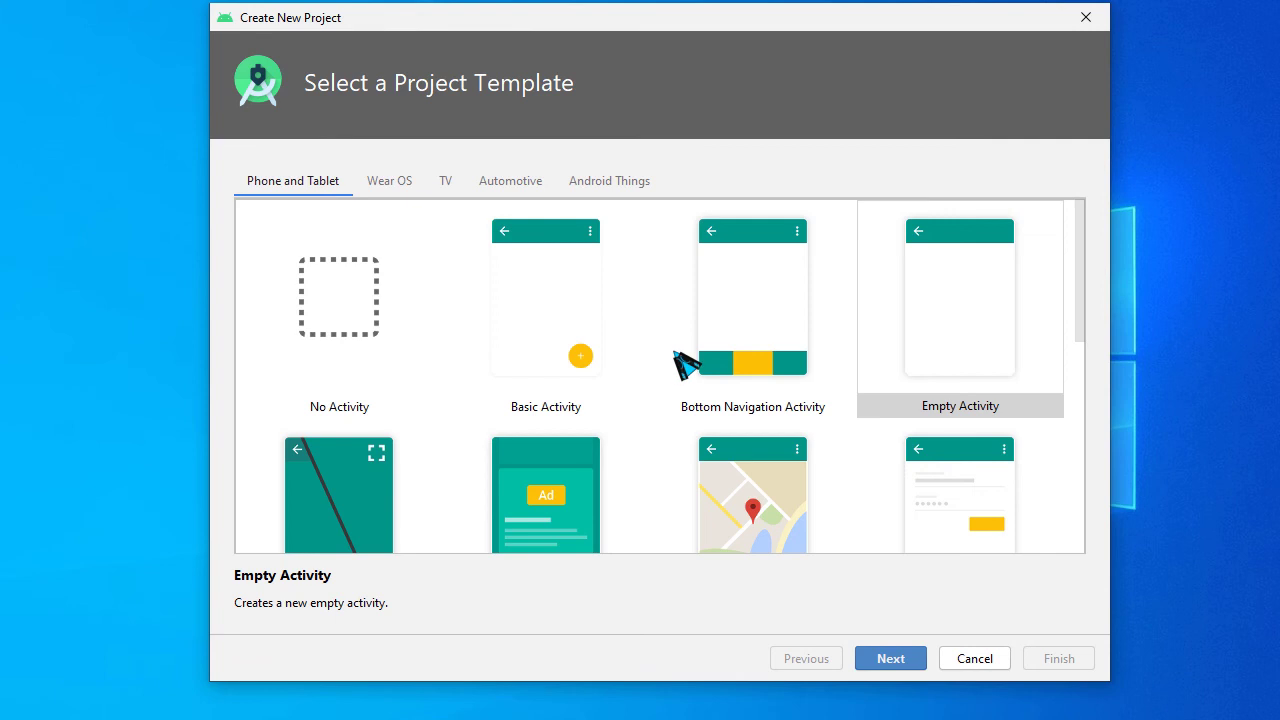
{"action": "left_click", "coordinate": [964, 326]}
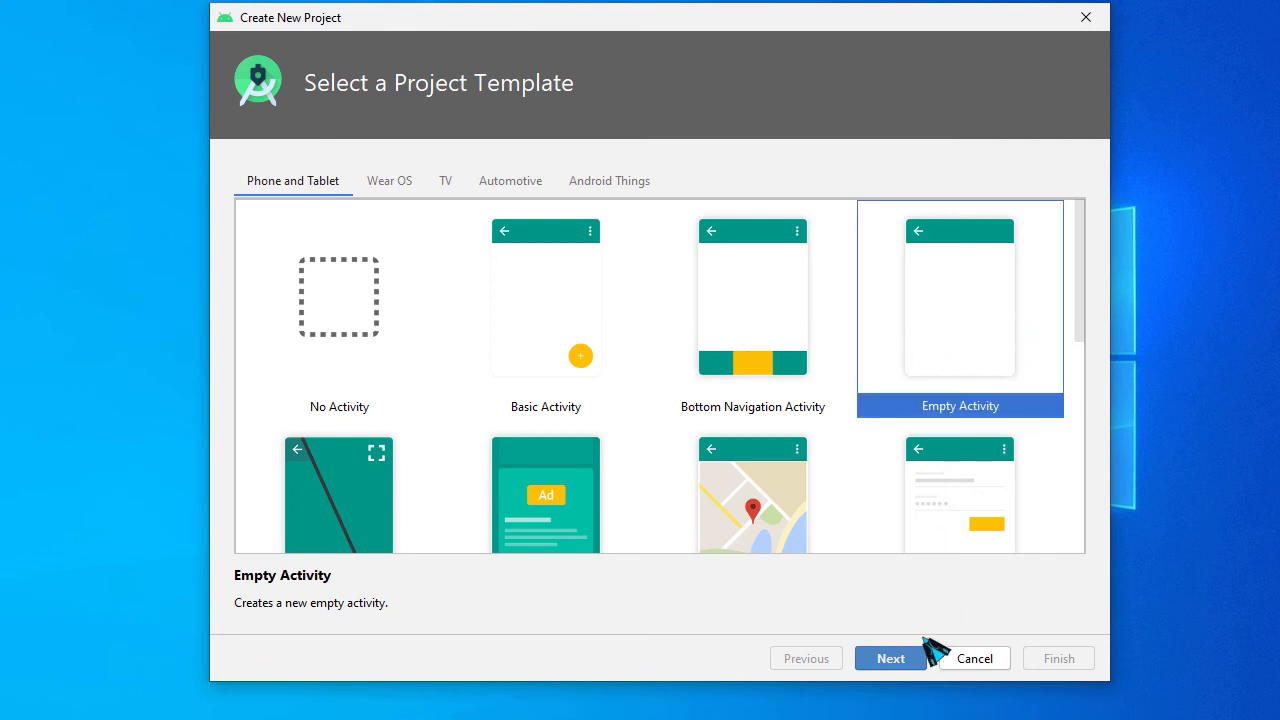
{"action": "left_click", "coordinate": [895, 660]}
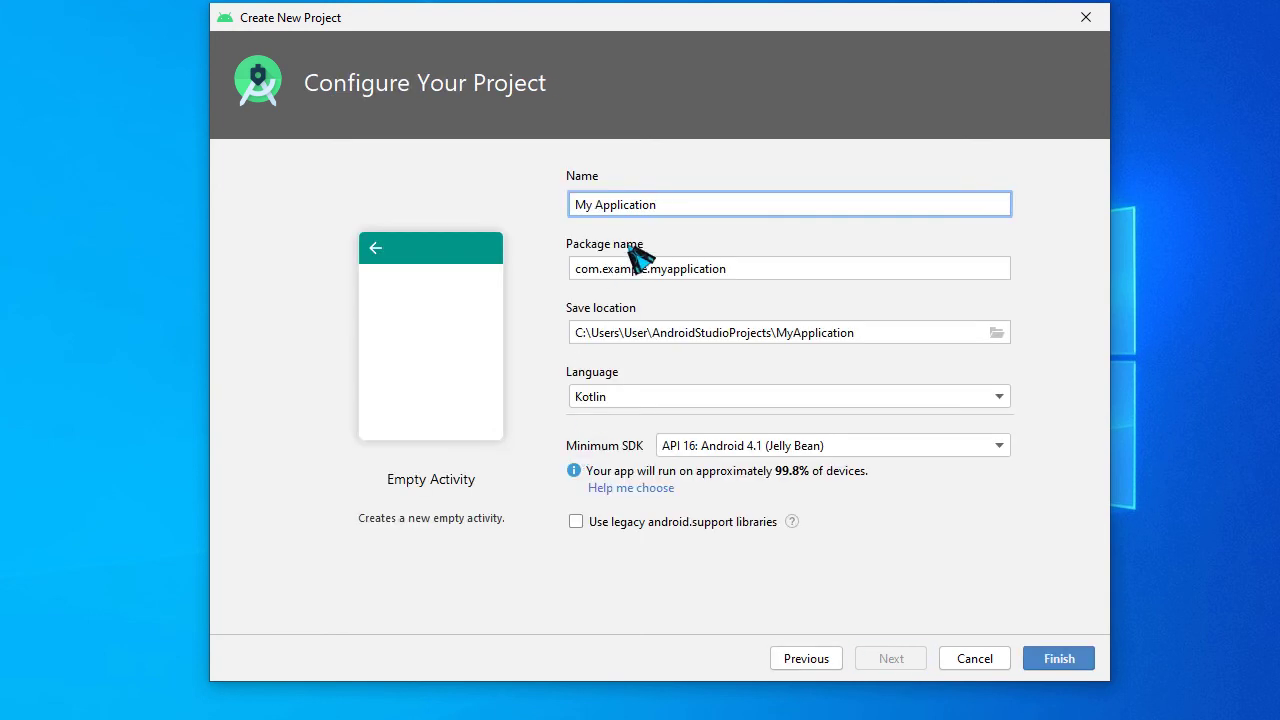
Name the new project Rshop.com.bd
{"action": "left_click_drag", "start_coordinate": [684, 212], "coordinate": [530, 212]}
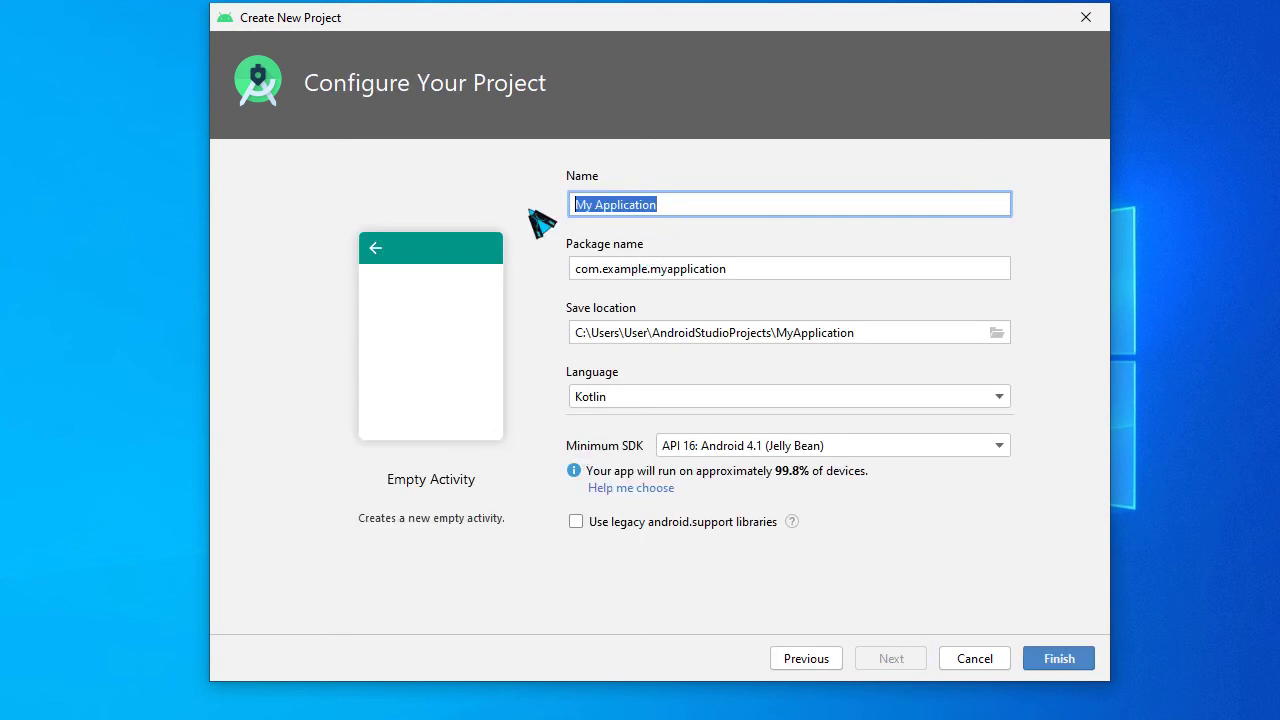
{"action": "type", "text": "Rs"}
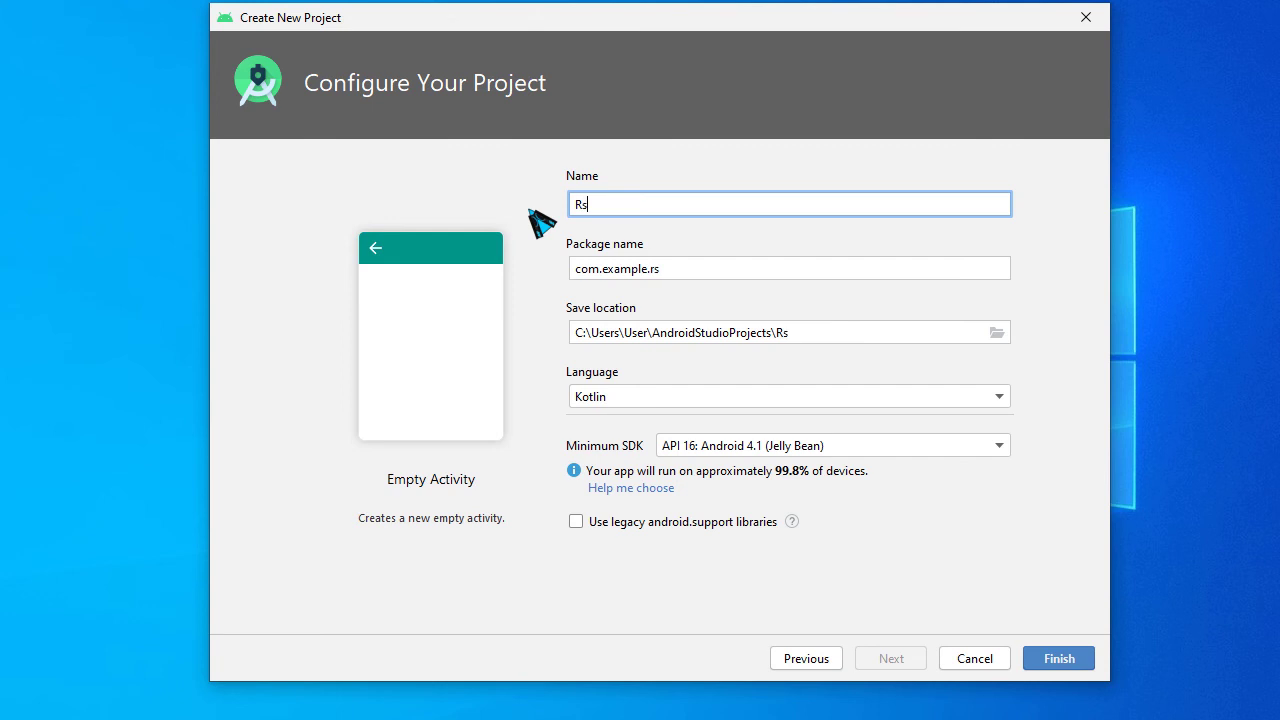
{"action": "type", "text": "hop.com"}
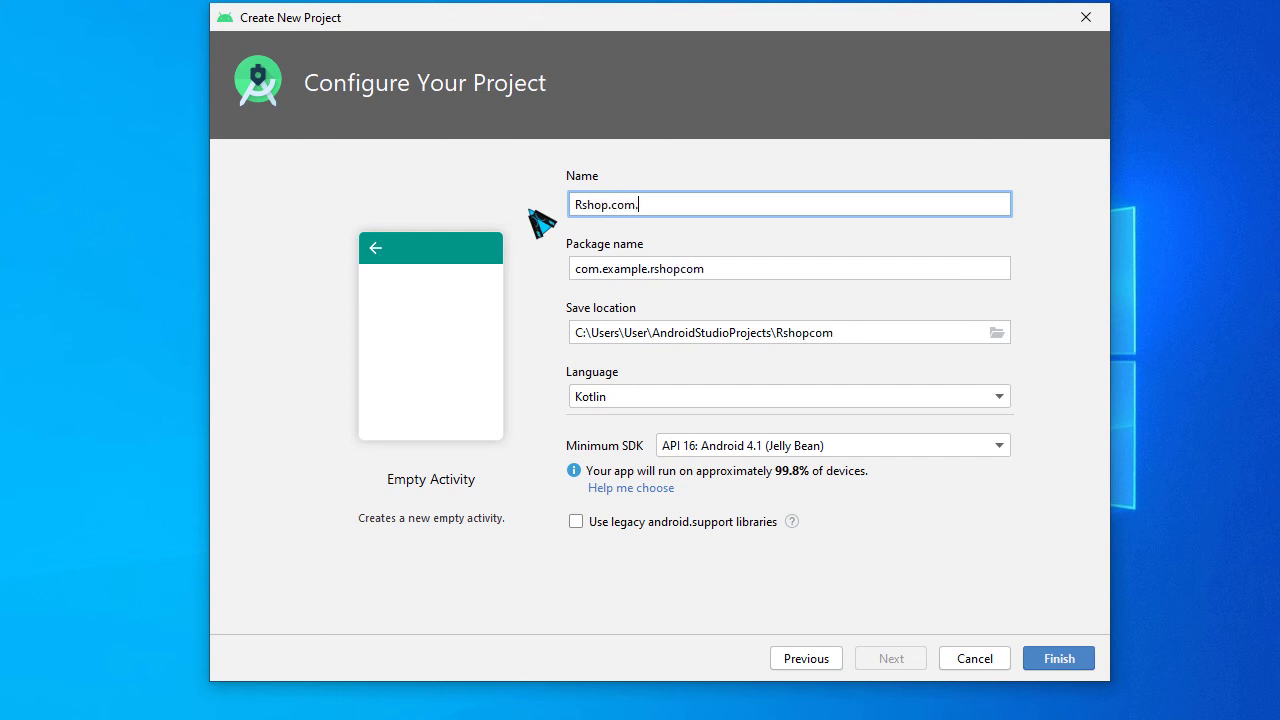
{"action": "type", "text": ".bd"}
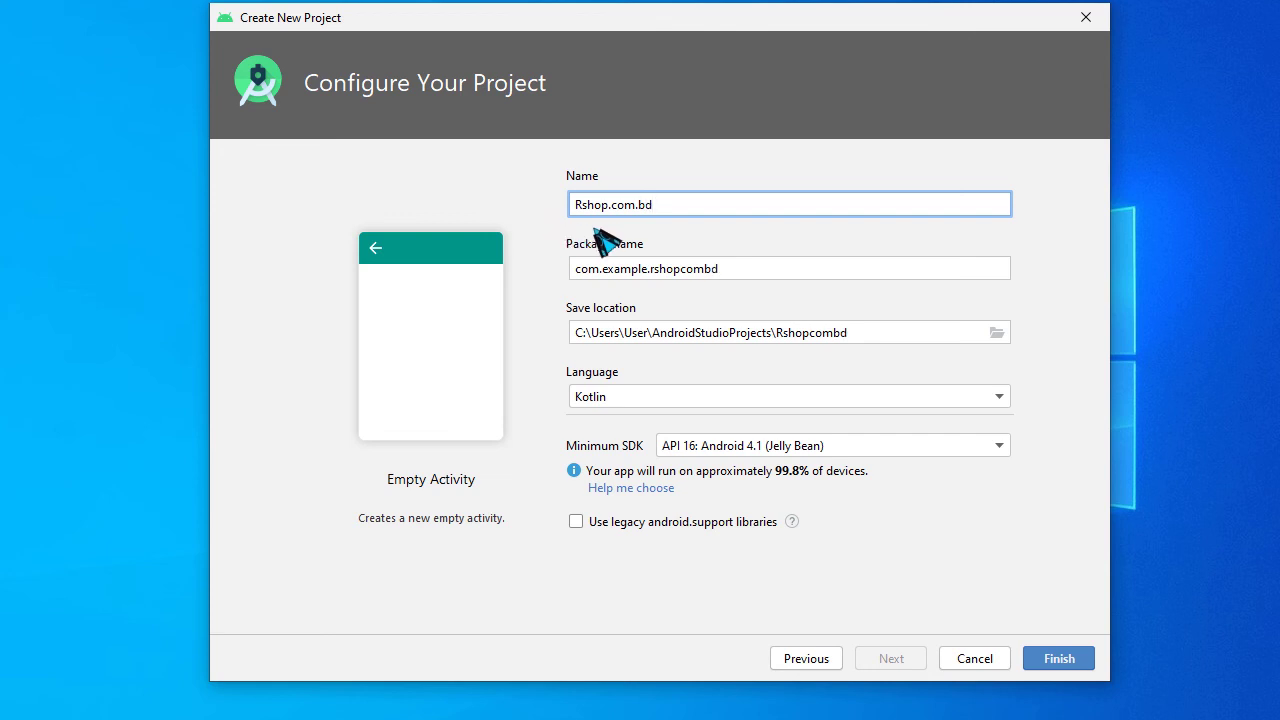
Change the project's package name to com.rshop.com.bd
{"action": "left_click", "coordinate": [637, 280]}
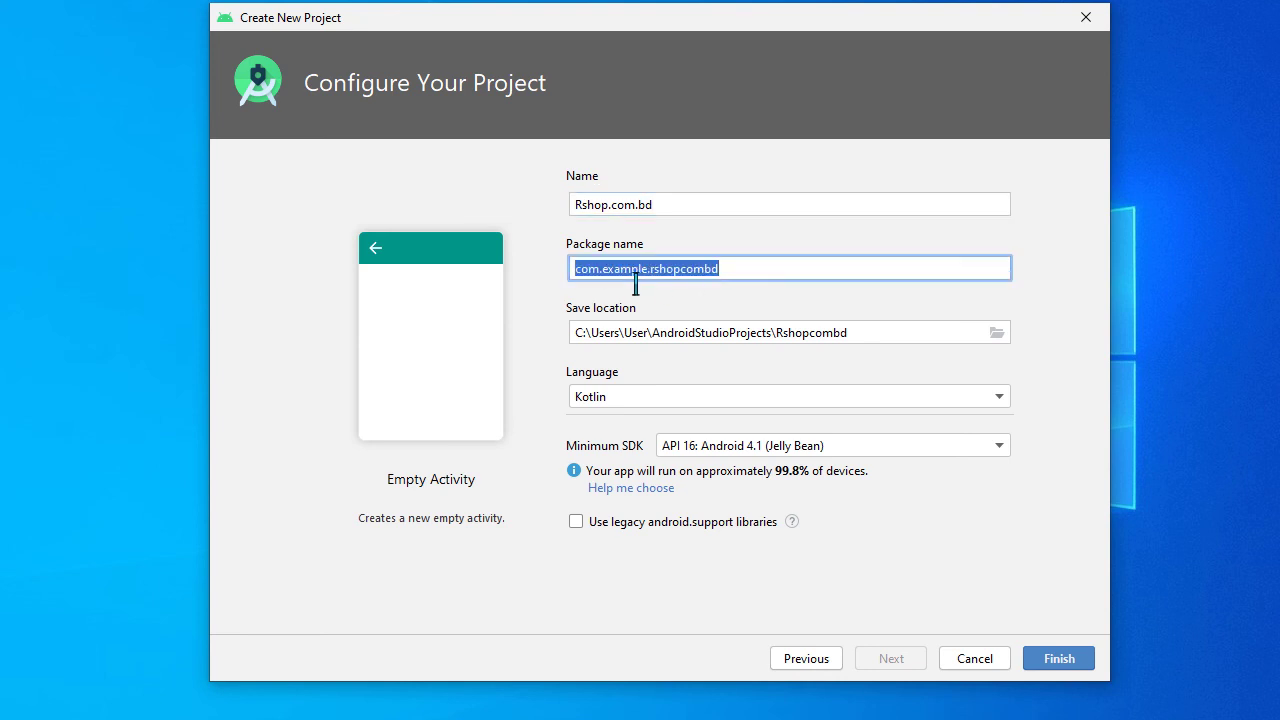
{"action": "left_click", "coordinate": [612, 280]}
{"action": "left_click_drag", "start_coordinate": [612, 280], "coordinate": [654, 277]}
{"action": "key", "text": "BackSpace"}
{"action": "key", "text": "Delete"}
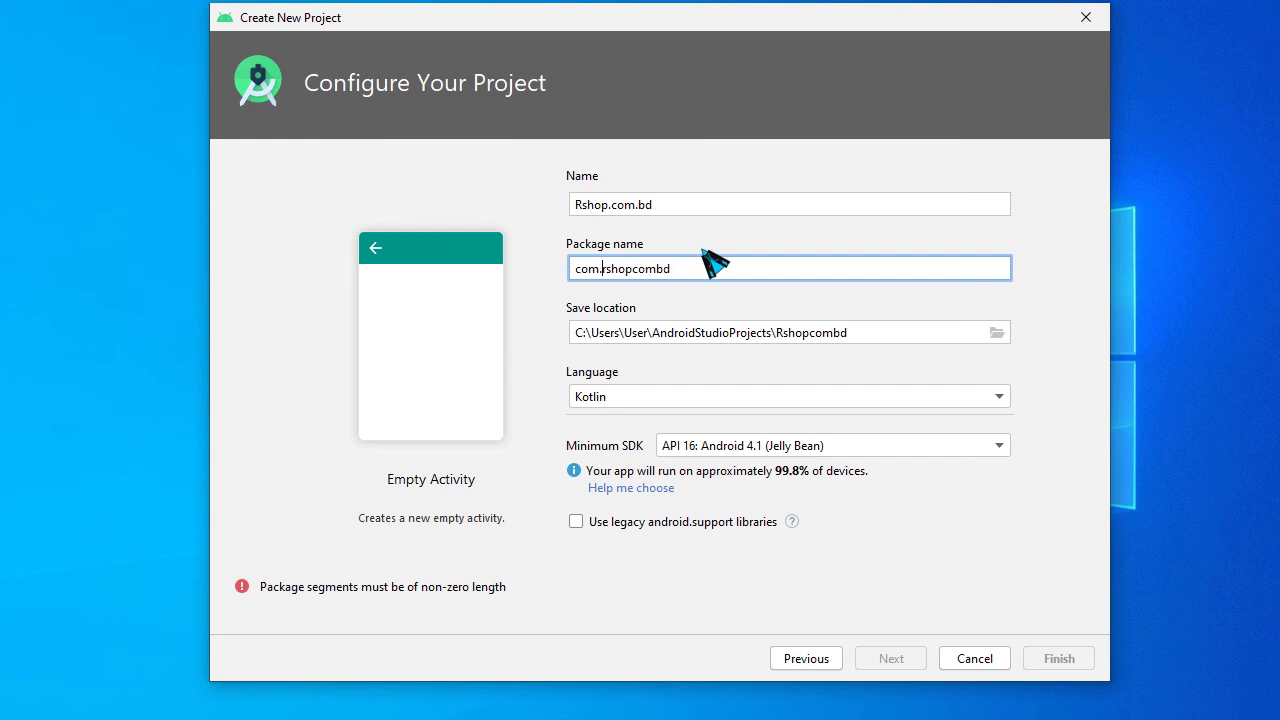
{"action": "left_click", "coordinate": [636, 281]}
{"action": "type", "text": "."}
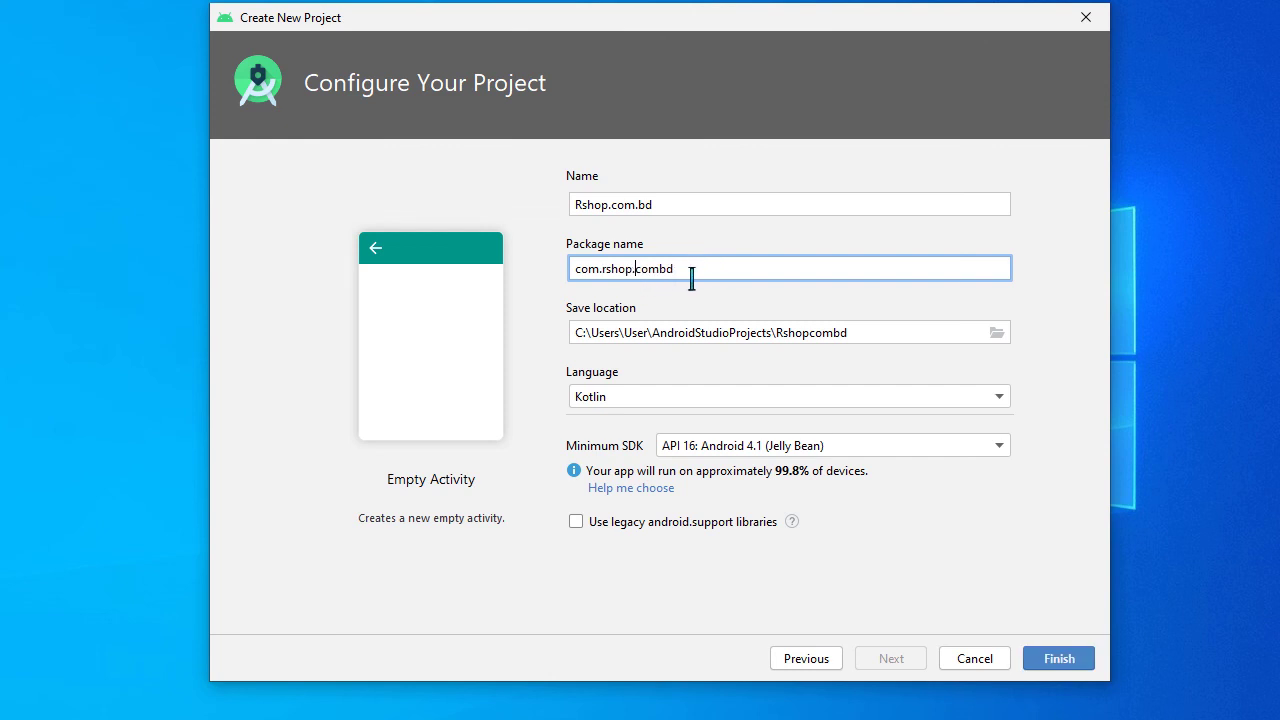
{"action": "left_click_drag", "start_coordinate": [660, 277], "coordinate": [667, 277]}
{"action": "type", "text": ".db"}
Set the project language to Java and the minimum SDK to API 21: Android 5.0 (Lollipop), trying API 16 and API 22 first
{"action": "left_click", "coordinate": [634, 398]}
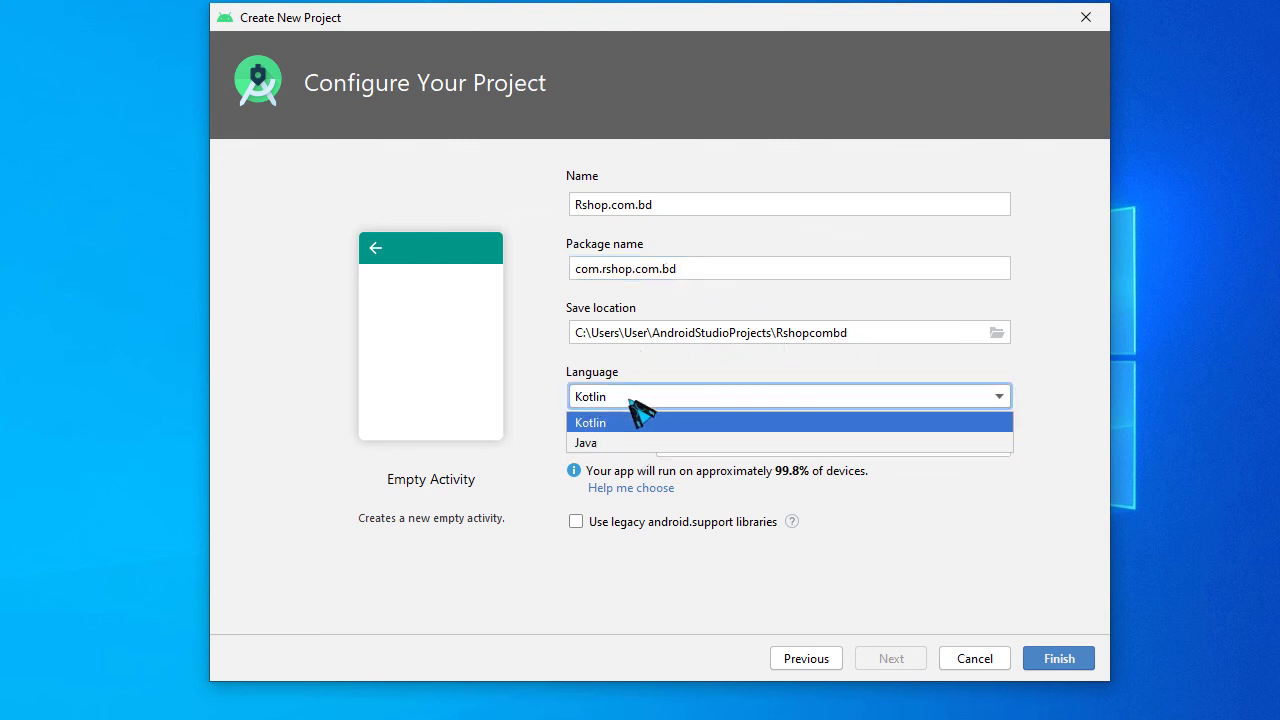
{"action": "left_click", "coordinate": [613, 443]}
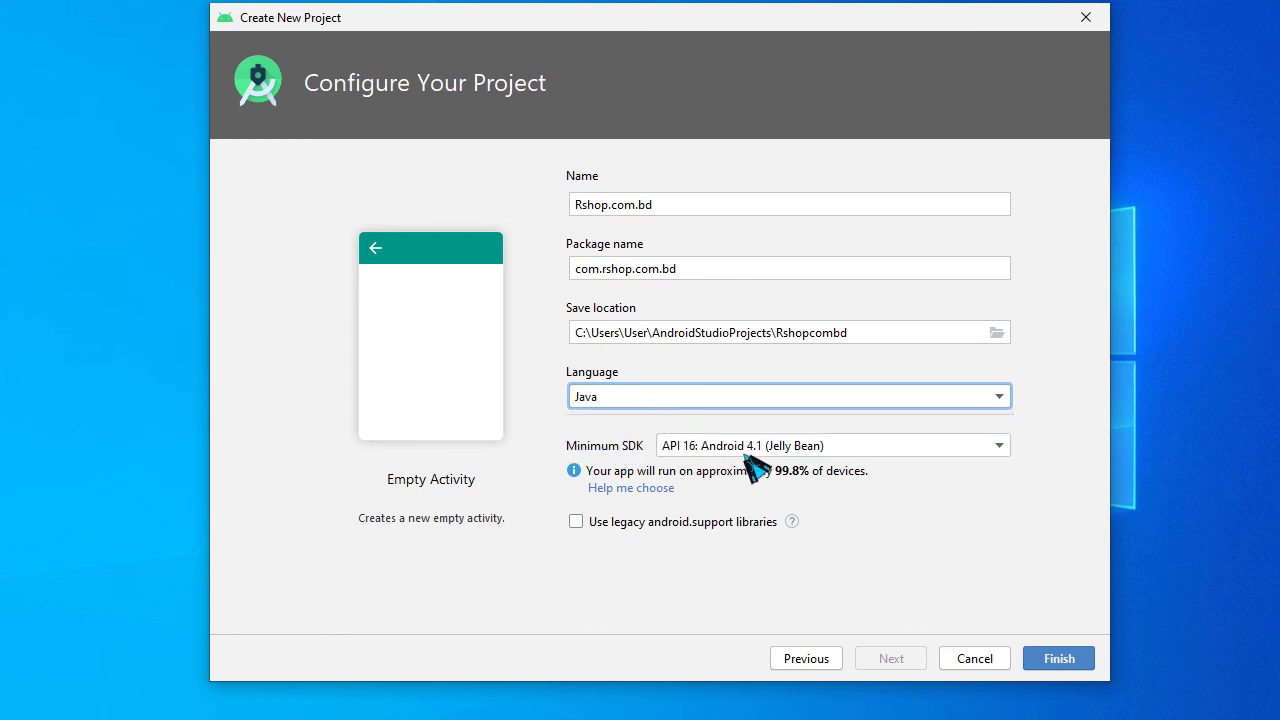
{"action": "left_click", "coordinate": [821, 449]}
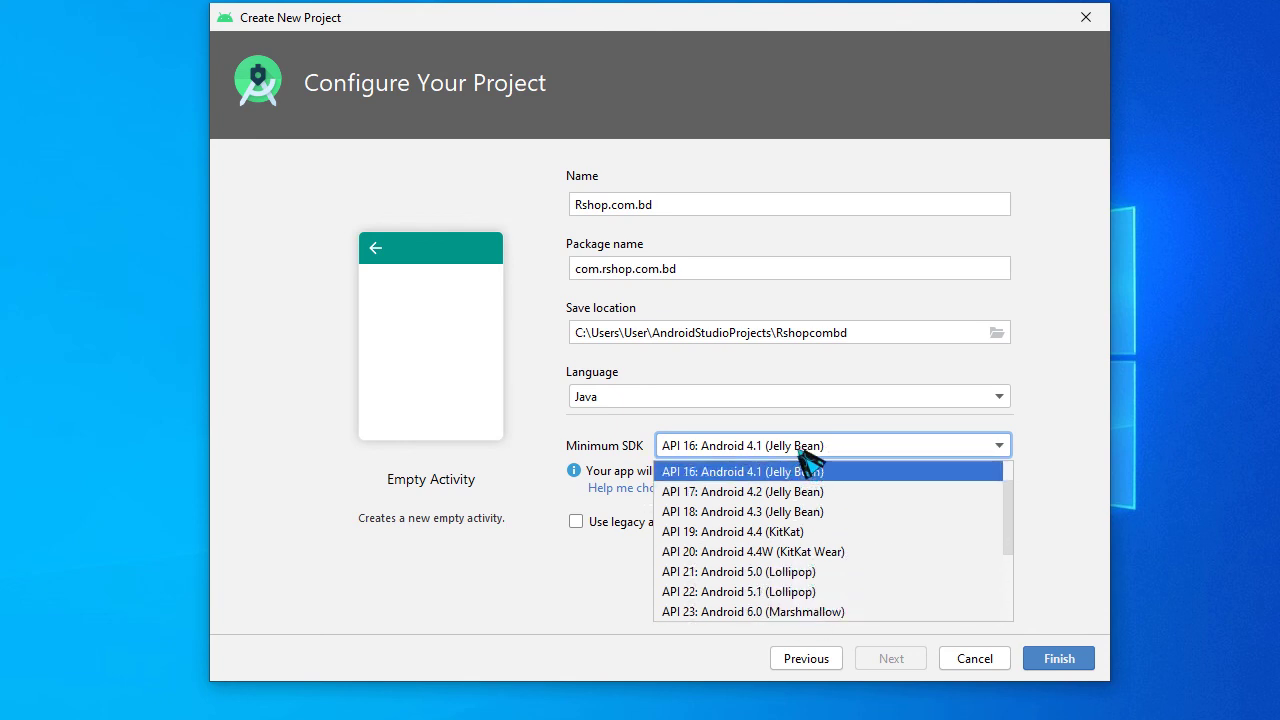
{"action": "left_click", "coordinate": [806, 472]}
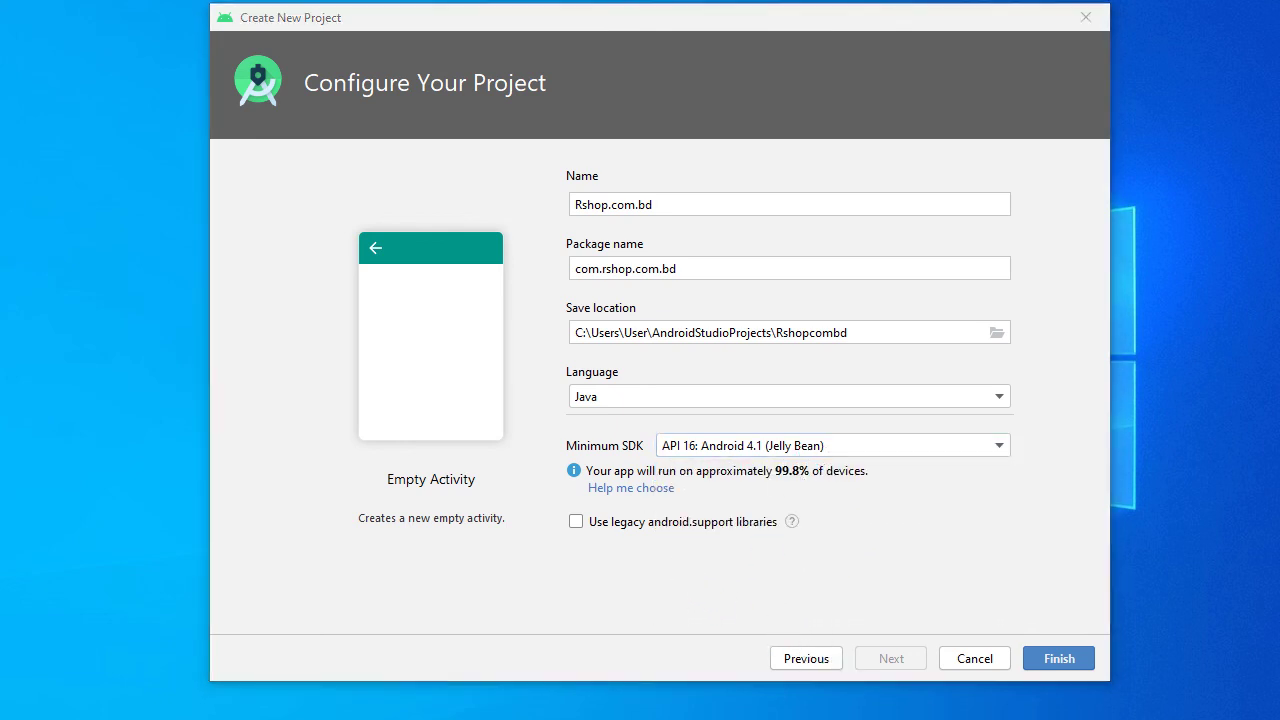
{"action": "left_click", "coordinate": [857, 447]}
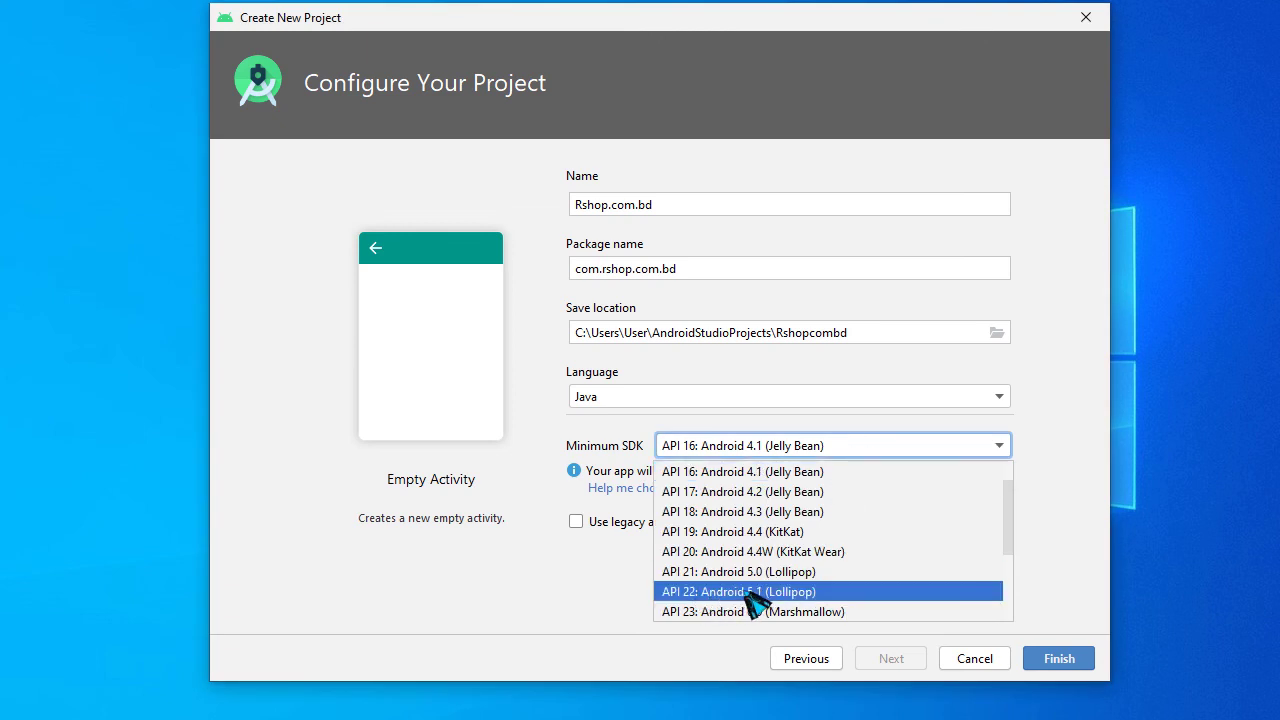
{"action": "left_click", "coordinate": [806, 596]}
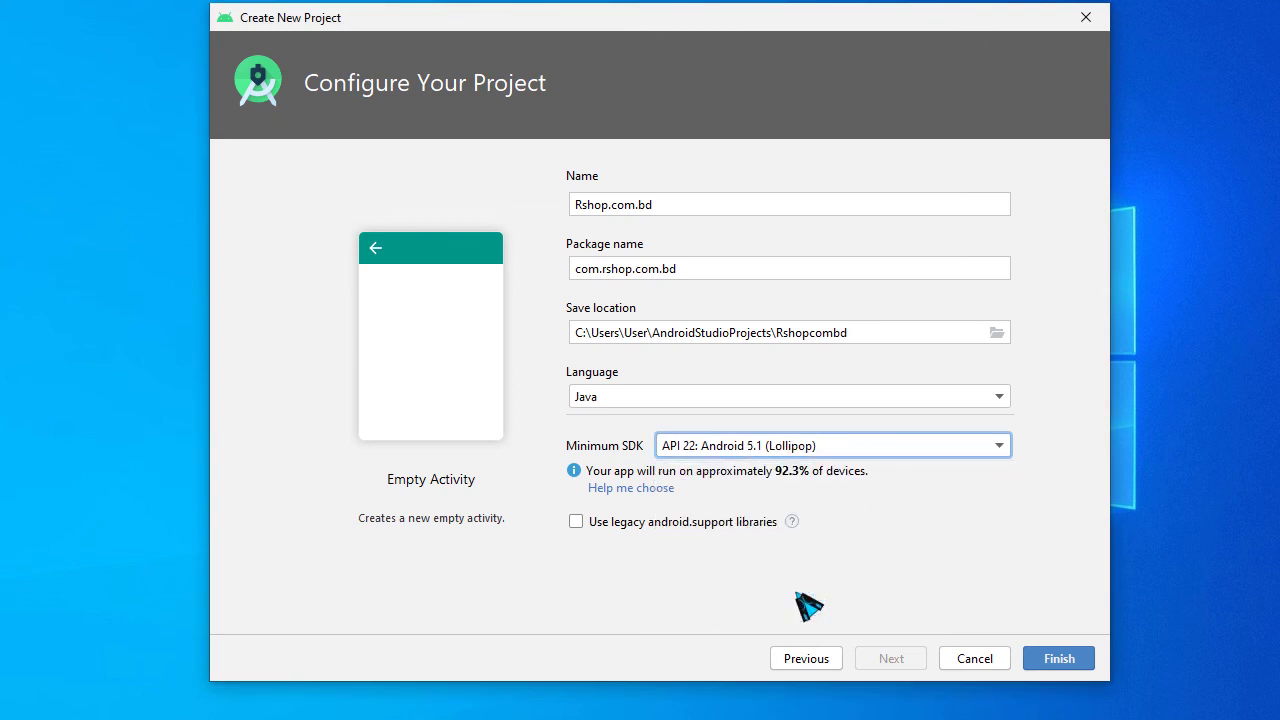
{"action": "left_click", "coordinate": [801, 449]}
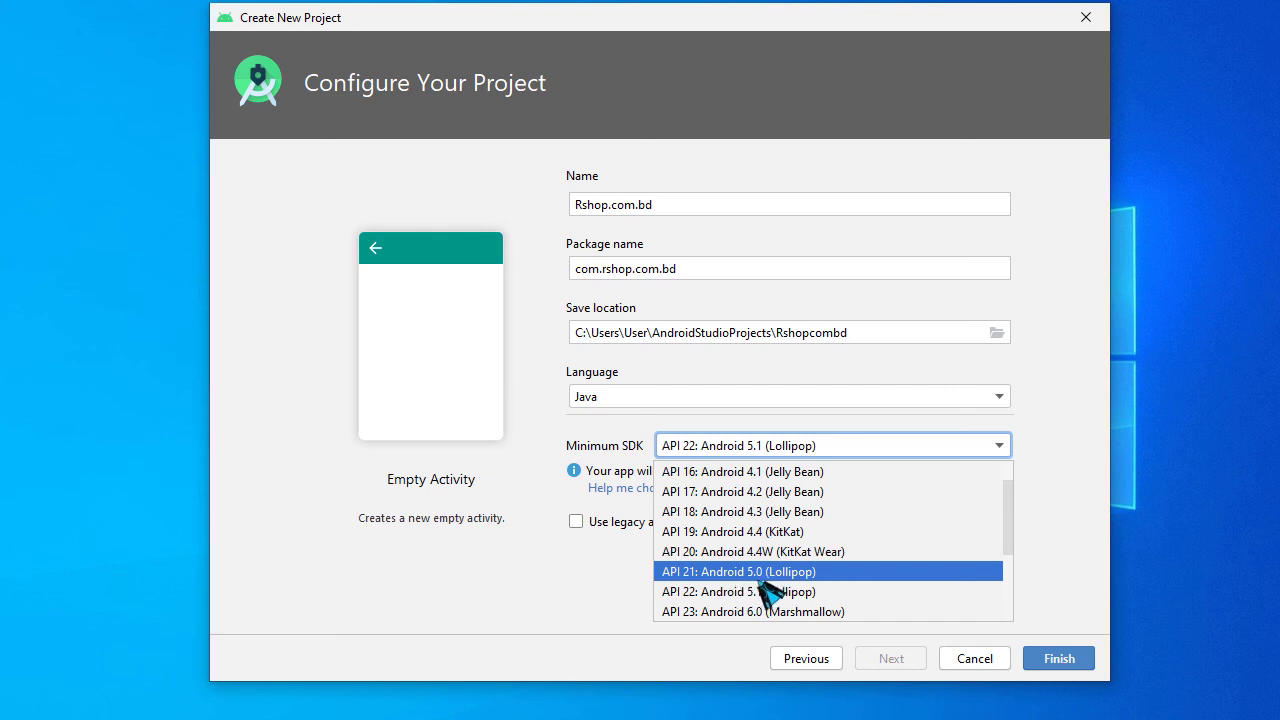
{"action": "left_click", "coordinate": [812, 575]}
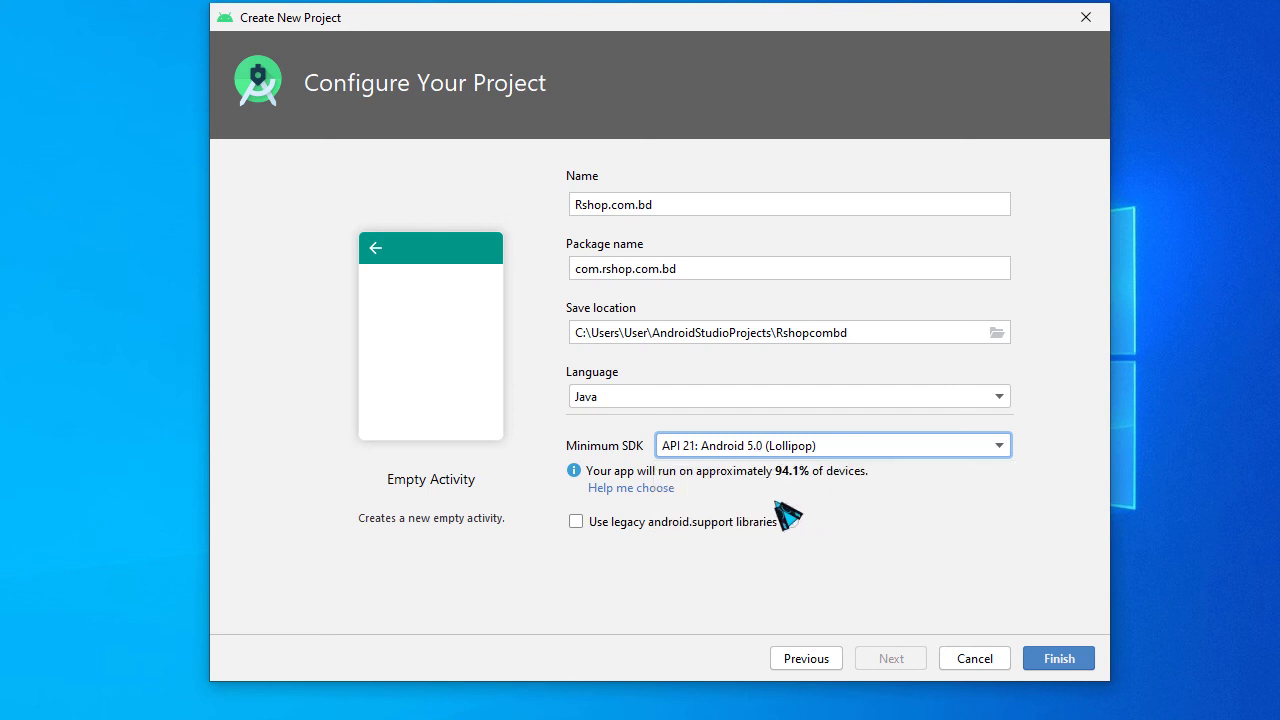
{"action": "left_click", "coordinate": [820, 447]}
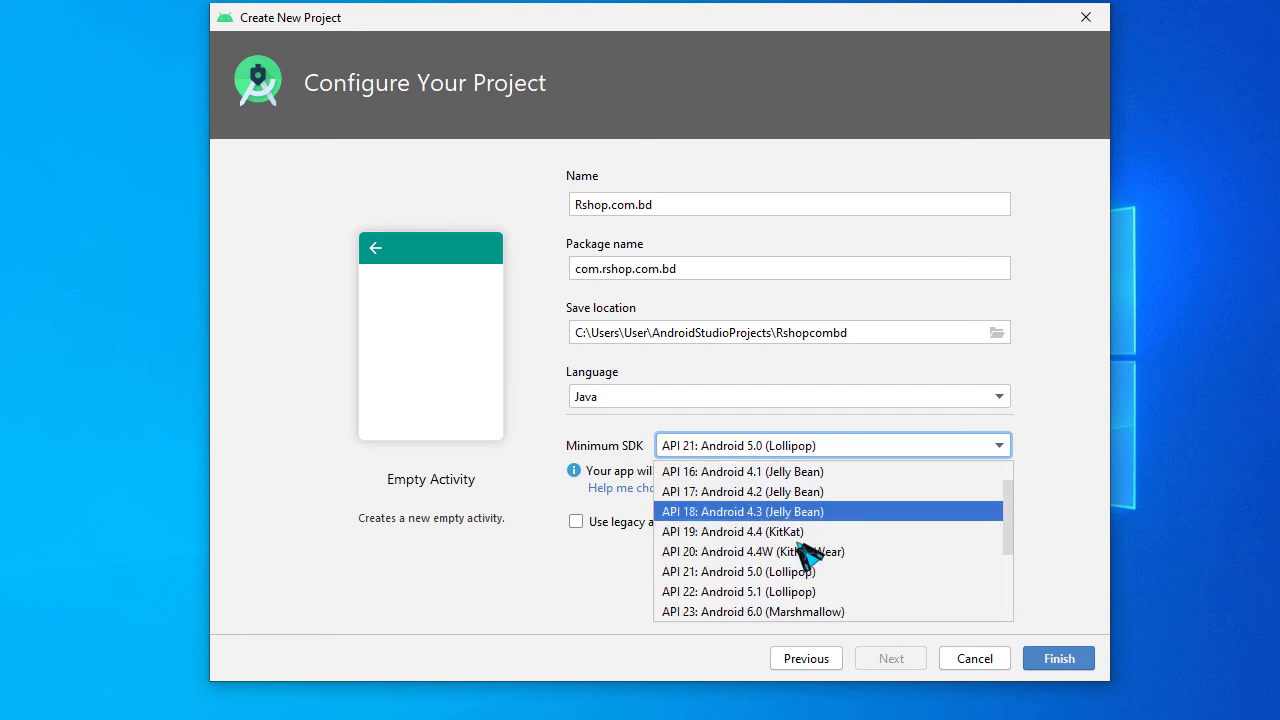
{"action": "left_click", "coordinate": [708, 573]}
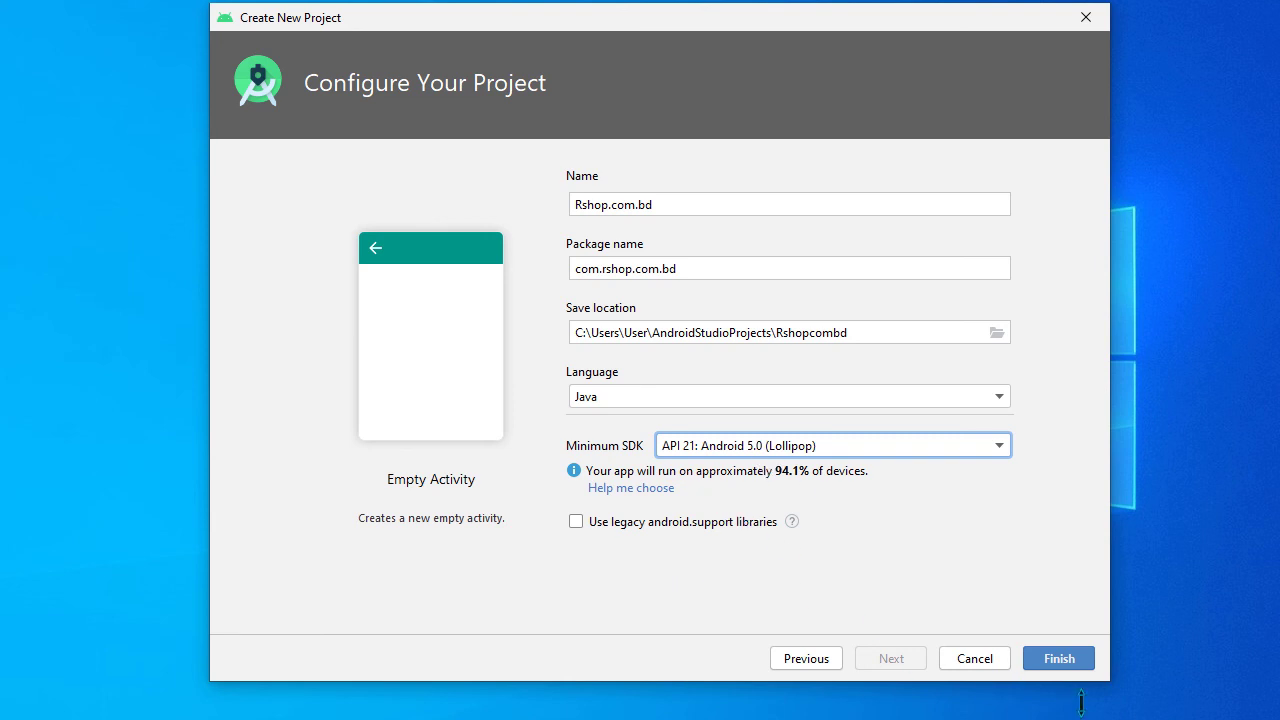
Create the configured project and show its activity_main.xml layout file in the editor
{"action": "left_click", "coordinate": [1062, 666]}
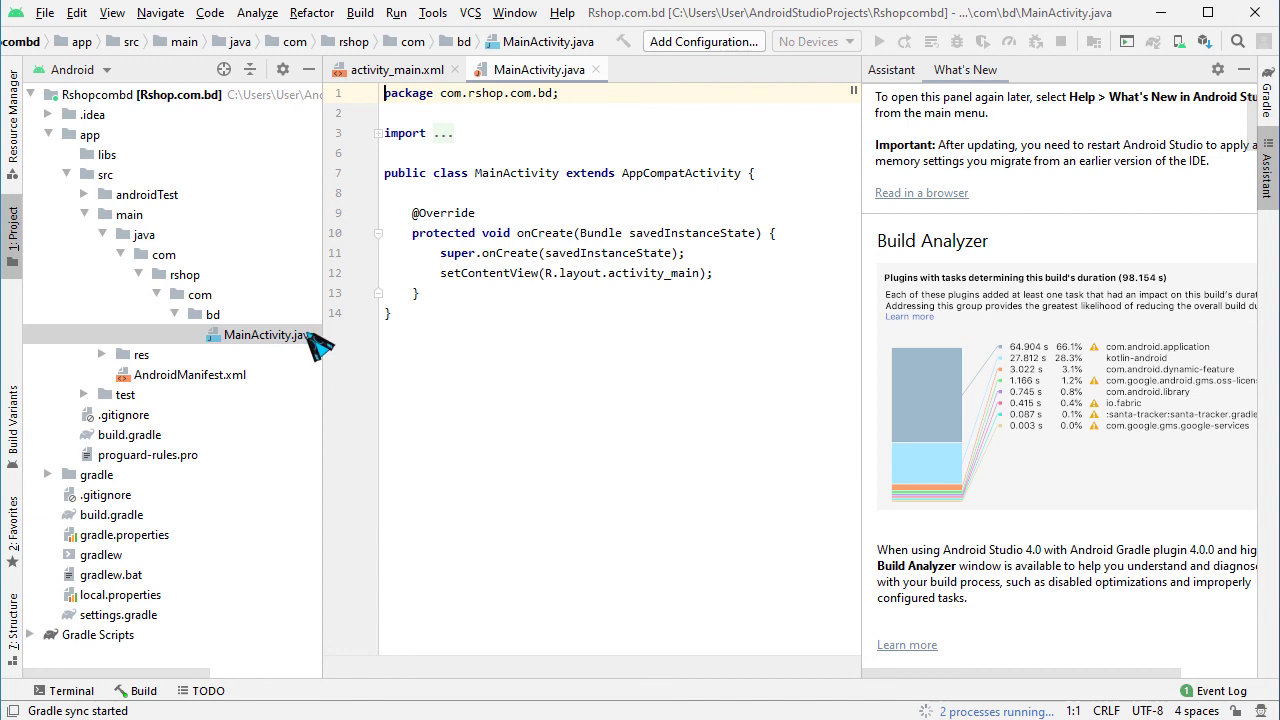
{"action": "left_click", "coordinate": [396, 72]}
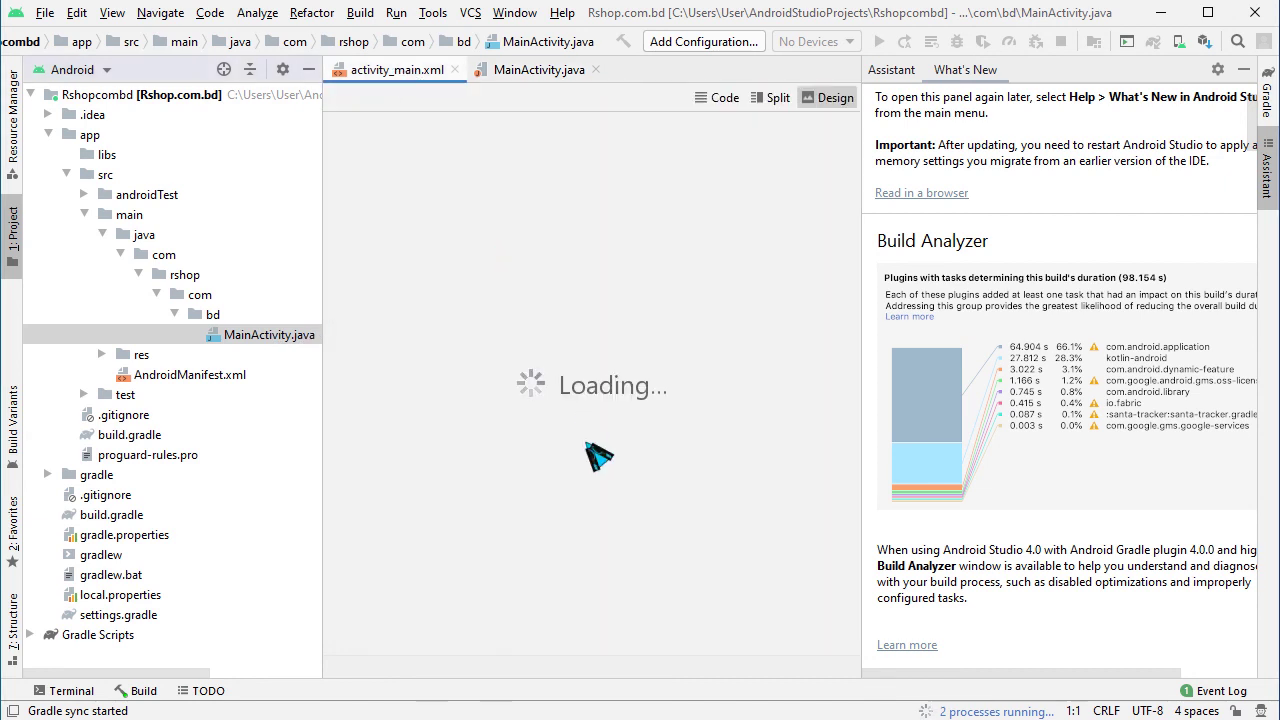